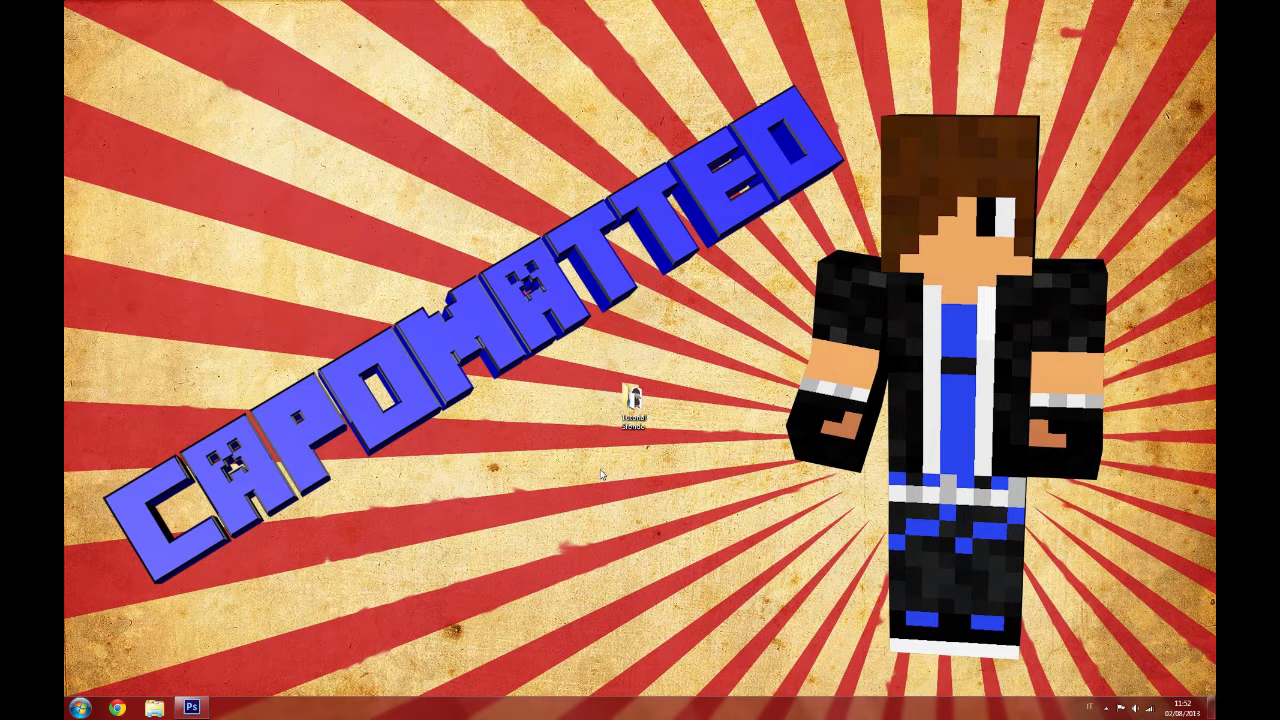
Open the Tutorial Sfondo folder and preview blue_texture-wallpaper-1920x1200.jpg in Windows Photo Viewer.
double_click(634, 398)
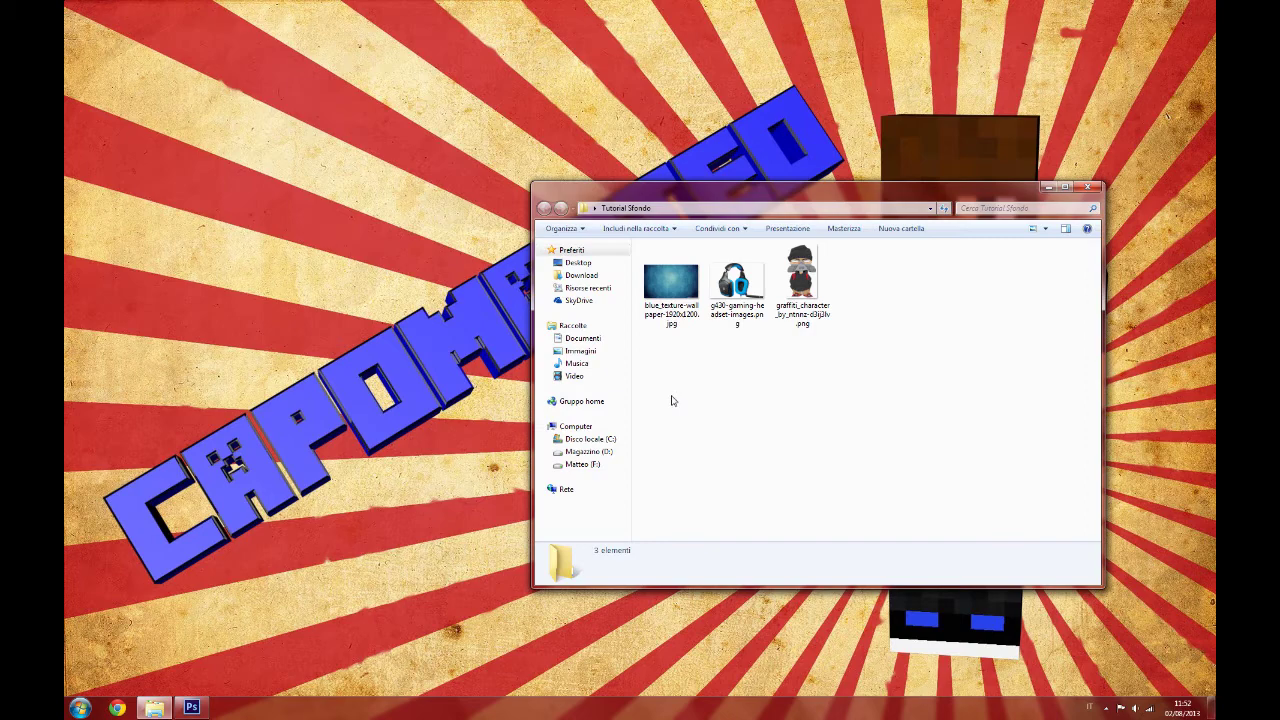
double_click(680, 315)
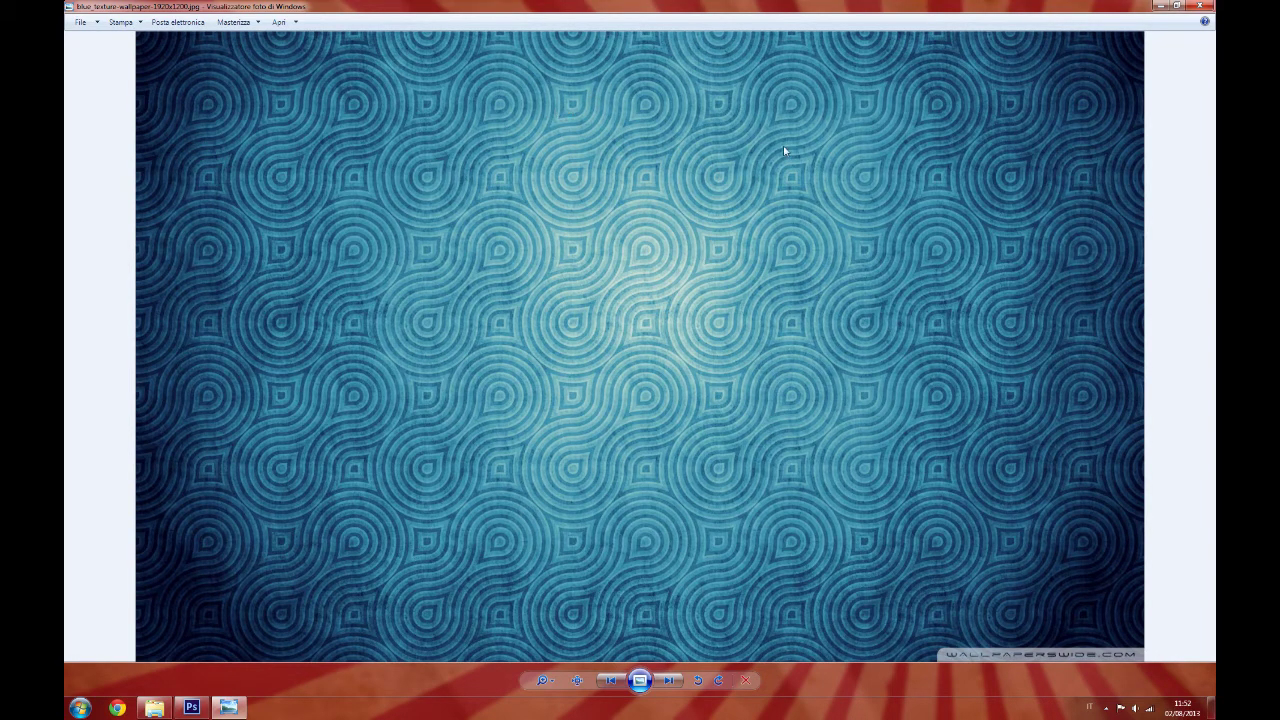
click(1199, 6)
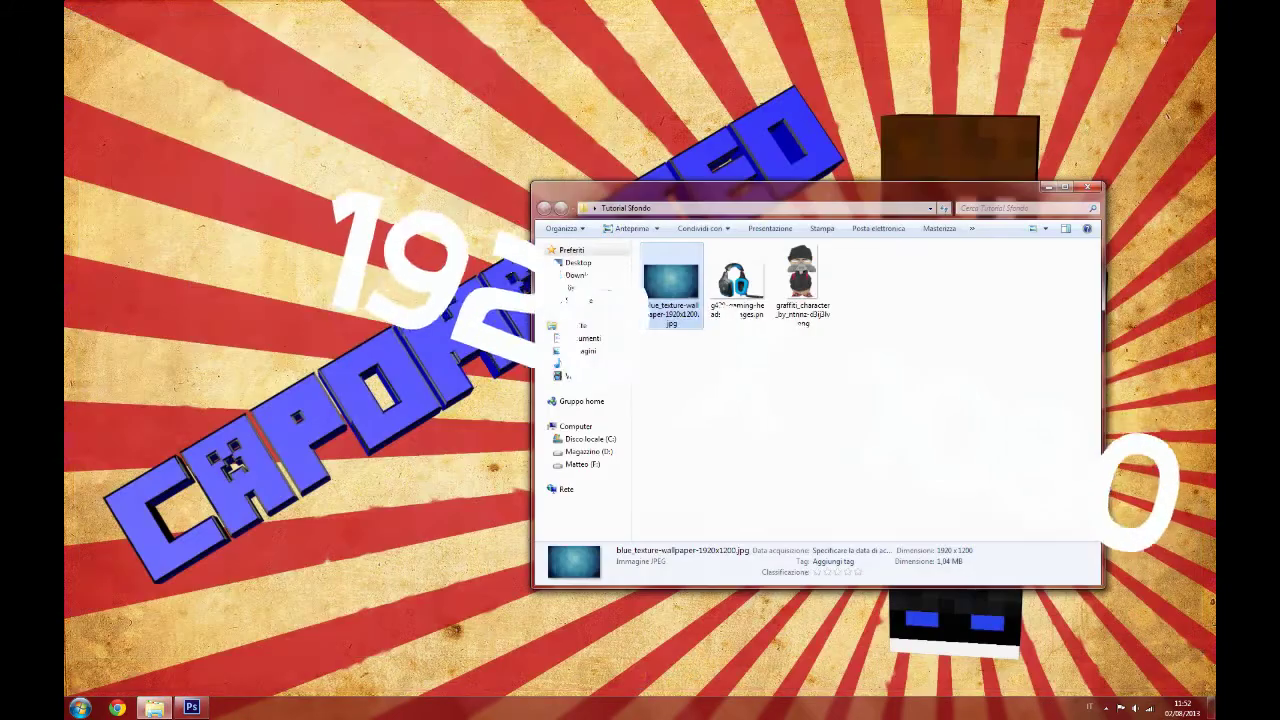
click(744, 313)
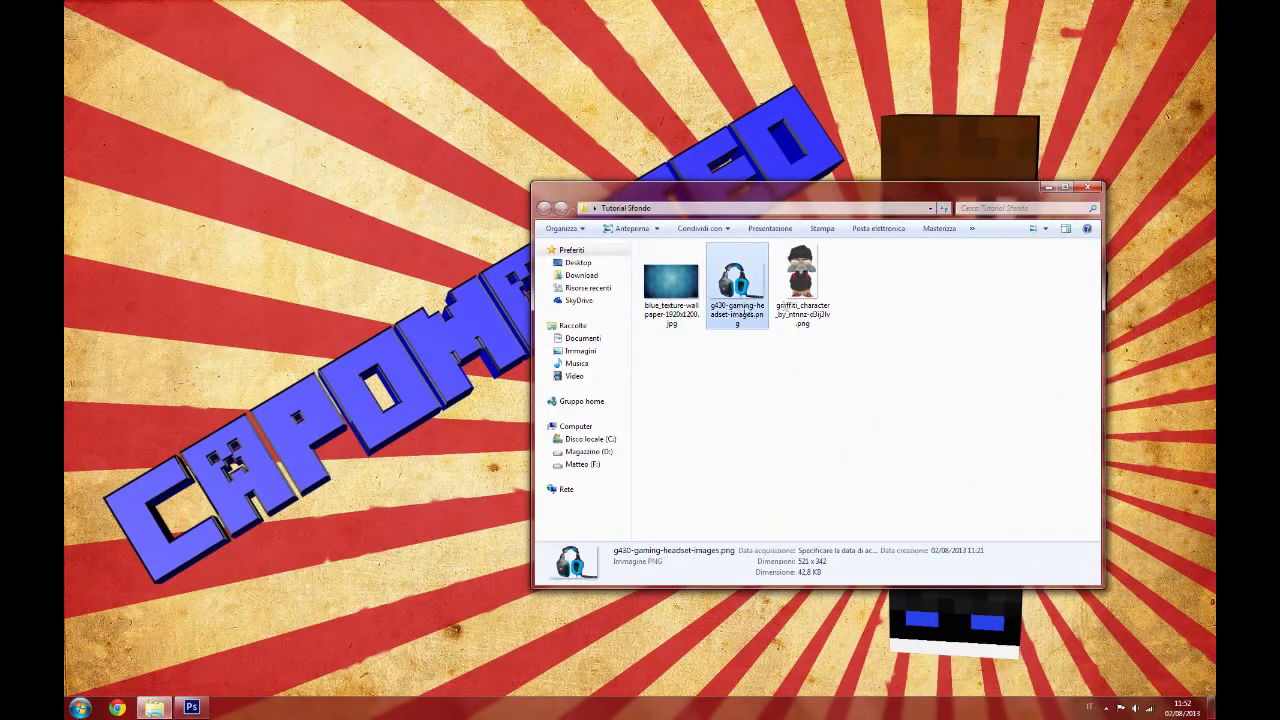
click(790, 303)
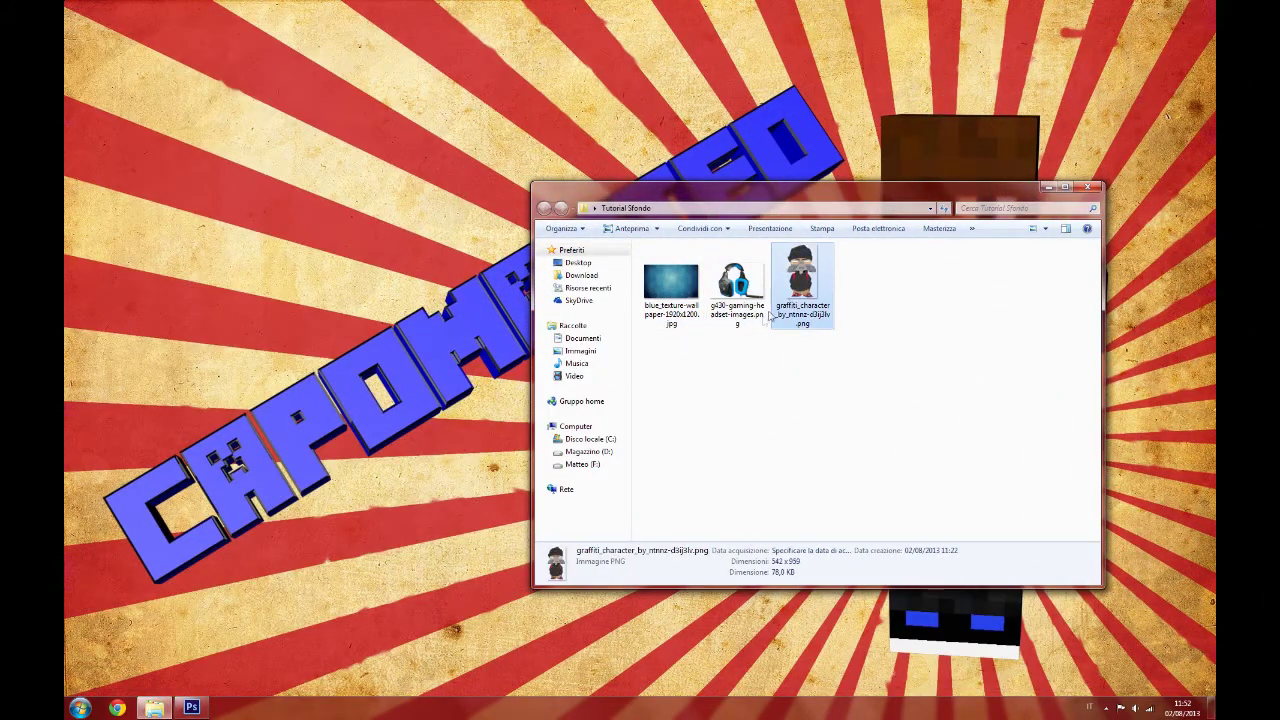
click(745, 392)
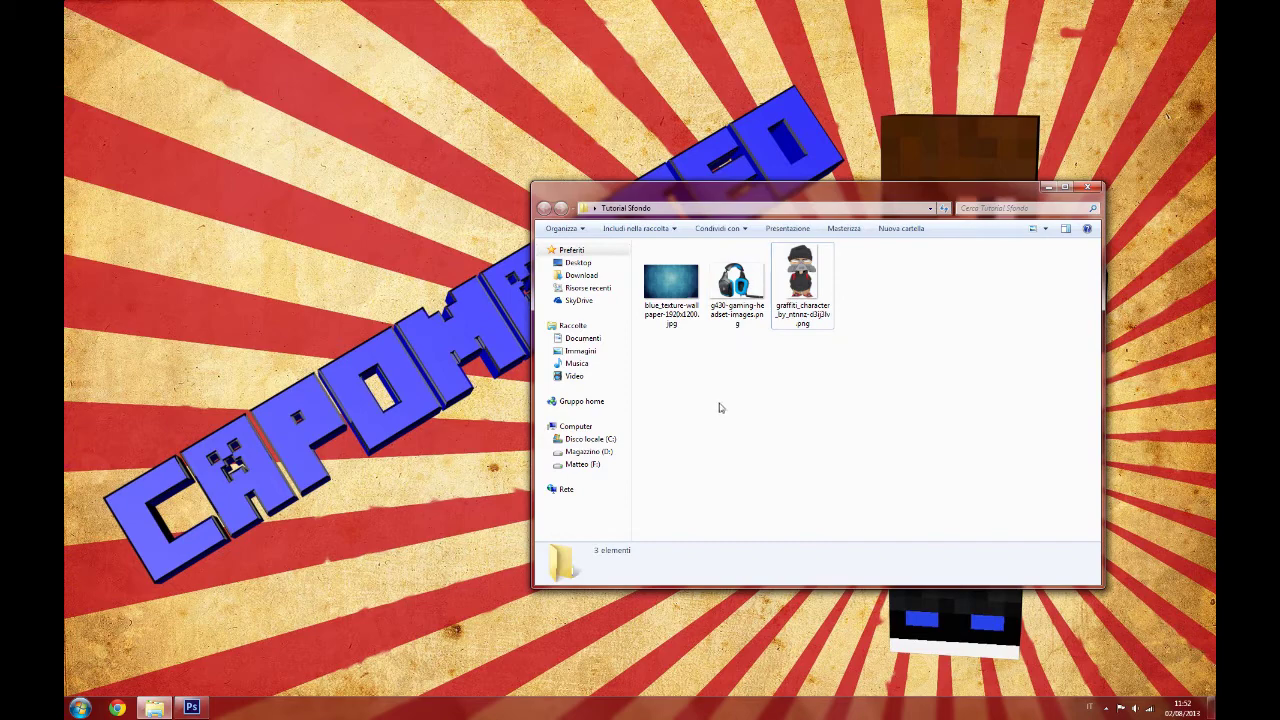
Create a new document 'Tutorial Sfondo': 1920×1200 px, 72 resolution, RGB, transparent background.
click(193, 708)
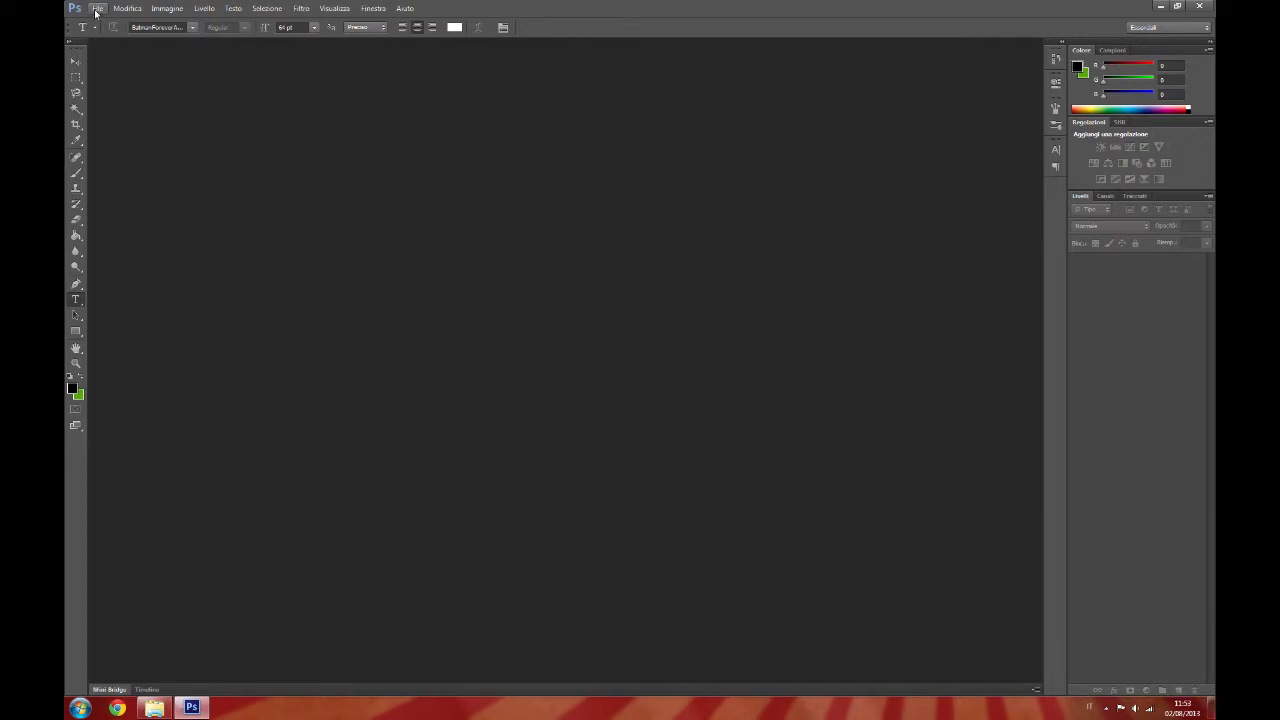
click(97, 9)
click(100, 28)
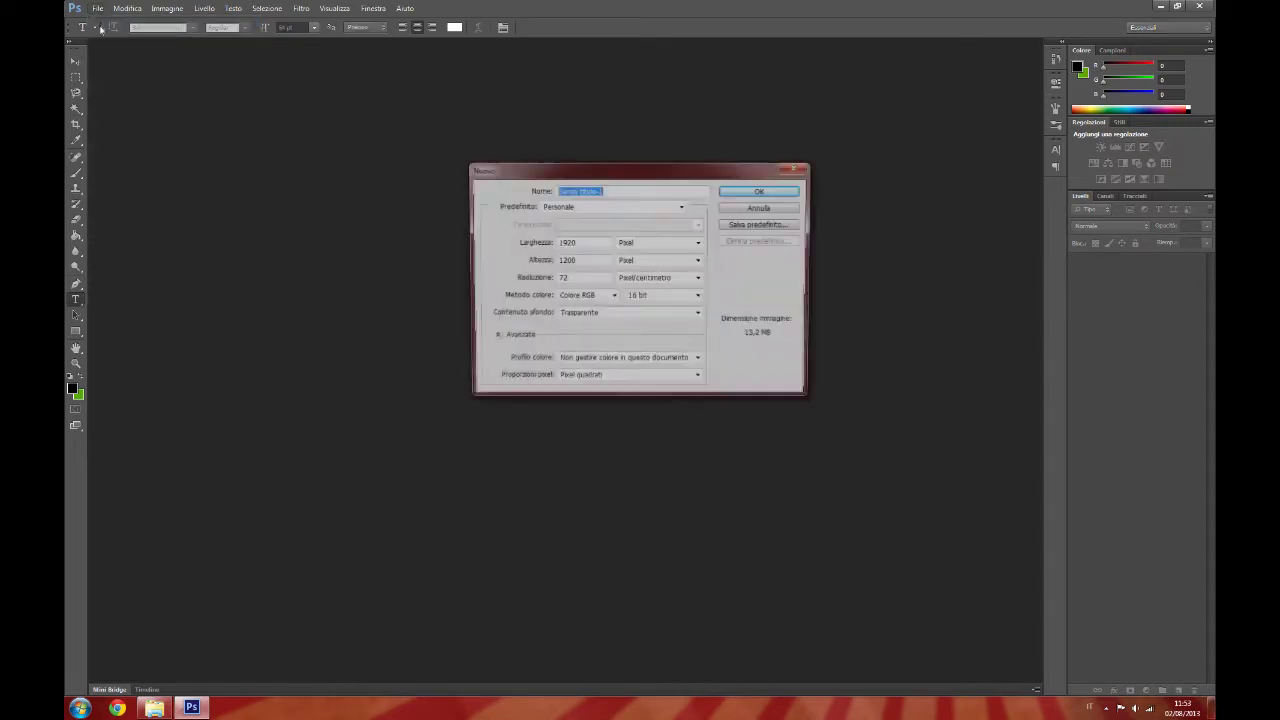
text(Tutorial Sfondo)
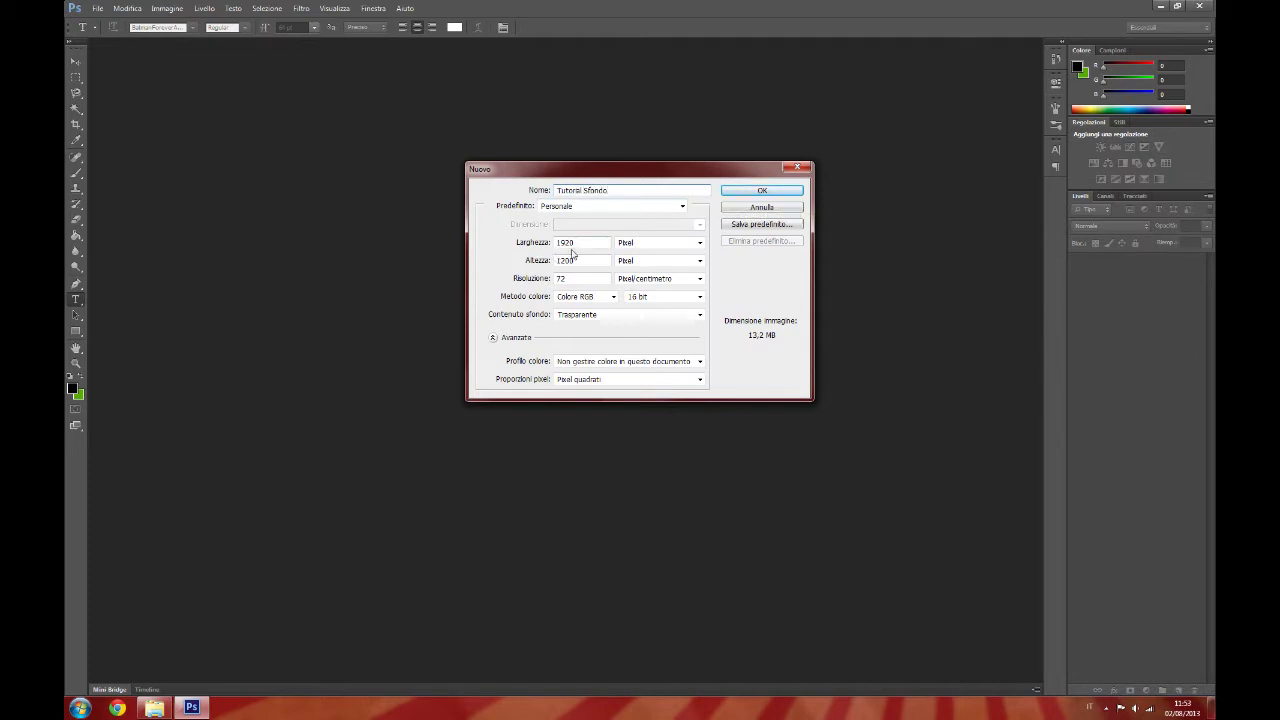
double_click(565, 242)
double_click(565, 260)
click(566, 260)
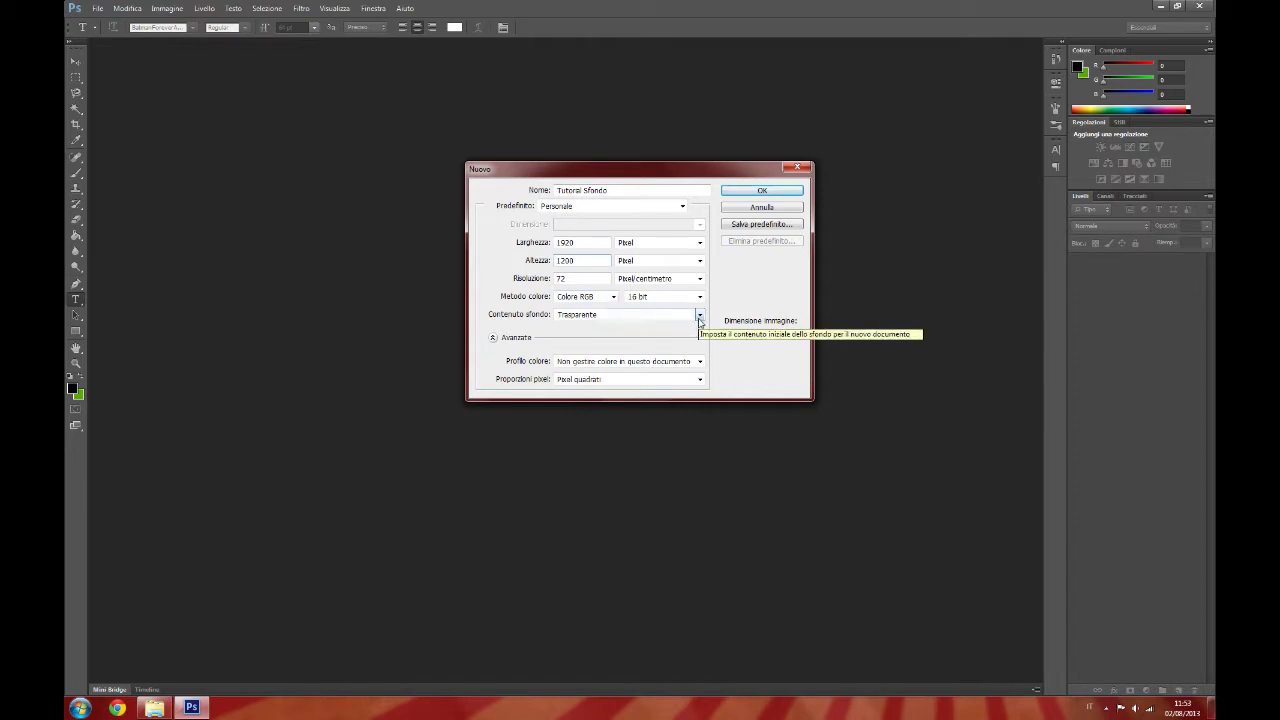
click(493, 339)
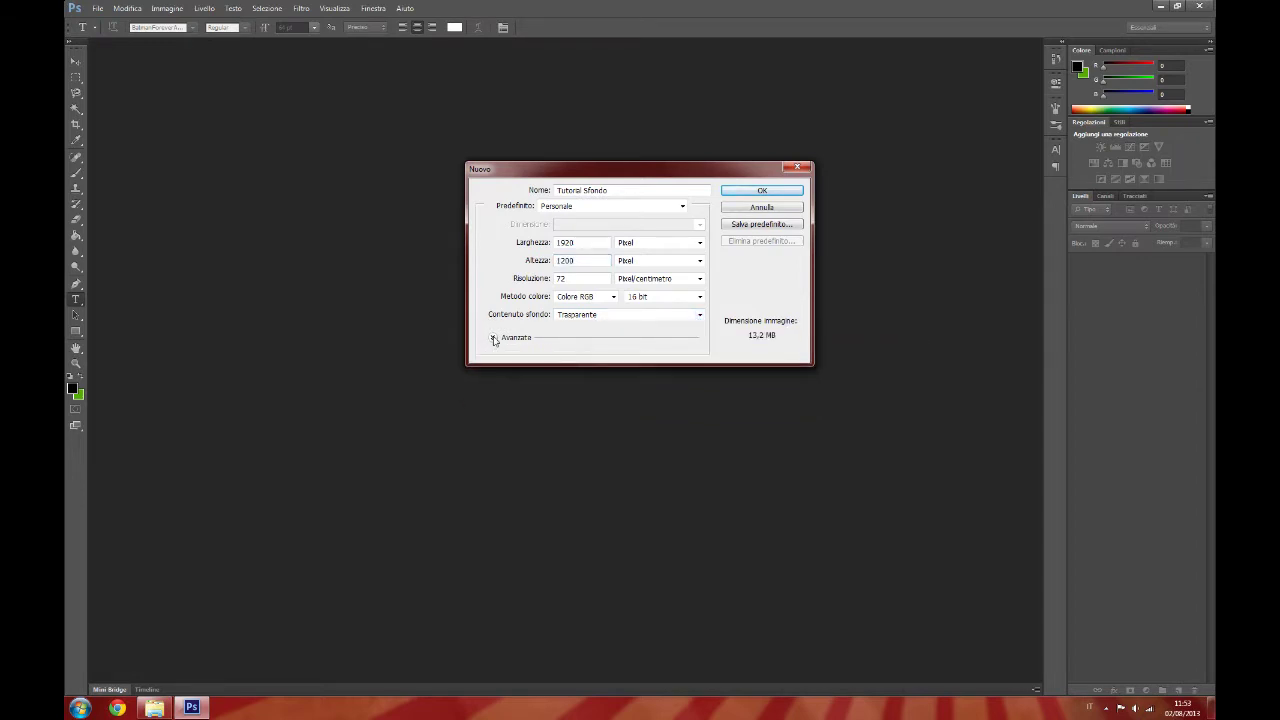
click(762, 191)
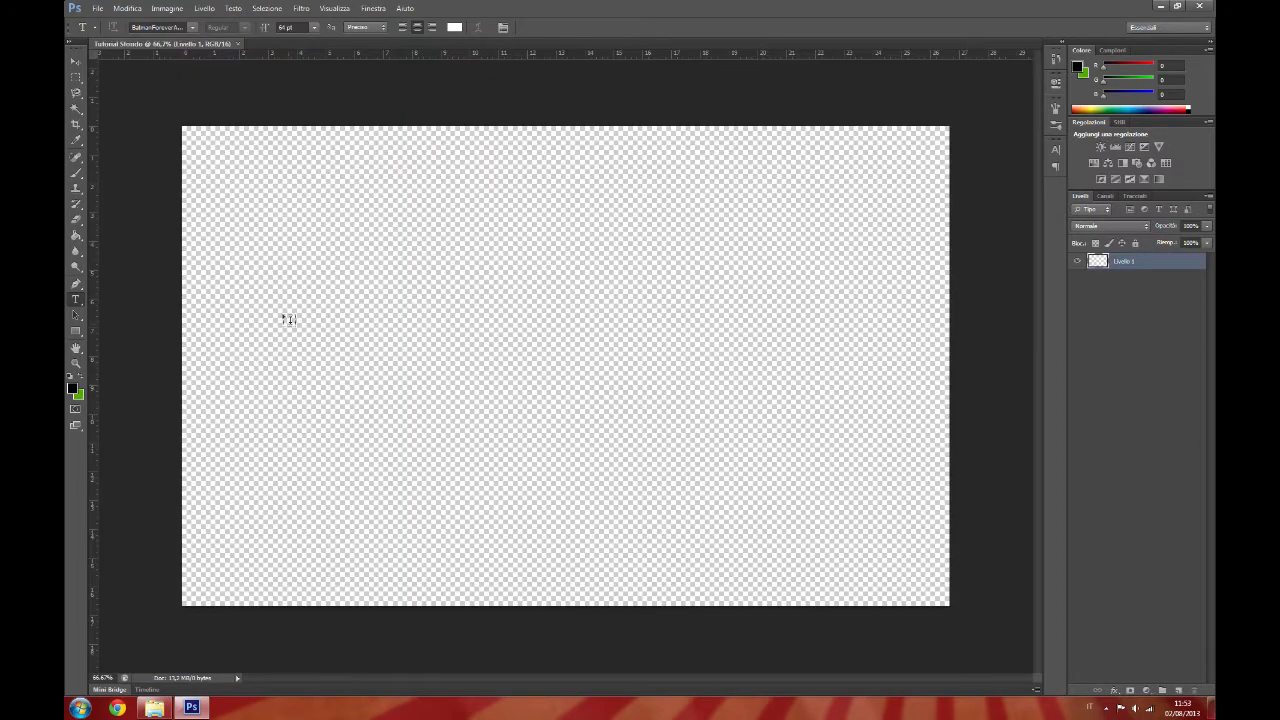
Place the blue texture image on the canvas and nudge it vertically into position.
click(153, 708)
mouse_move(670, 285)
mouse_down()
mouse_move(443, 385)
mouse_move(366, 377)
mouse_up()
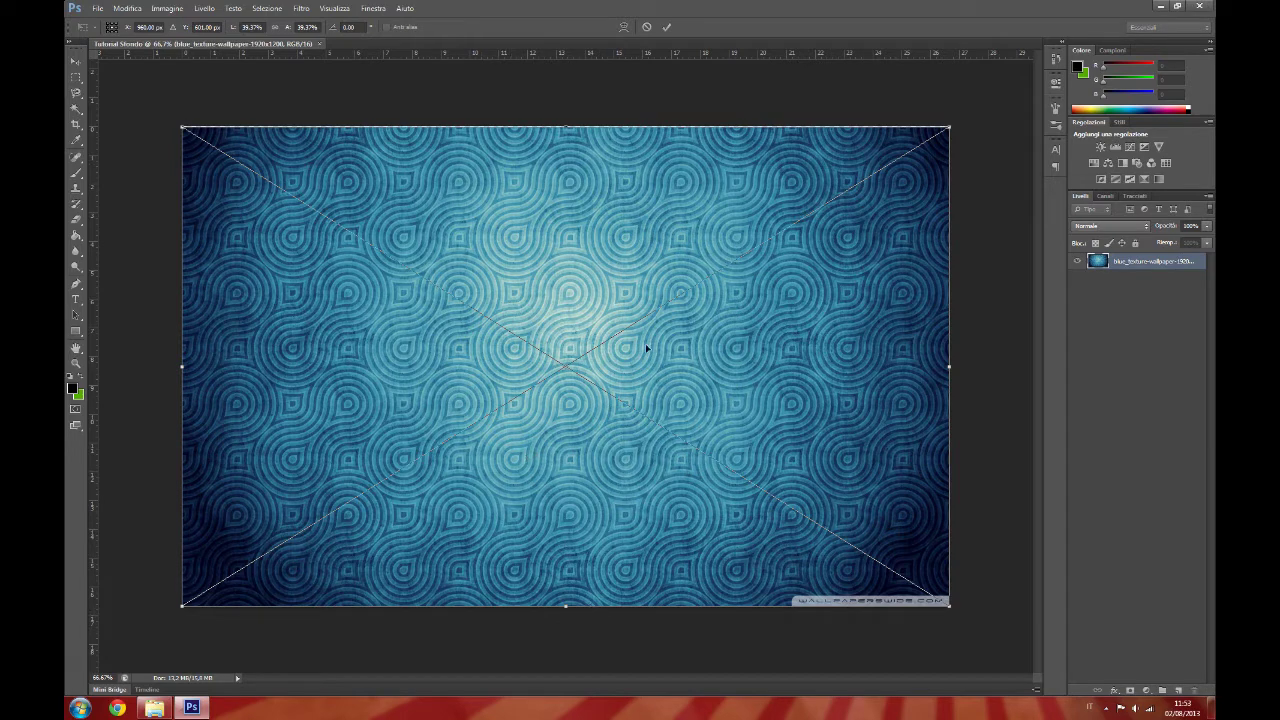
drag(732, 365, 730, 370)
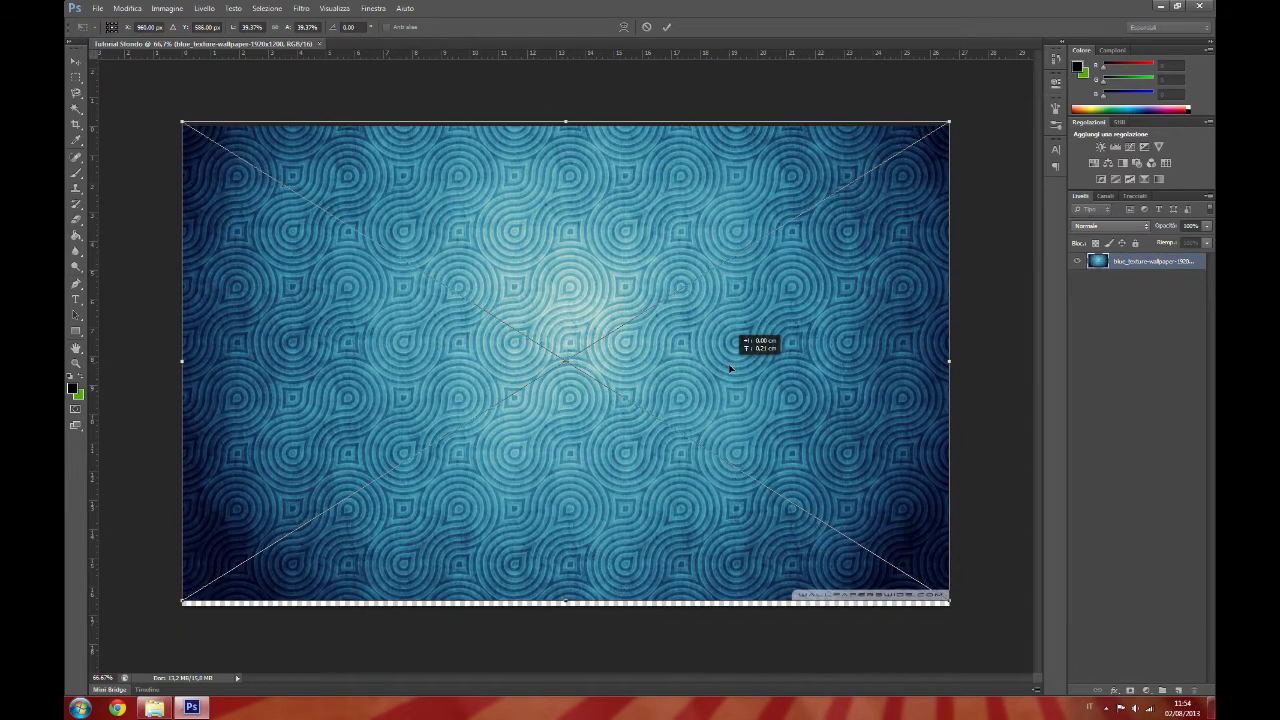
drag(730, 370, 728, 366)
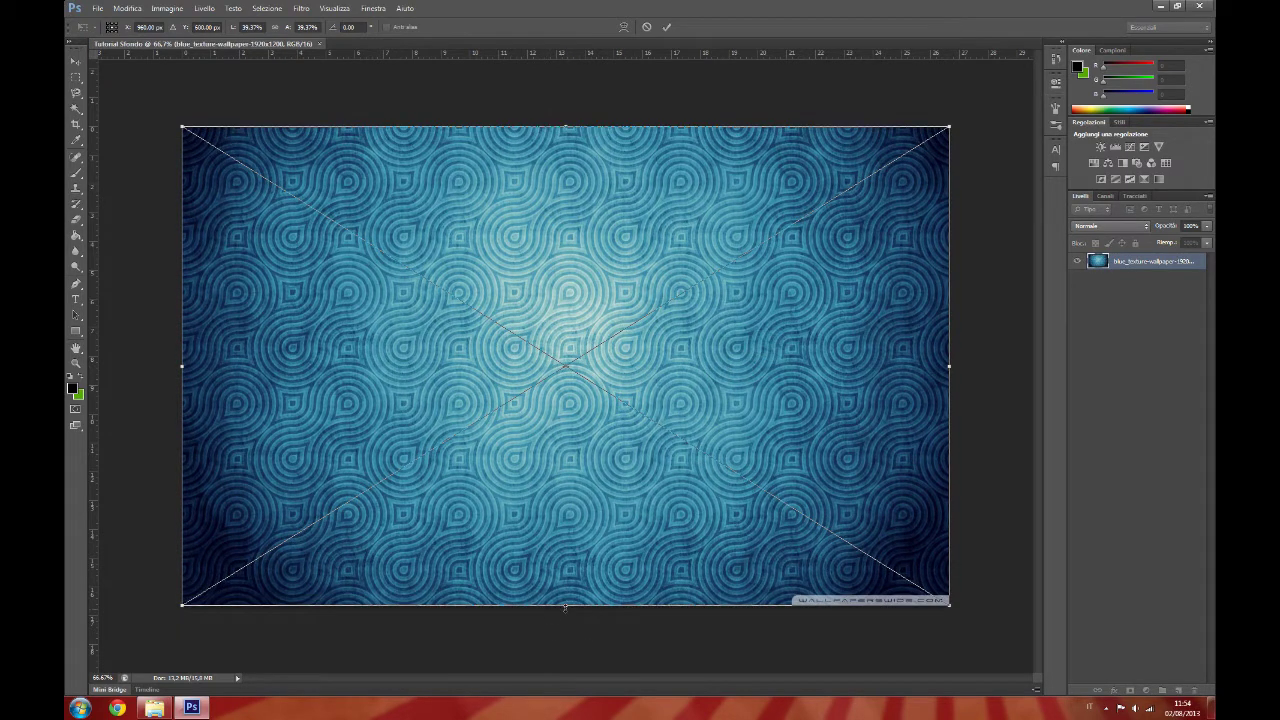
Stretch the texture's top and bottom edges to the canvas edges and commit the placement.
drag(565, 606, 563, 615)
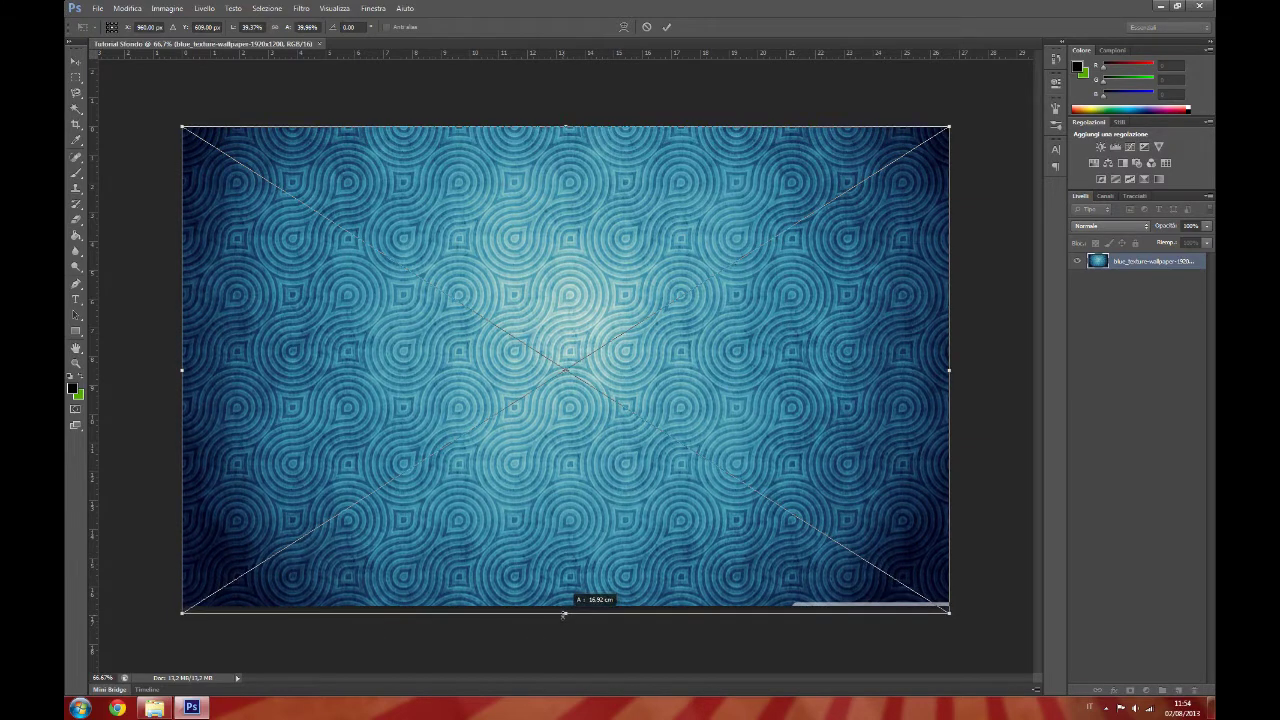
drag(563, 615, 563, 618)
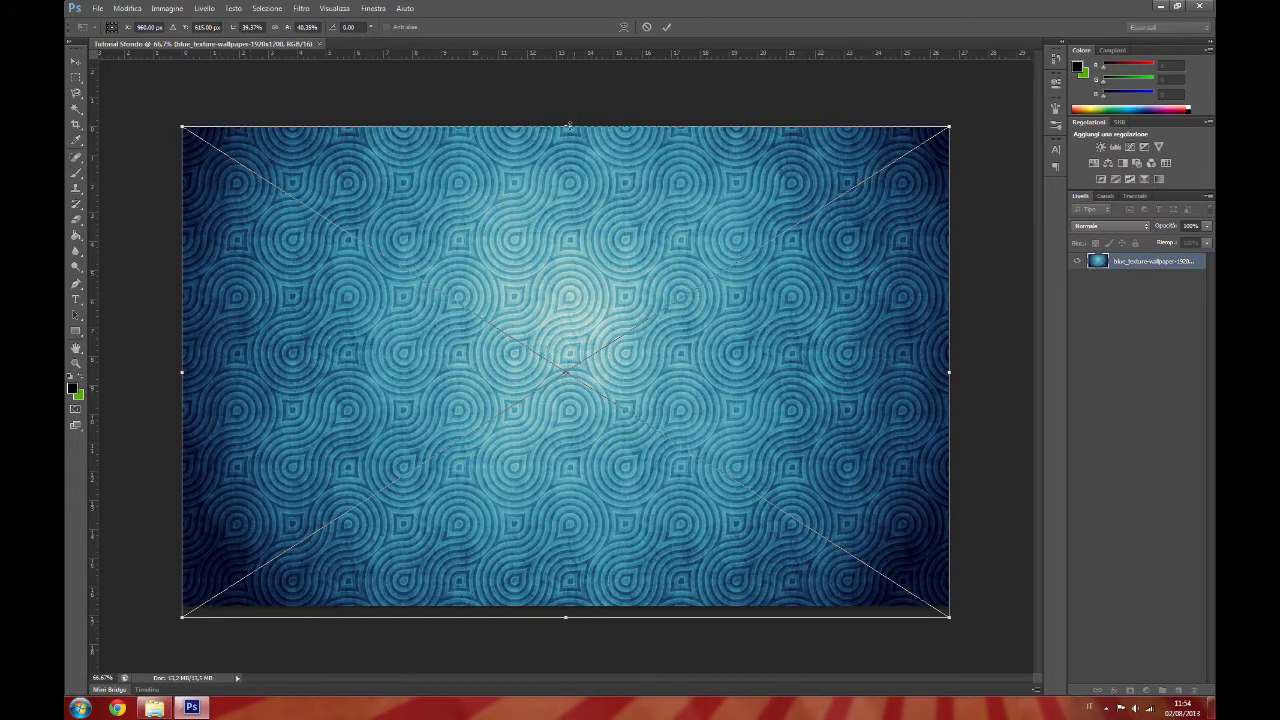
drag(567, 123, 566, 117)
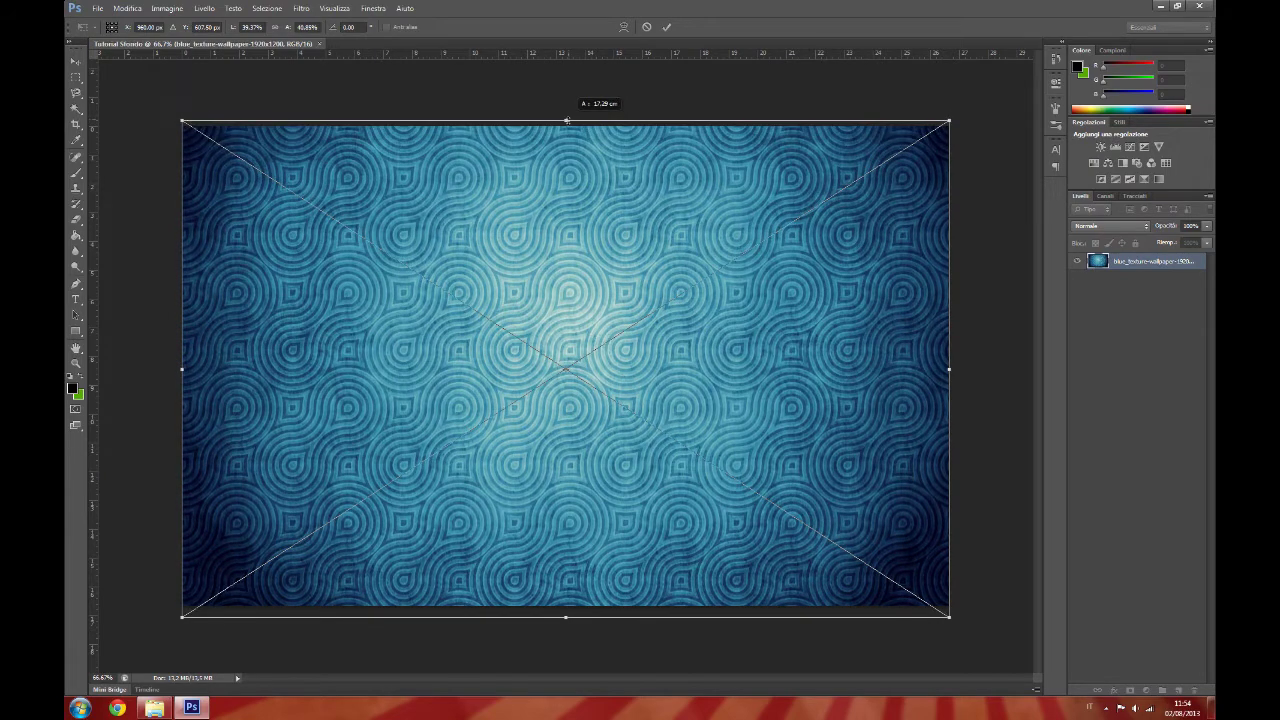
drag(566, 117, 567, 123)
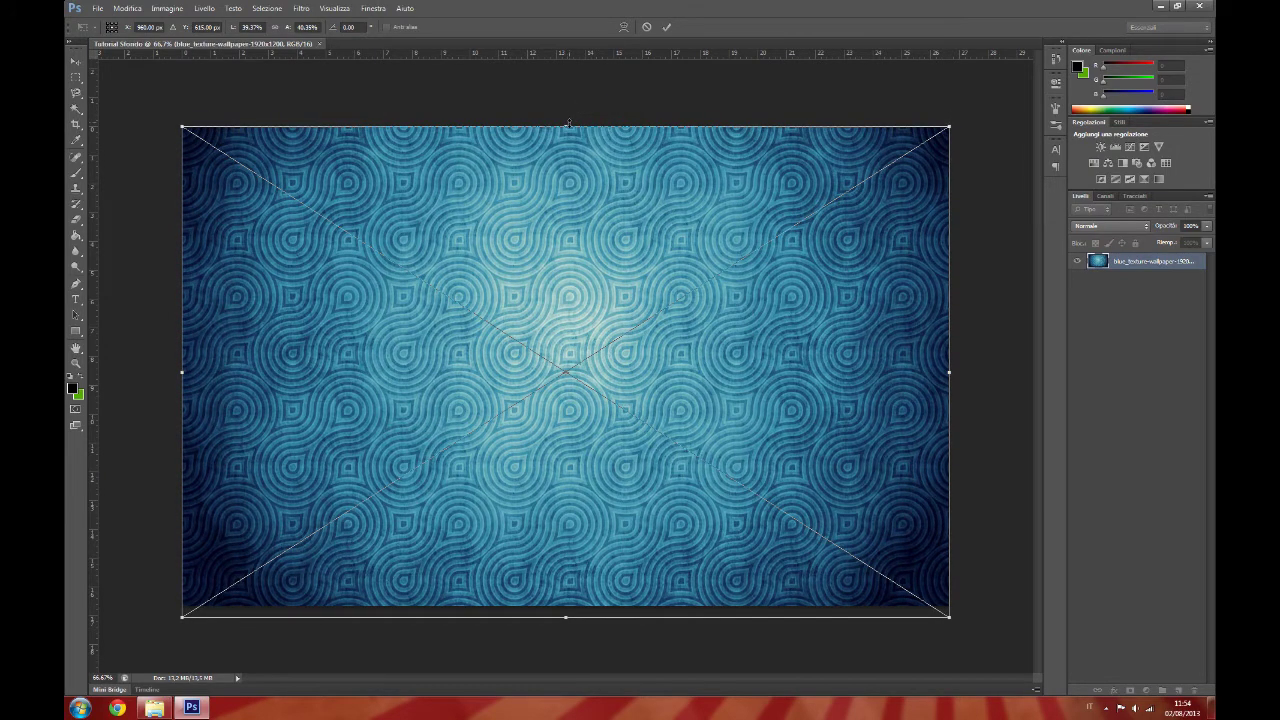
scroll(566, 128, up, 2)
scroll(572, 89, up, 2)
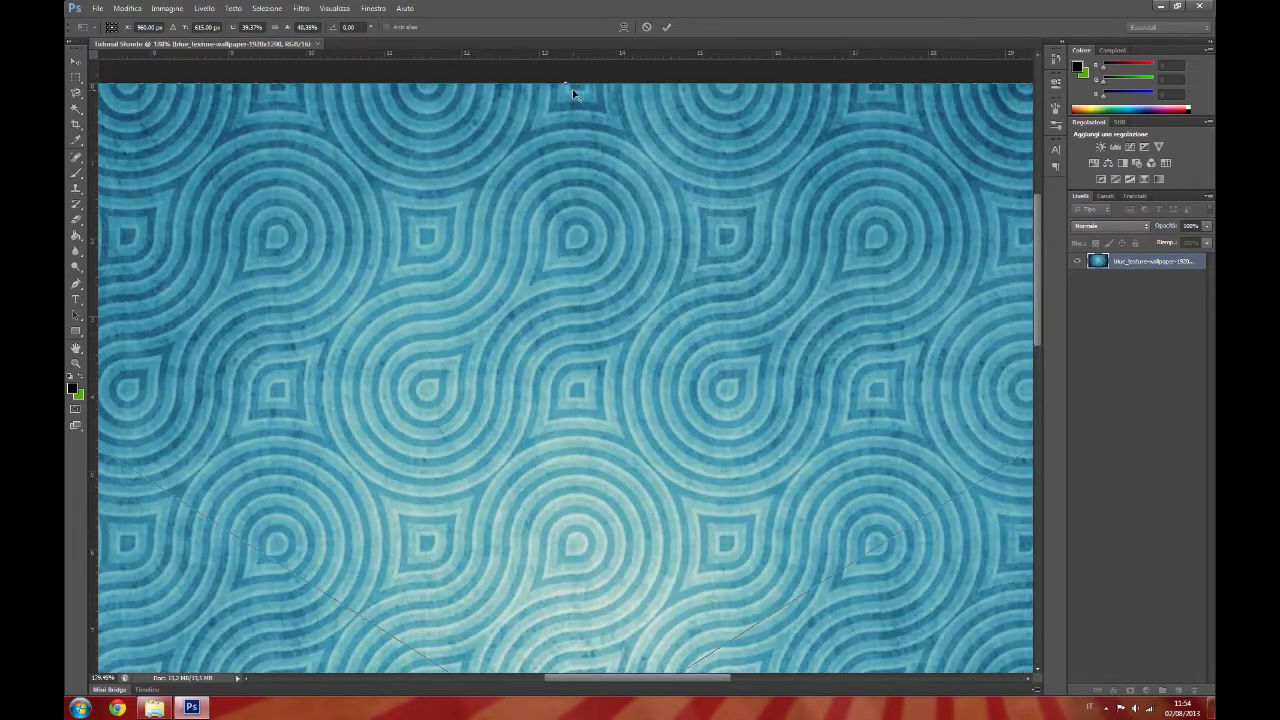
scroll(562, 90, up, 1)
scroll(563, 94, up, 1)
scroll(563, 94, up, 1)
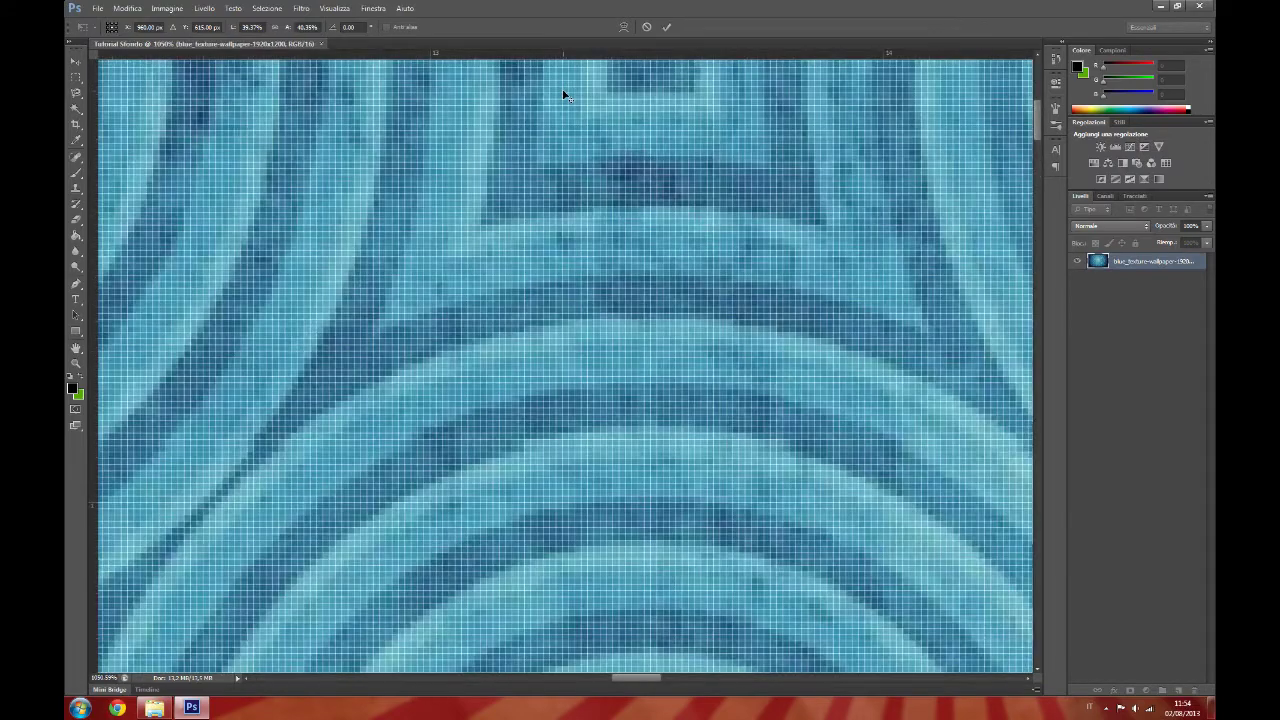
scroll(563, 94, down, 2)
scroll(563, 94, down, 5)
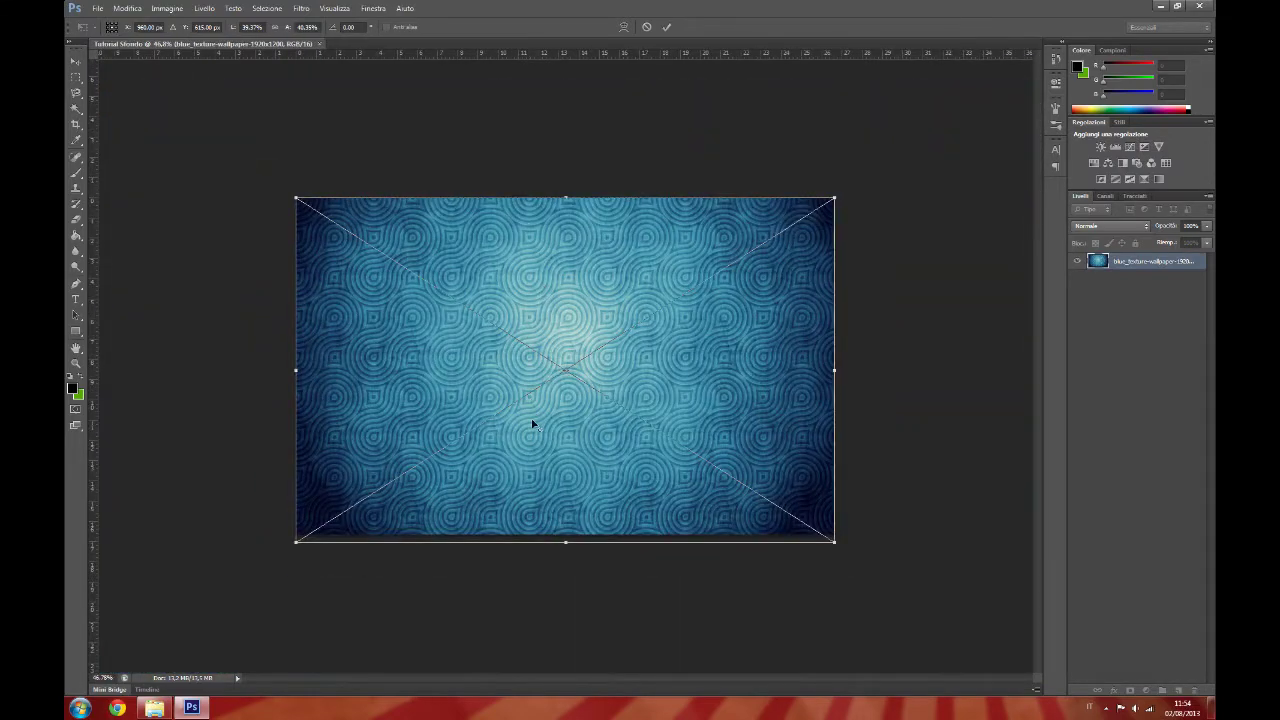
scroll(540, 410, up, 1)
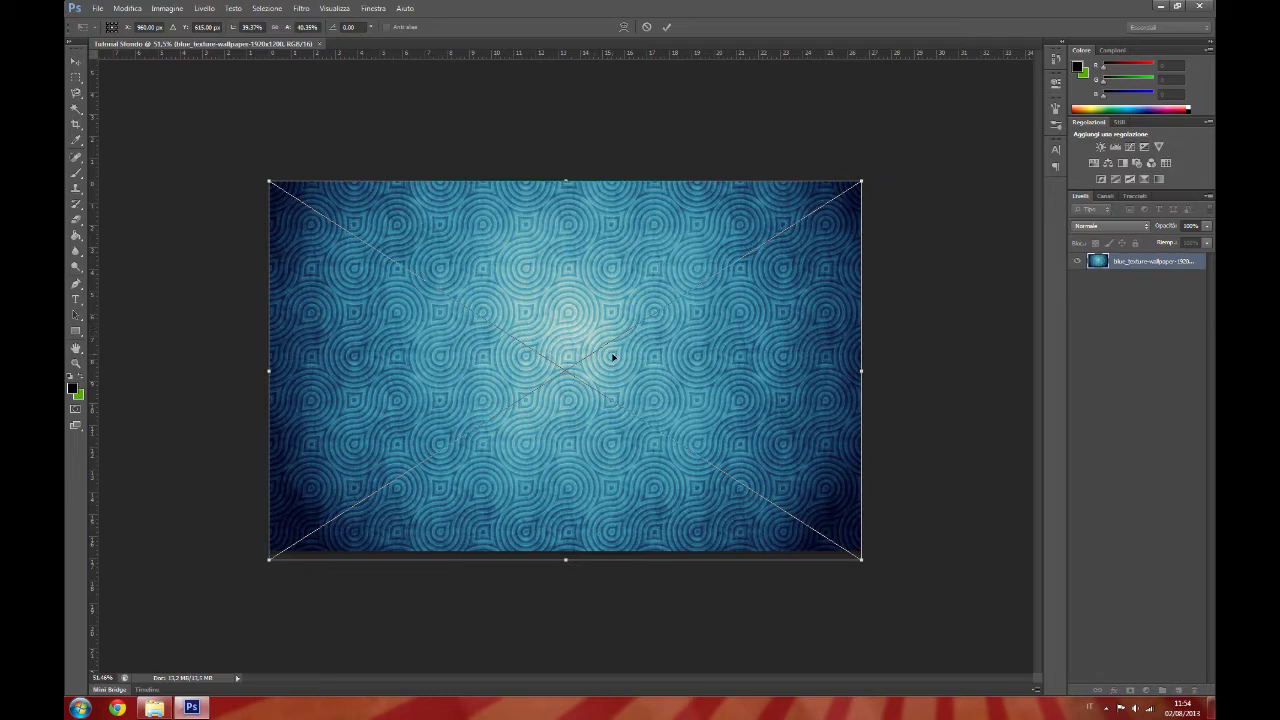
key(Return)
key(t)
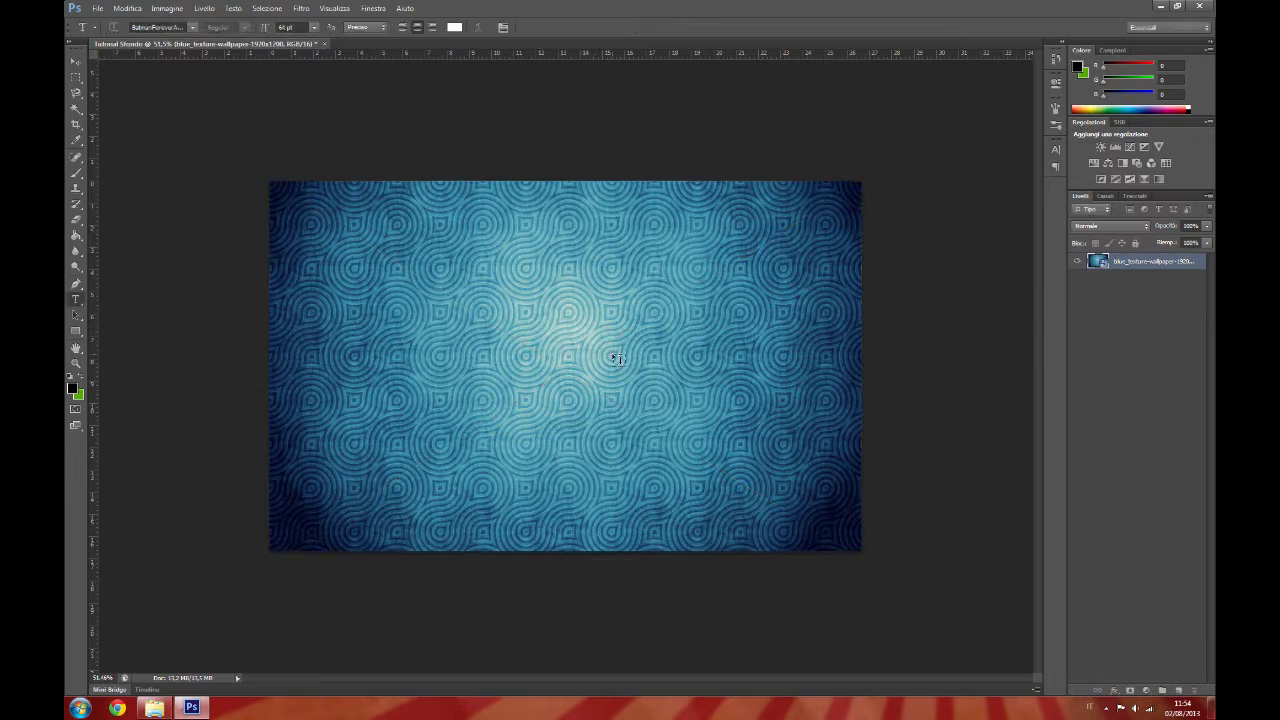
Rename the texture layer to 'Texture Sfondo' and lock it.
double_click(1154, 261)
text(T F)
key(Return)
click(1135, 246)
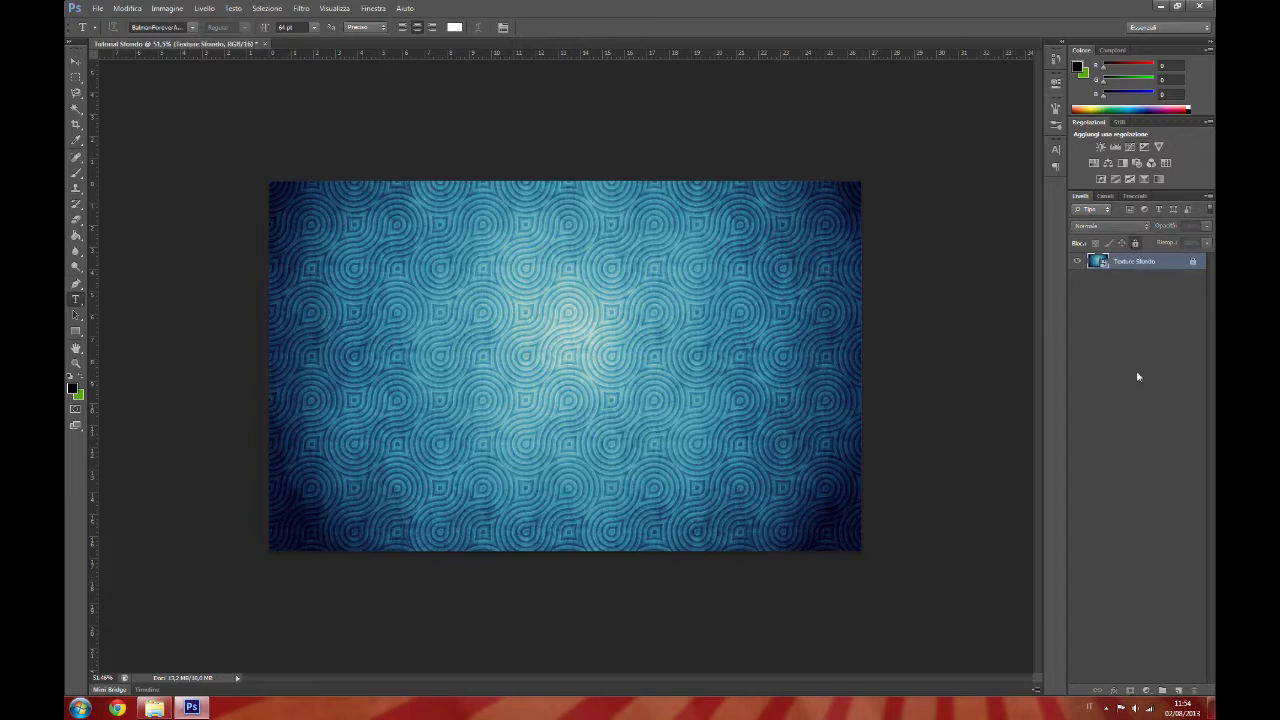
click(1130, 340)
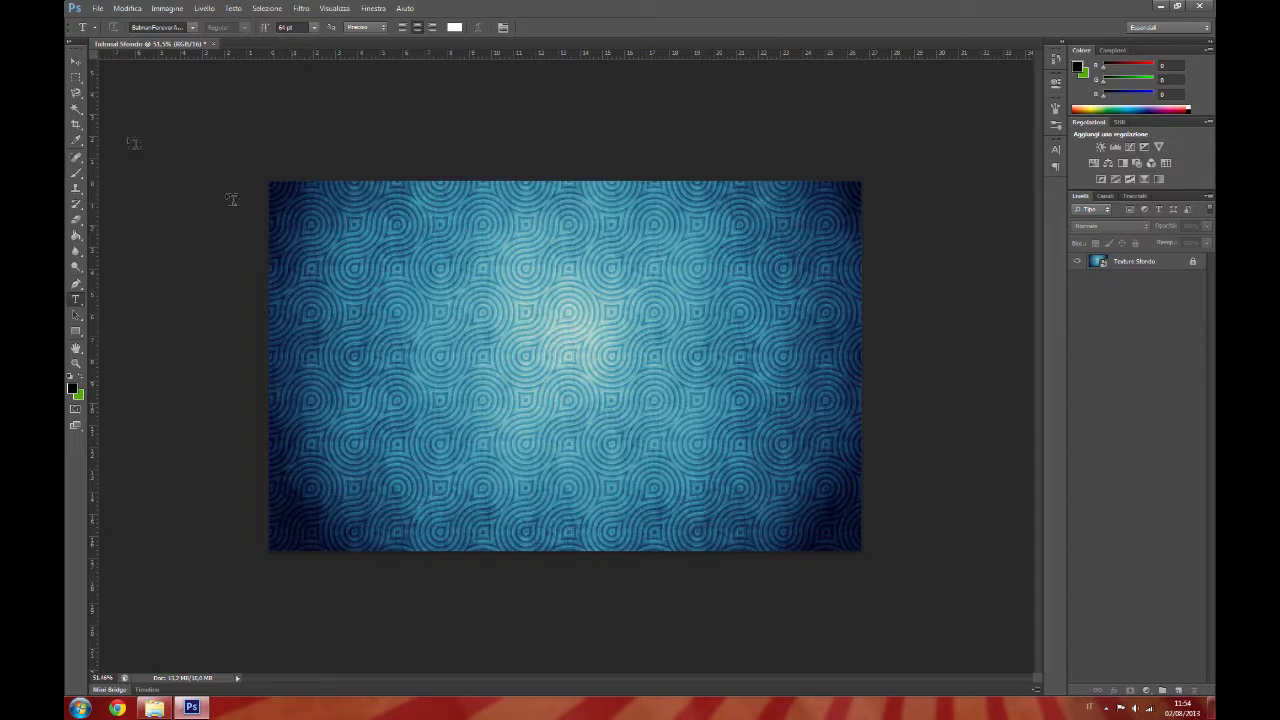
Test that the Move tool can't shift the locked layer, dismissing both warnings, then reopen the source folder.
click(78, 62)
click(665, 401)
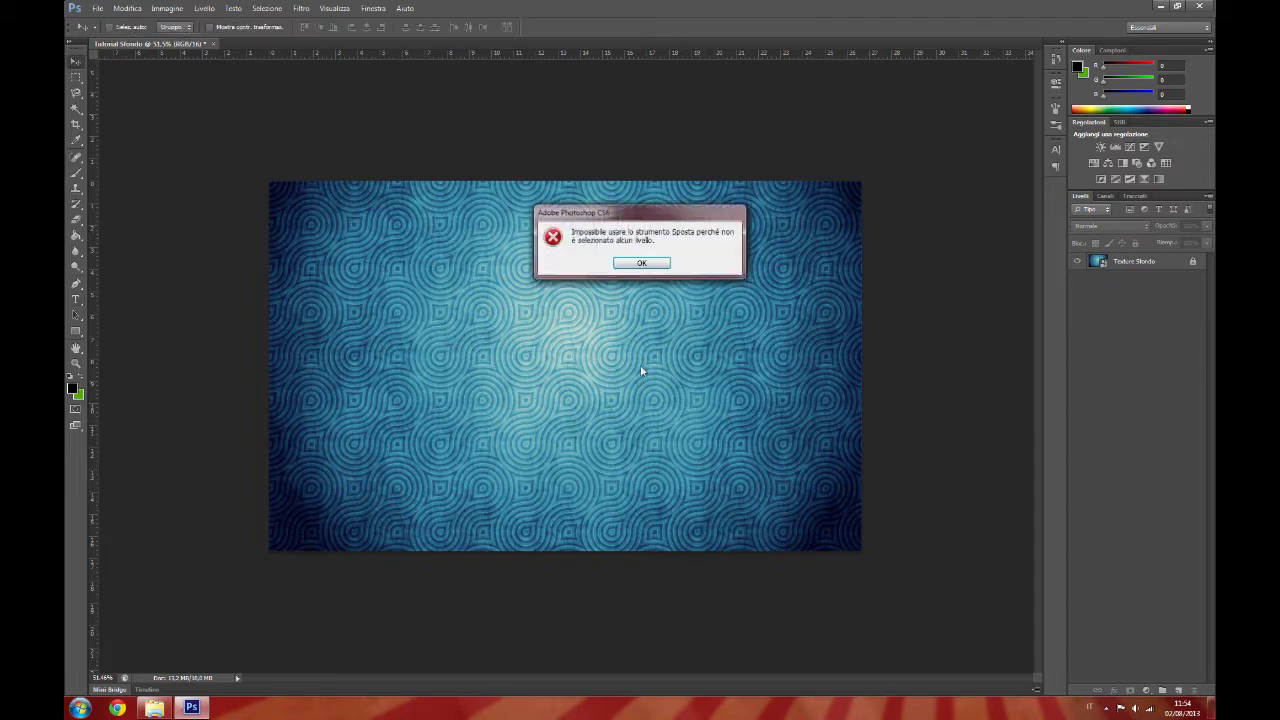
click(640, 264)
click(1183, 261)
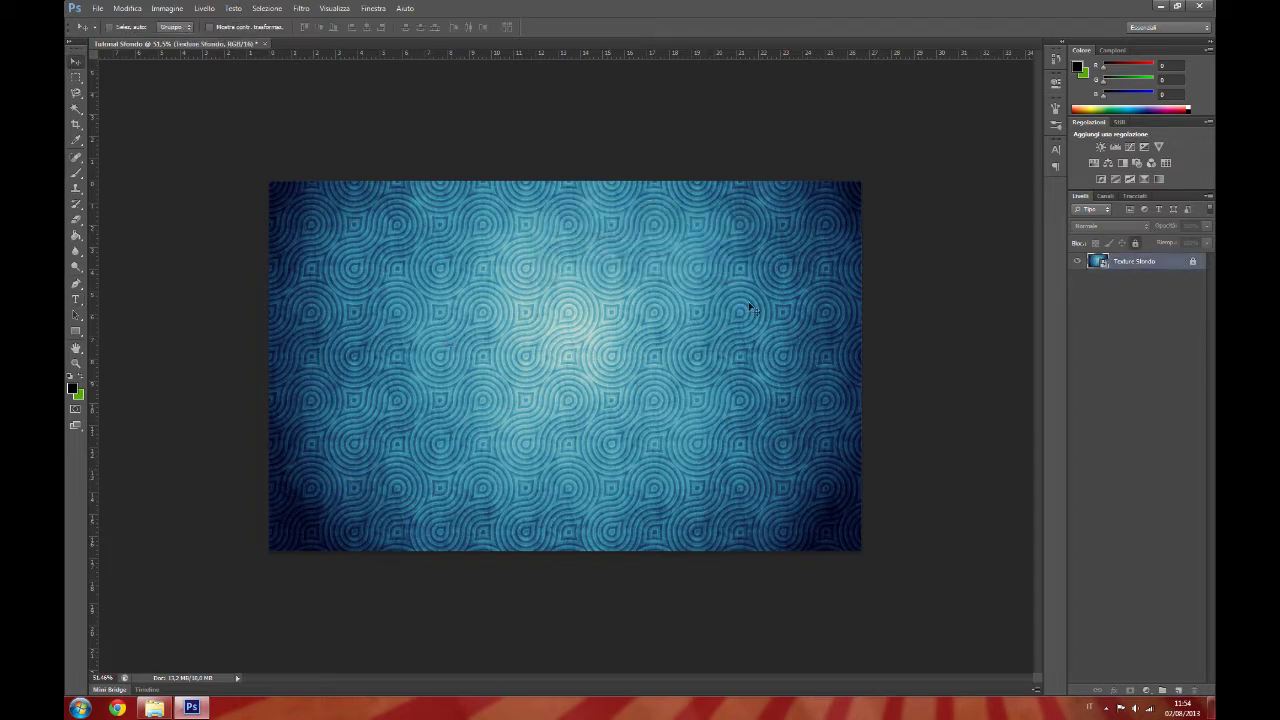
click(532, 350)
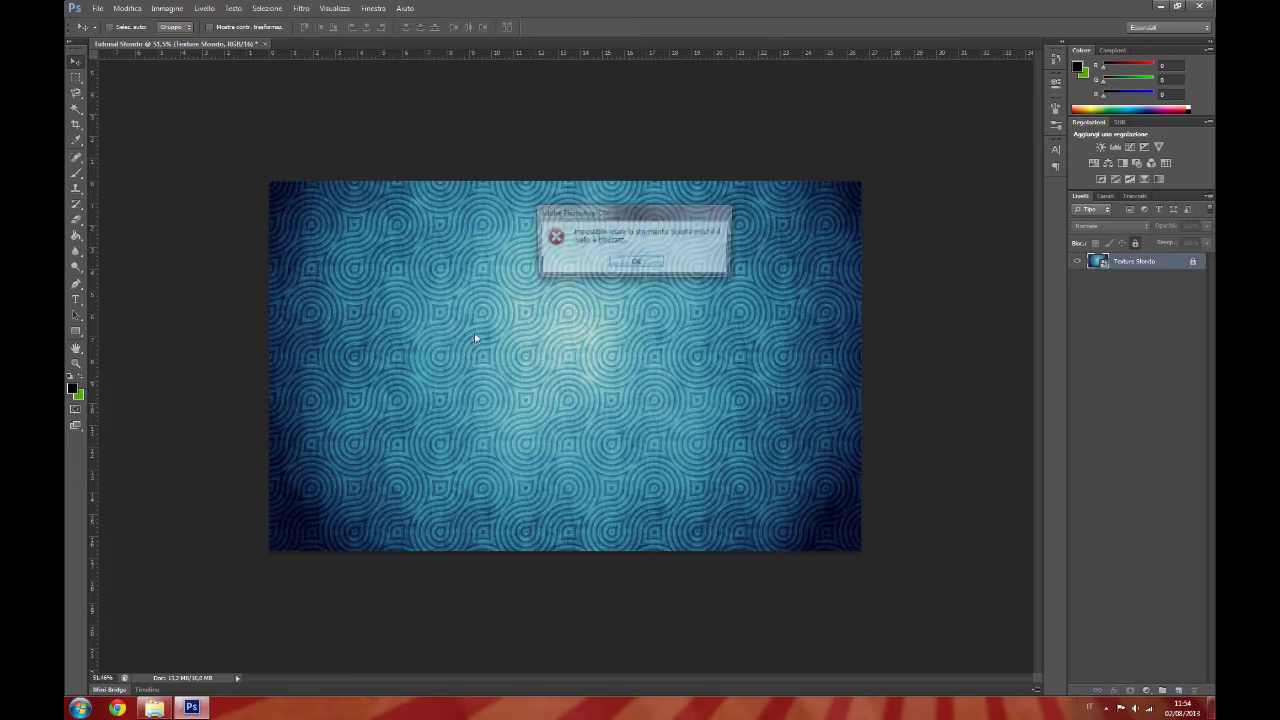
click(633, 264)
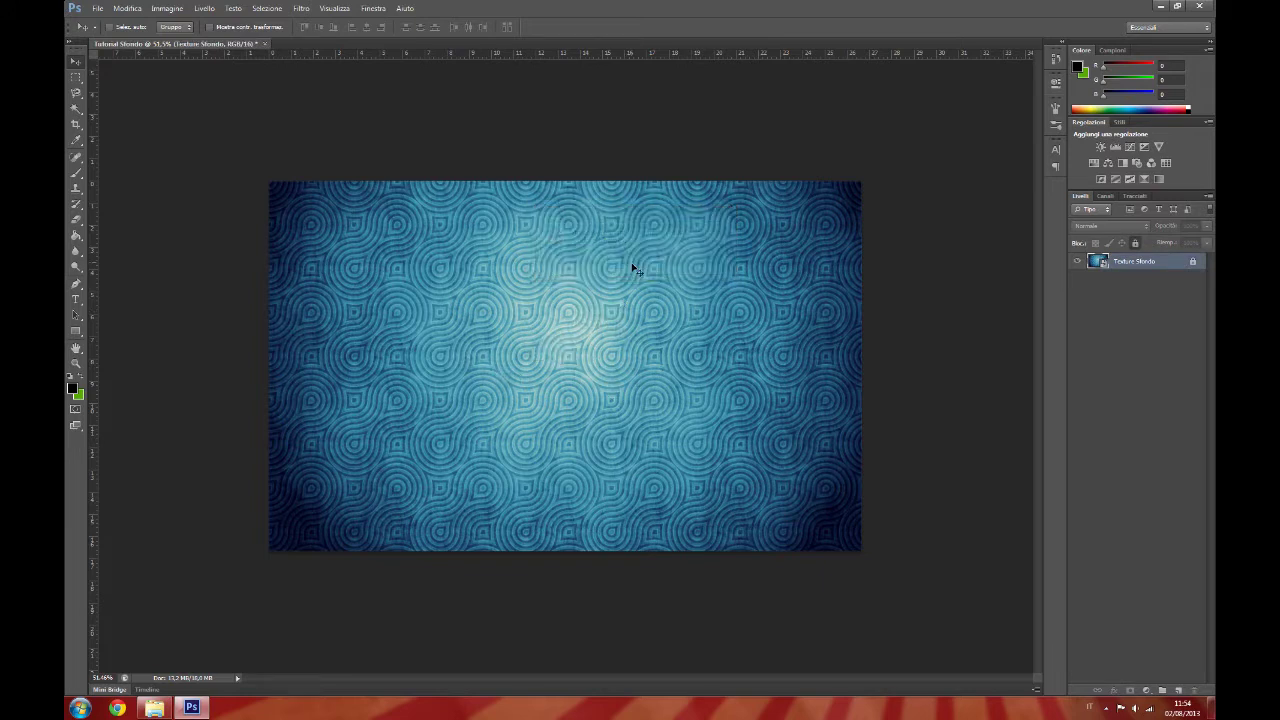
click(154, 708)
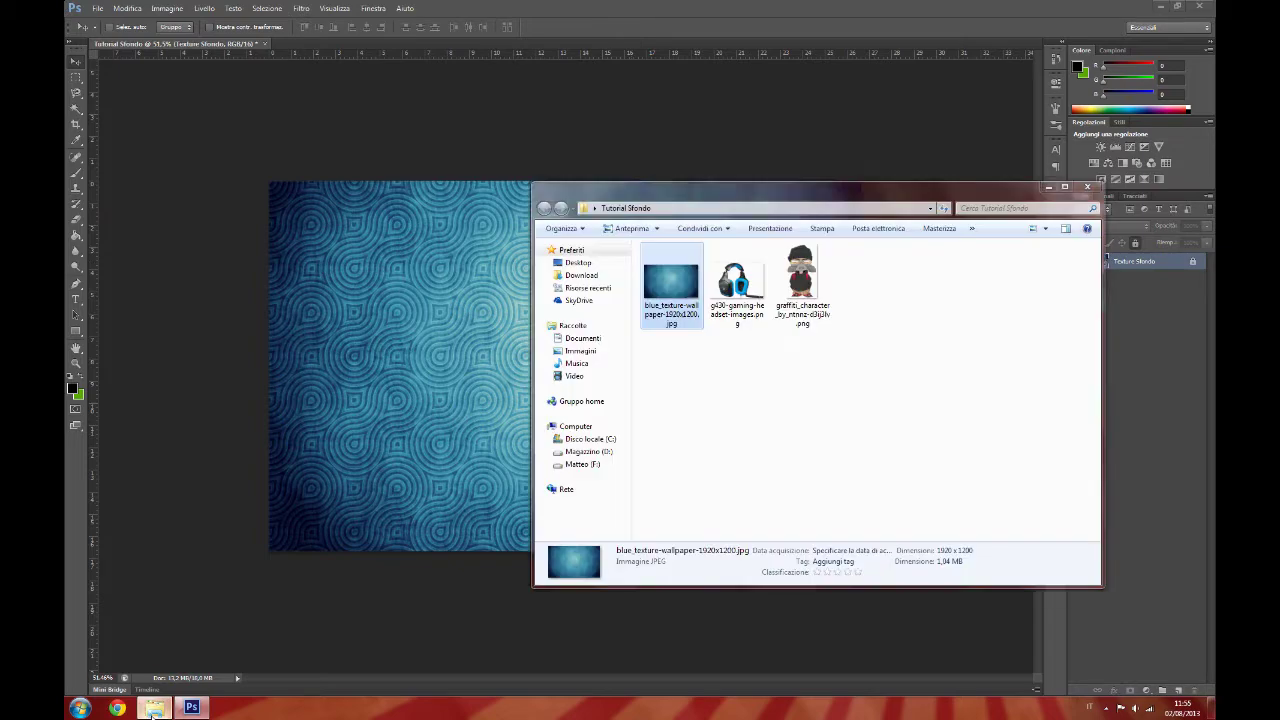
Drop the g430 headset image onto the canvas and scale it to about half size.
drag(865, 192, 974, 185)
mouse_move(867, 271)
mouse_down()
mouse_move(866, 417)
mouse_move(848, 398)
mouse_move(500, 354)
mouse_up()
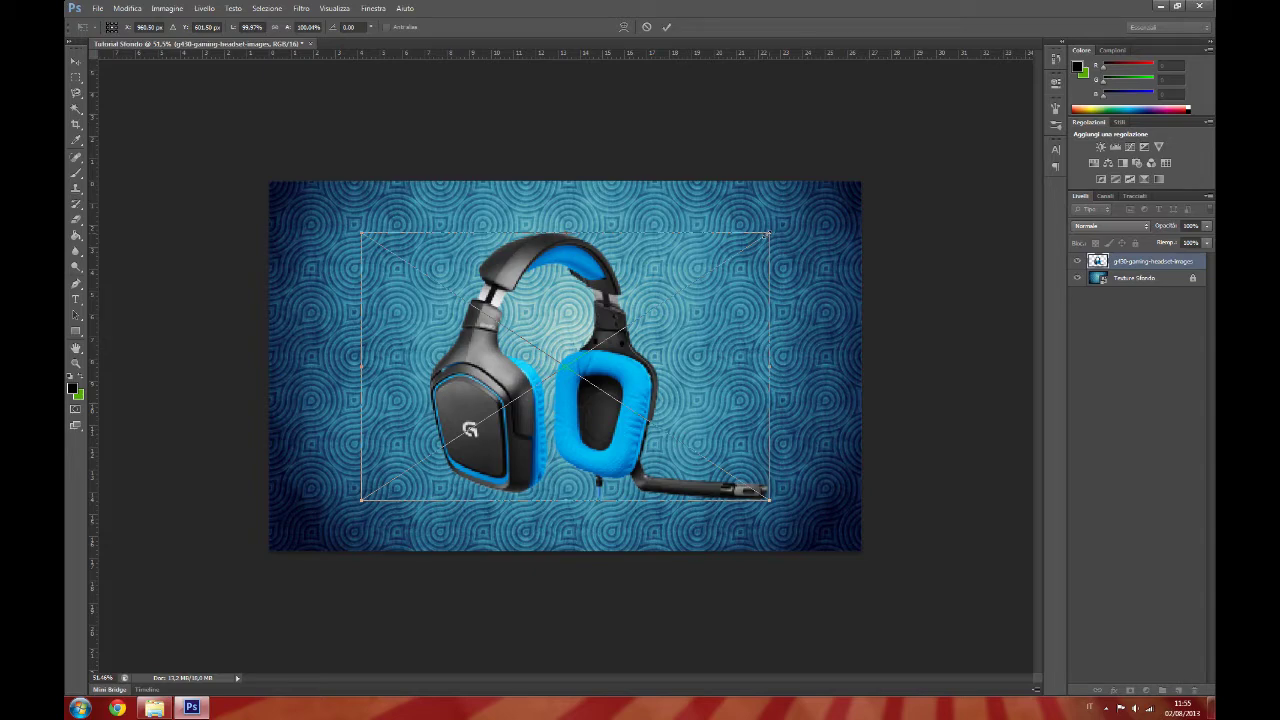
drag(767, 234, 695, 270)
drag(676, 284, 606, 331)
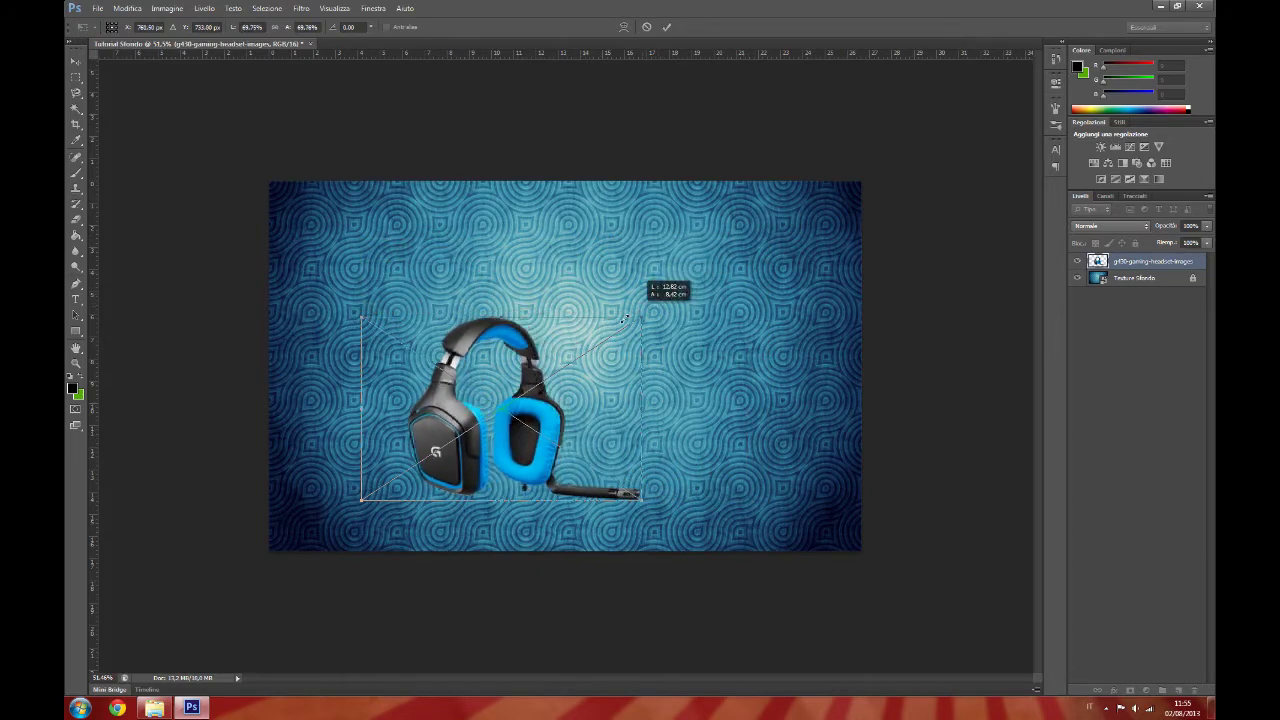
mouse_move(606, 331)
mouse_down()
mouse_move(545, 373)
mouse_move(562, 369)
mouse_up()
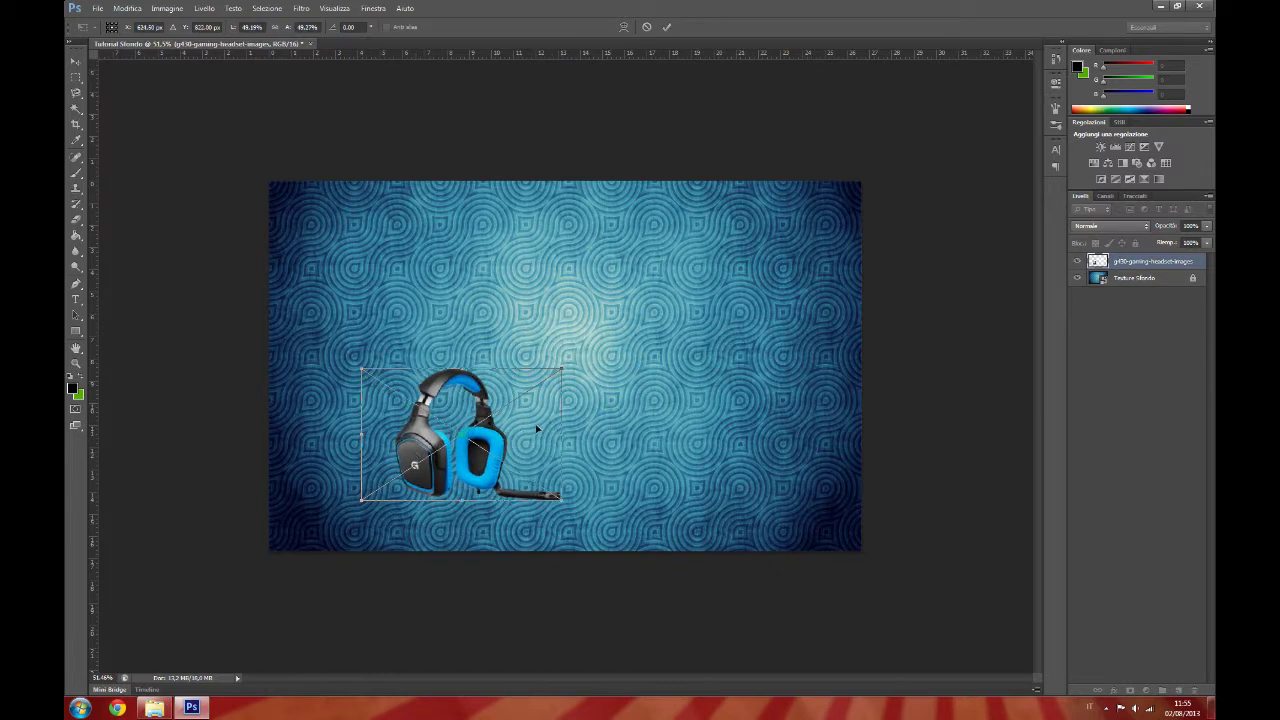
Move the headset upper right, tilt it about -8°, commit, then drop in the graffiti character.
drag(537, 428, 803, 272)
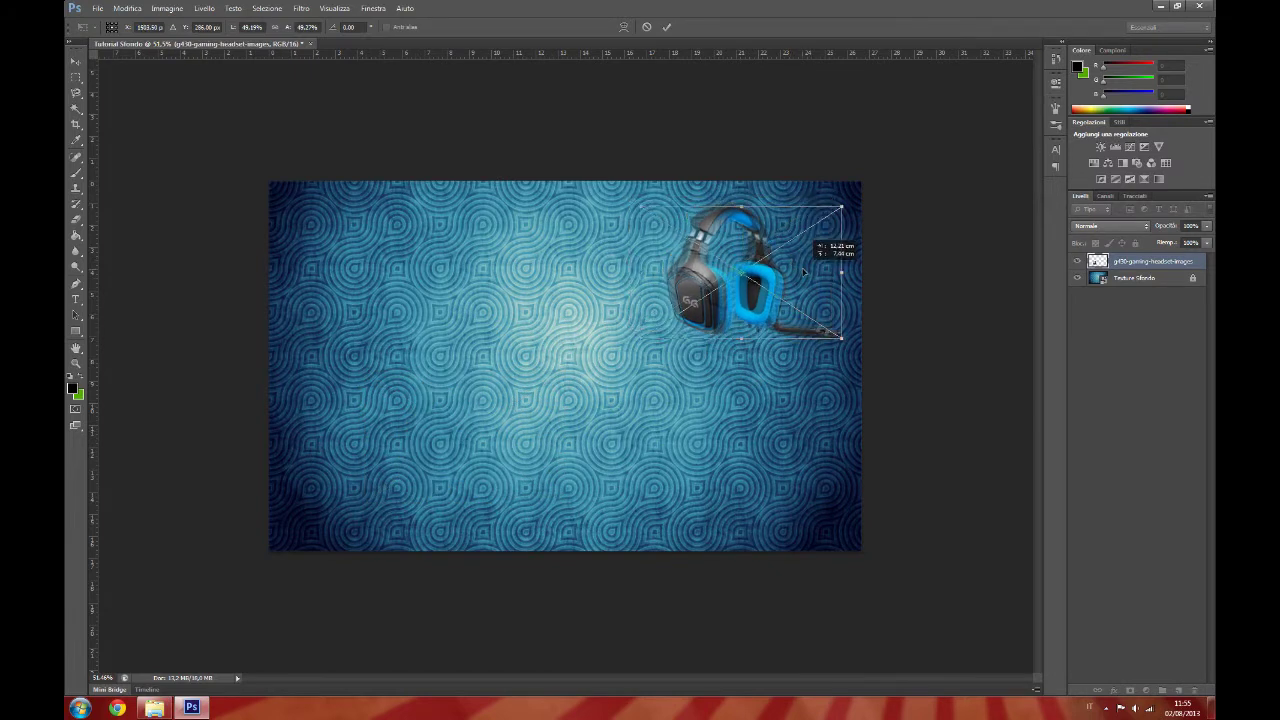
drag(762, 190, 787, 176)
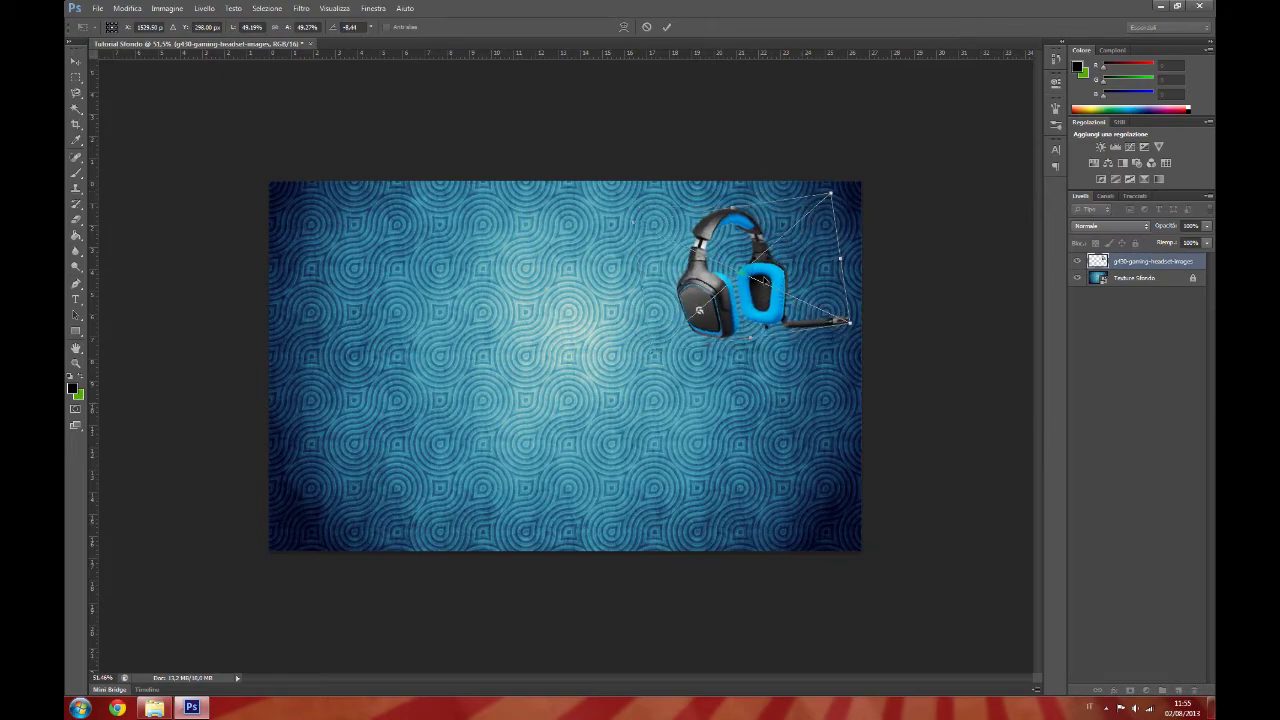
key(ctrl+plus)
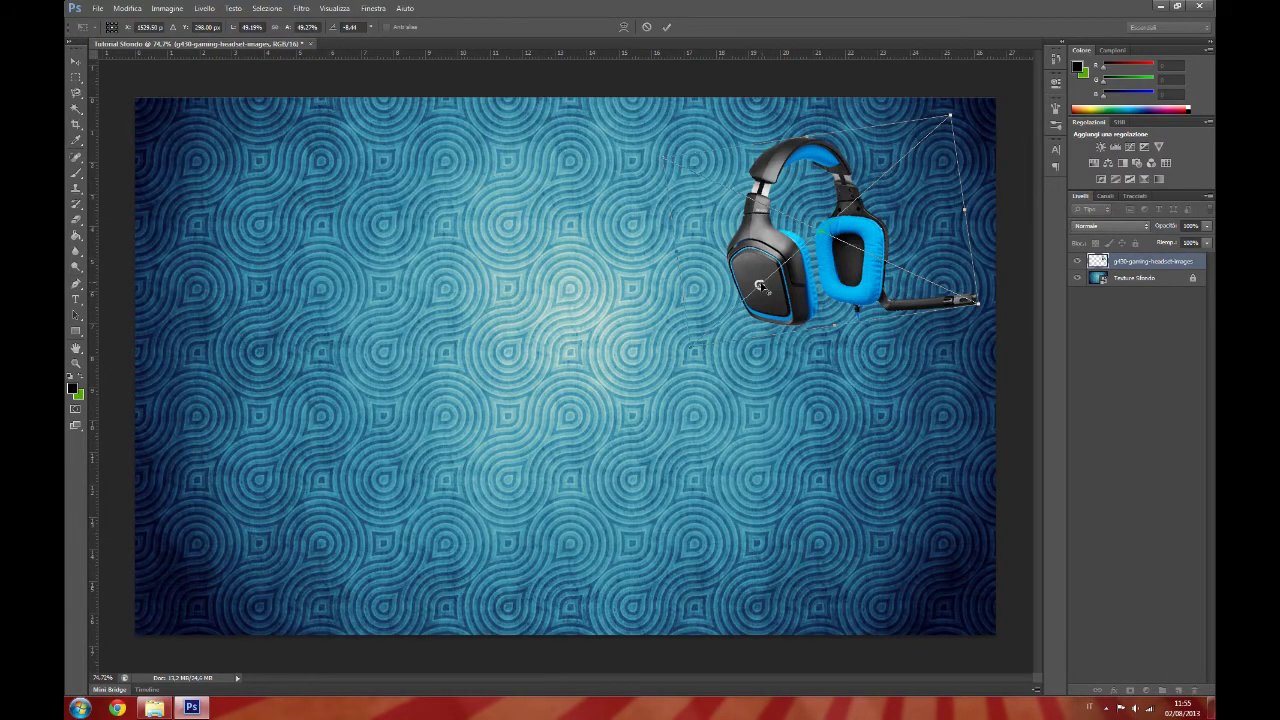
key(ctrl+minus)
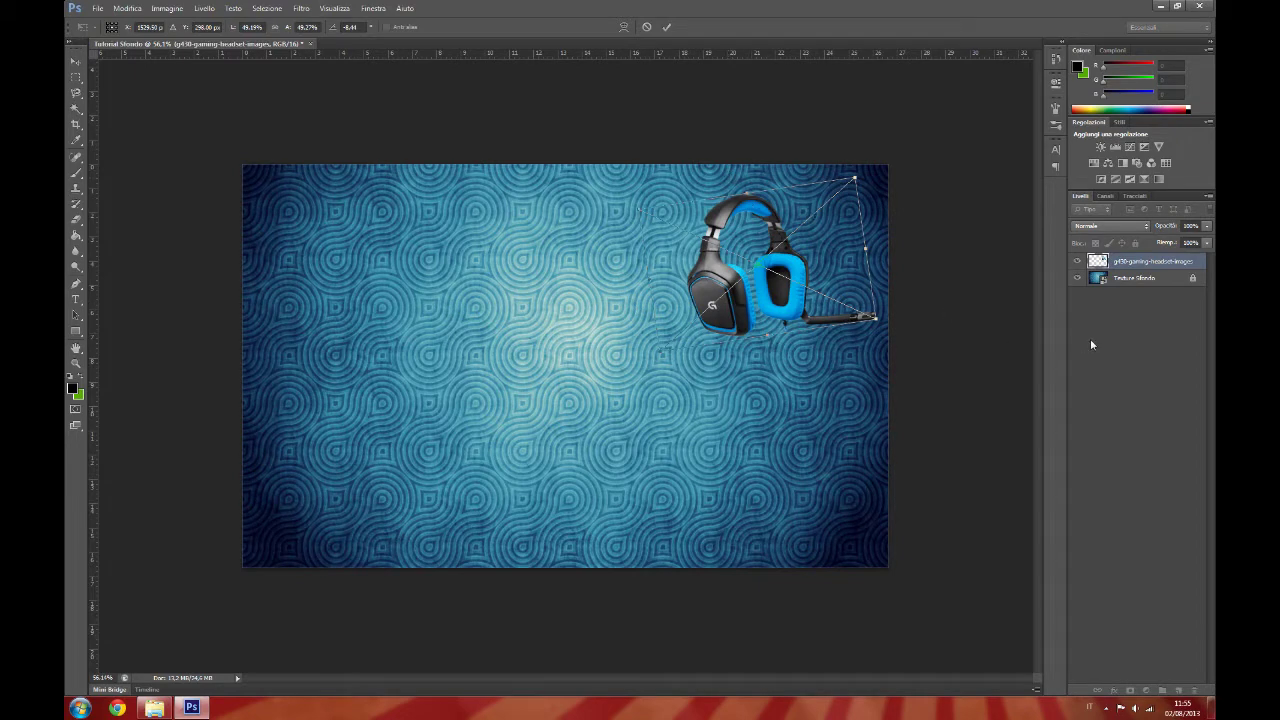
key(alt+space)
key(Escape)
key(Return)
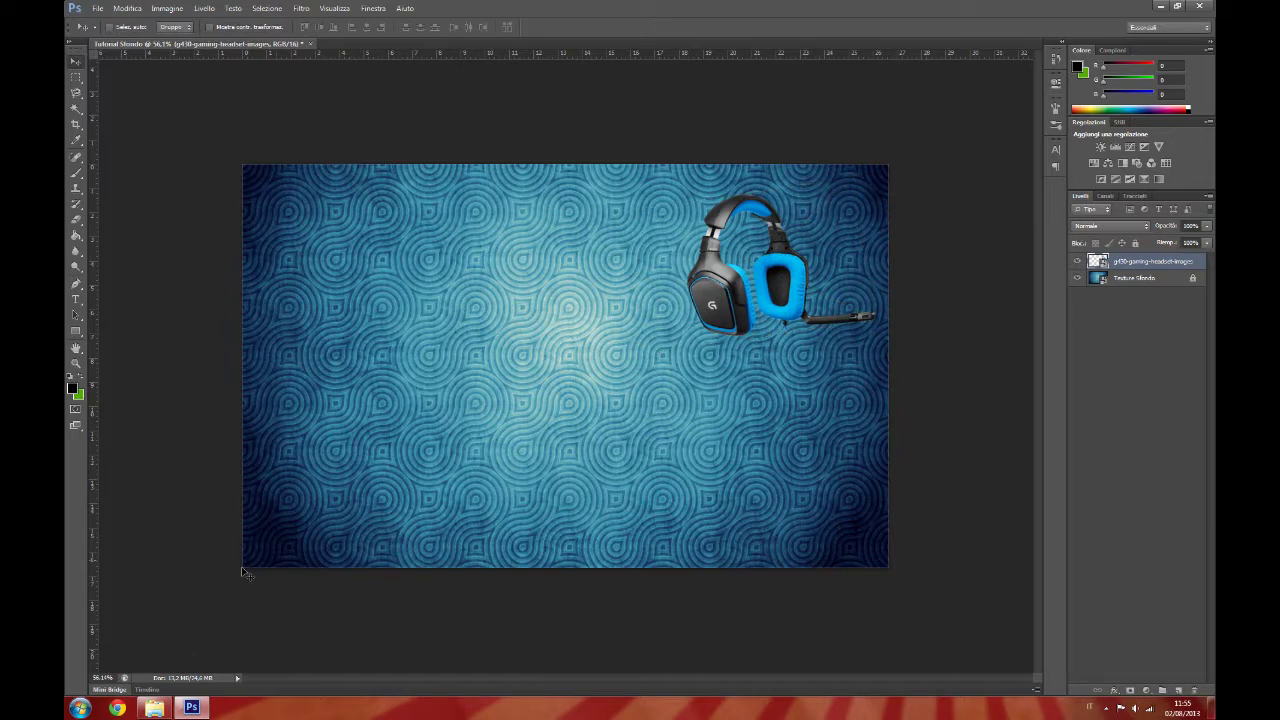
click(155, 708)
drag(912, 280, 430, 445)
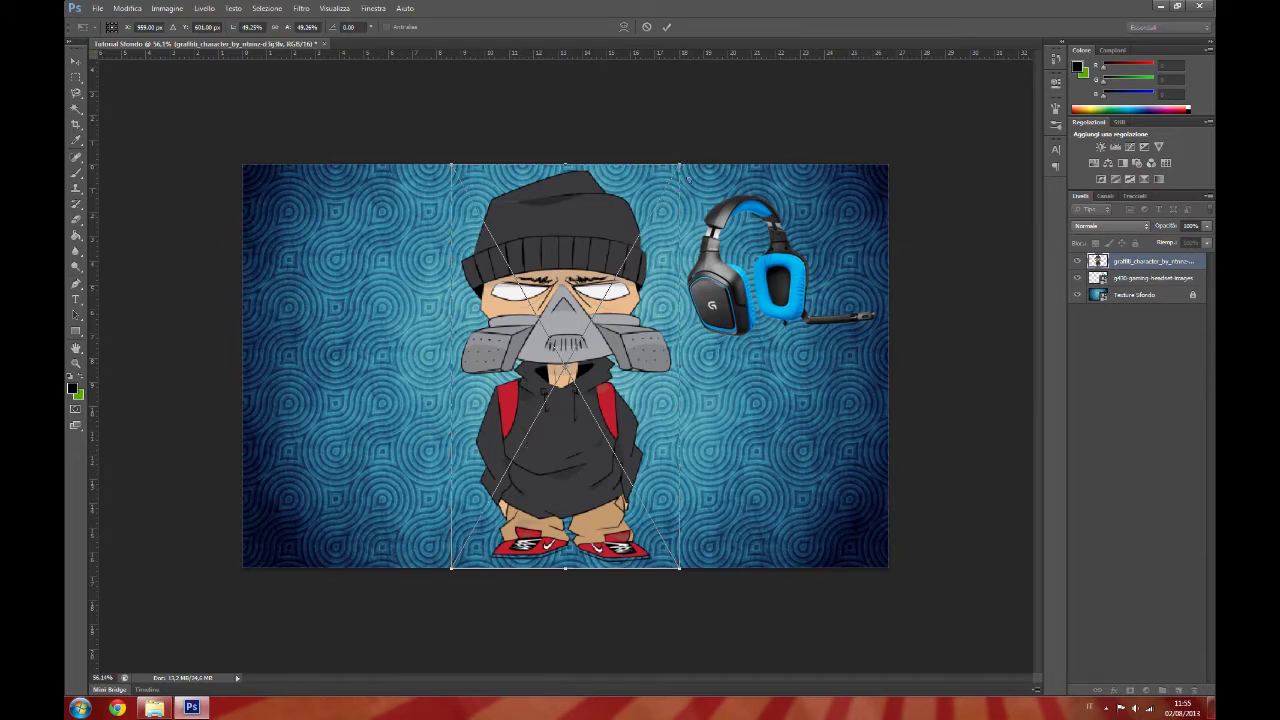
Scale the graffiti character to about 36% and commit it at the lower-left corner.
mouse_move(679, 165)
mouse_down()
mouse_move(601, 409)
mouse_move(651, 435)
mouse_move(503, 200)
mouse_up()
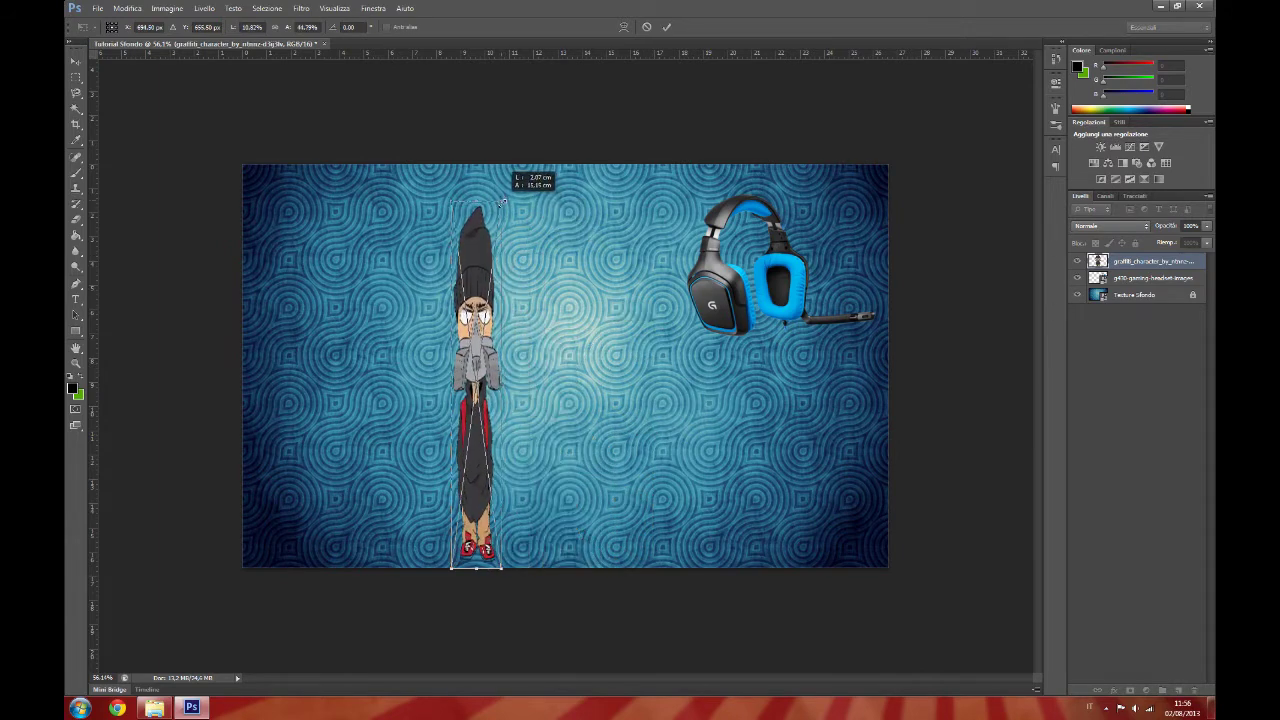
mouse_move(503, 200)
mouse_down()
mouse_move(589, 254)
mouse_move(566, 249)
mouse_up()
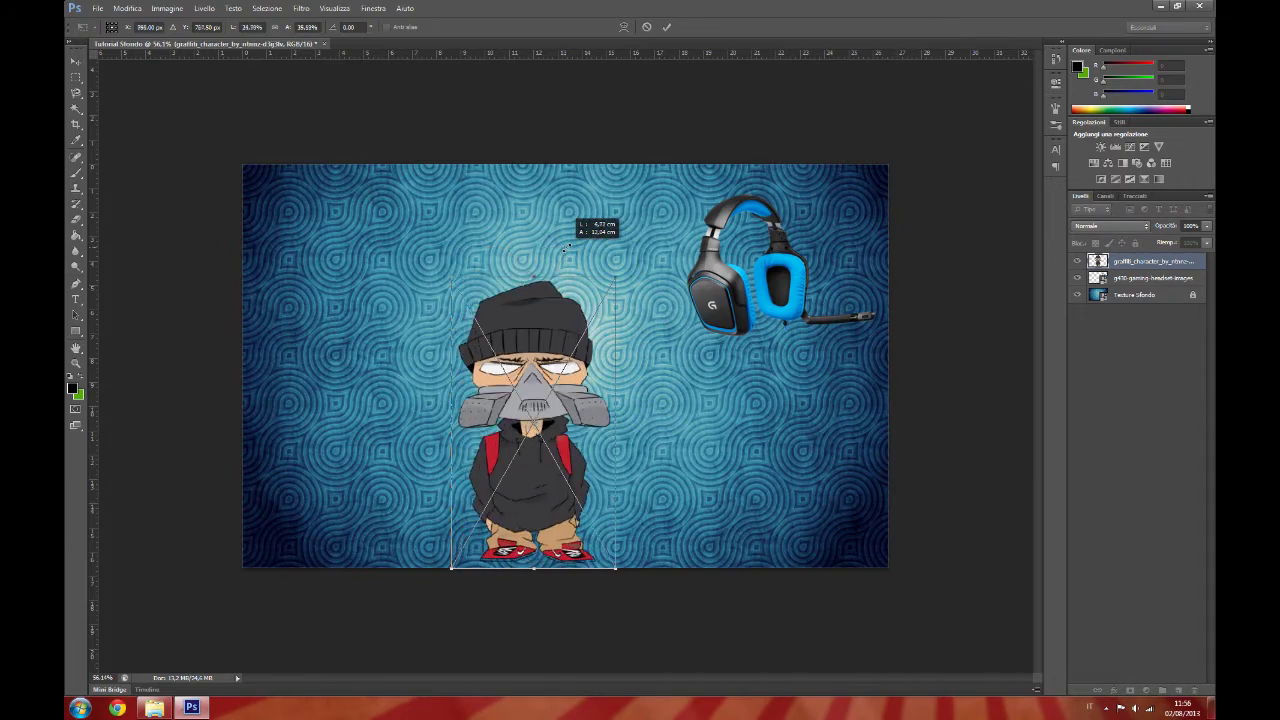
drag(566, 248, 581, 246)
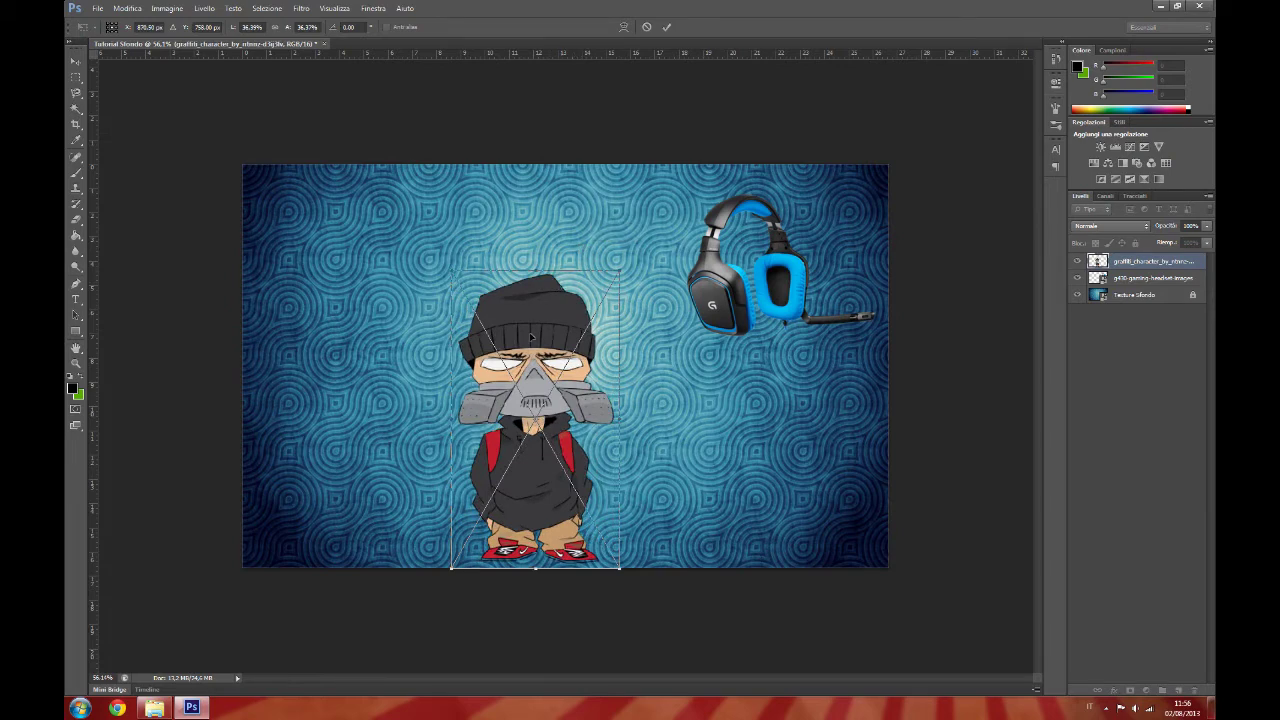
mouse_move(531, 330)
mouse_down()
mouse_move(302, 330)
mouse_move(338, 336)
mouse_up()
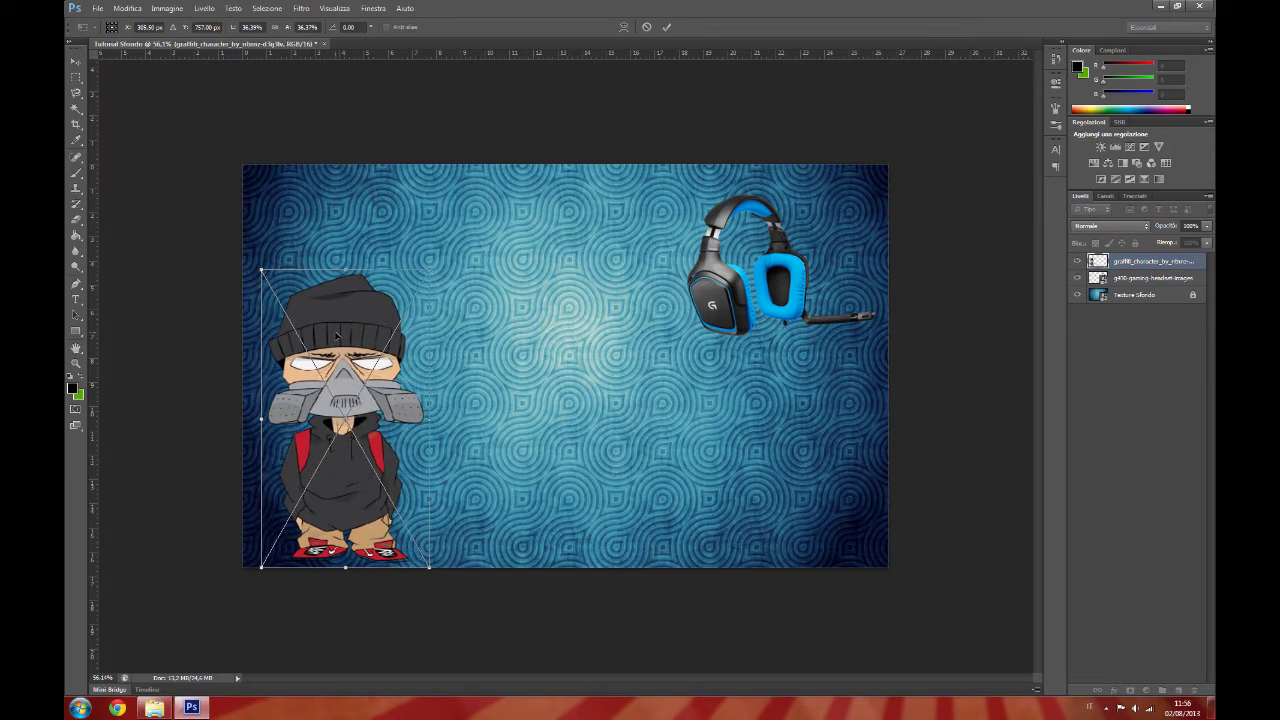
key(Return)
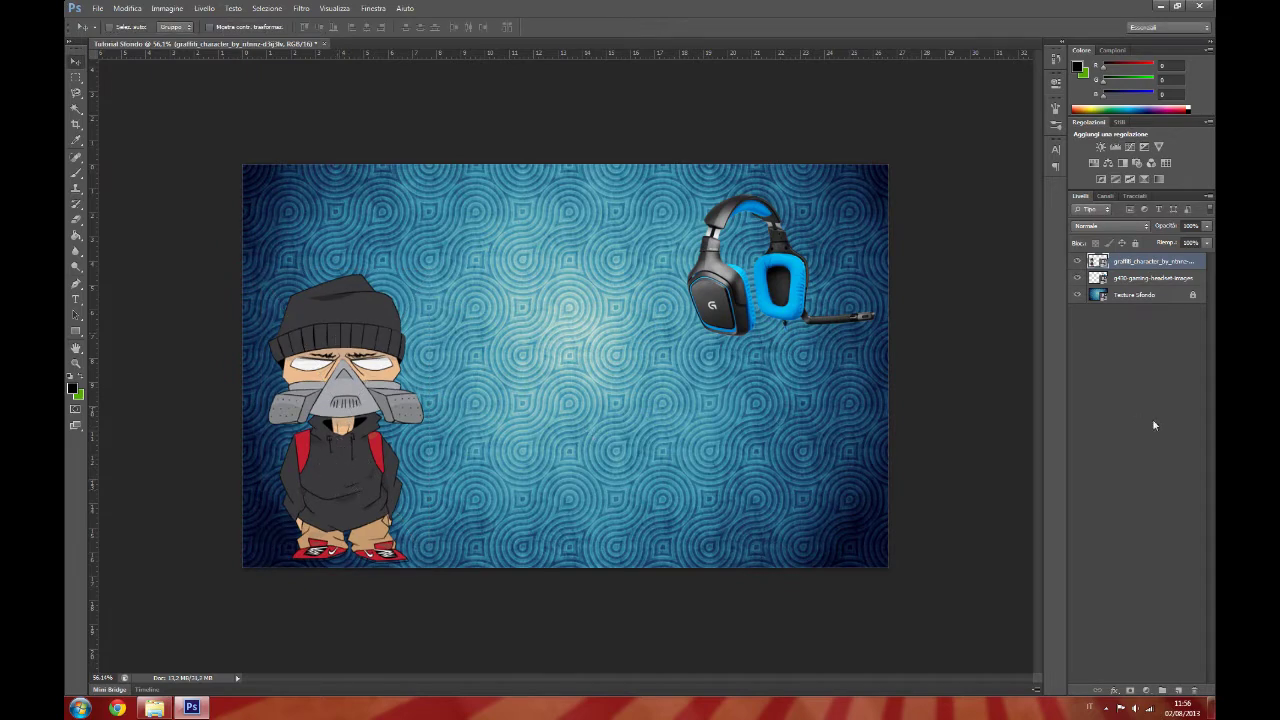
Nudge the graffiti character slightly and zoom in on its red shoes.
scroll(243, 582, up, 1)
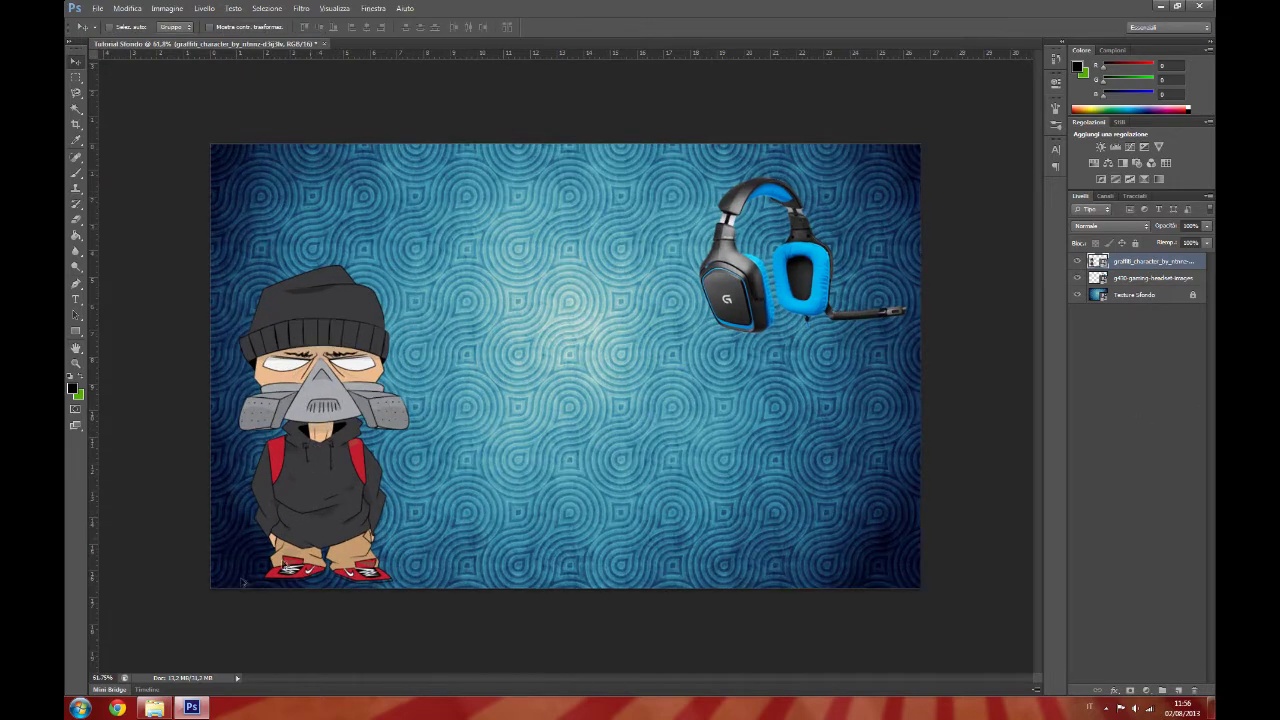
scroll(150, 599, up, 1)
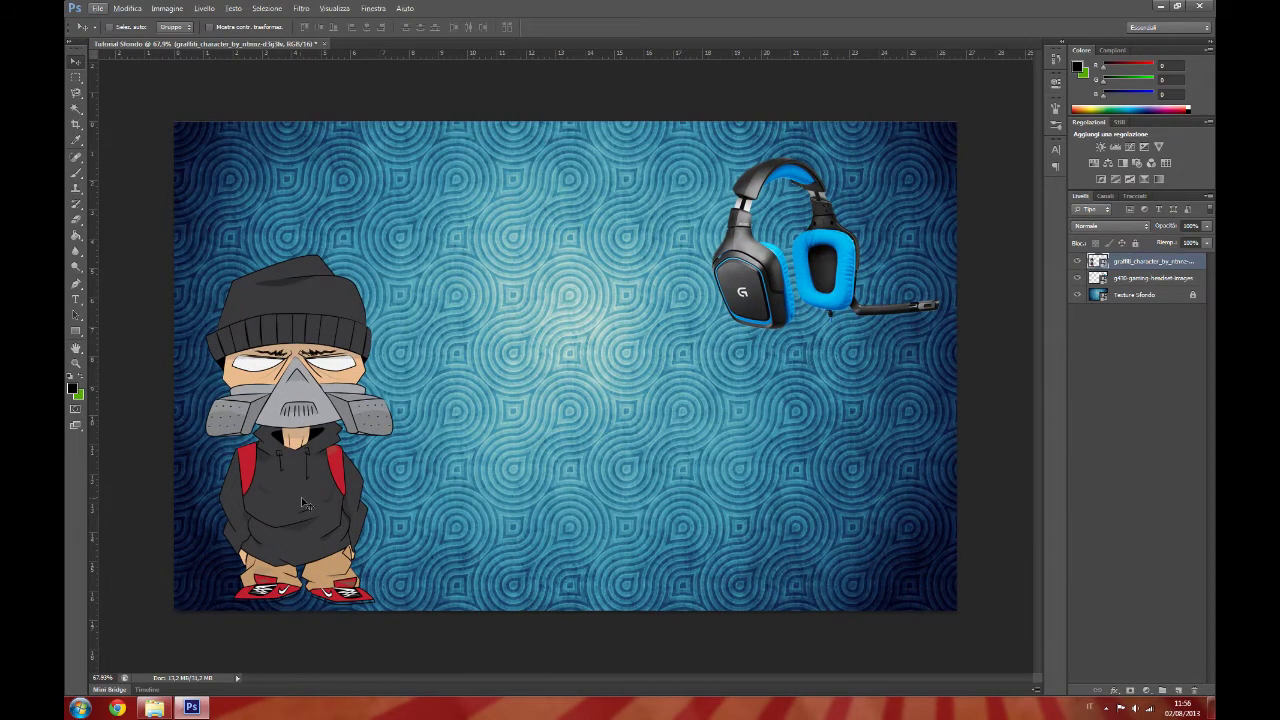
drag(305, 503, 302, 502)
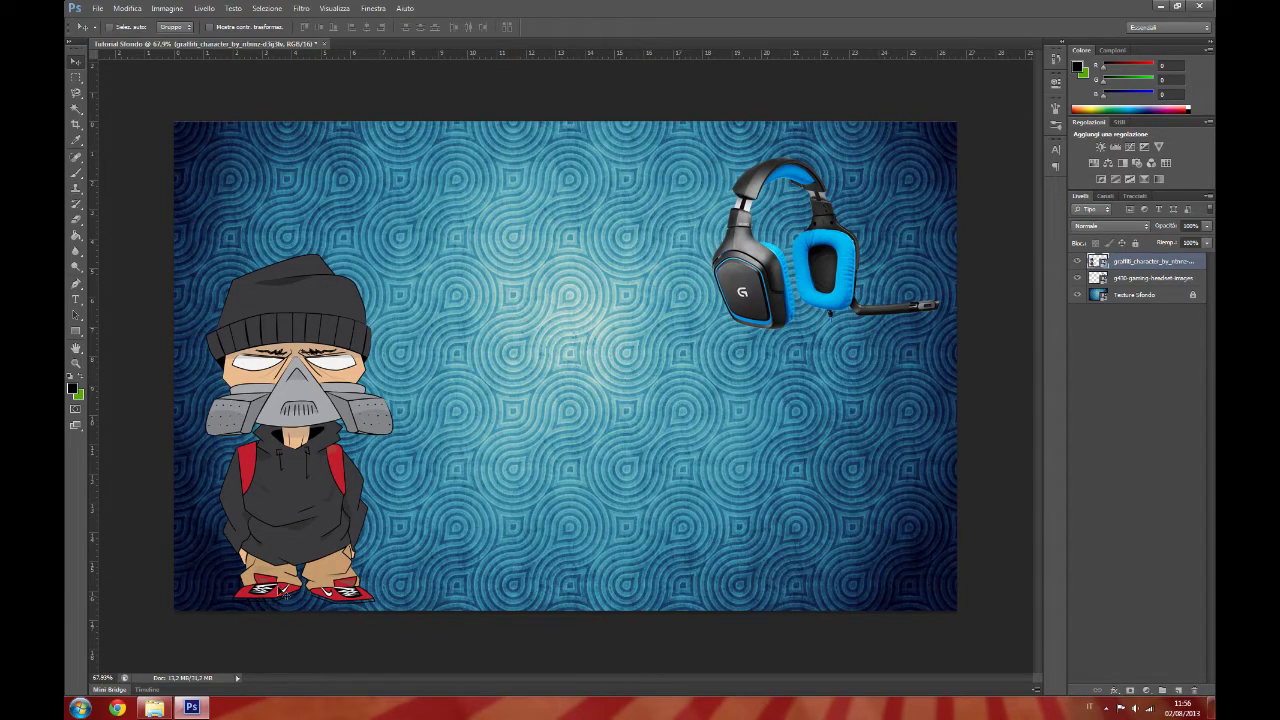
scroll(334, 612, up, 2)
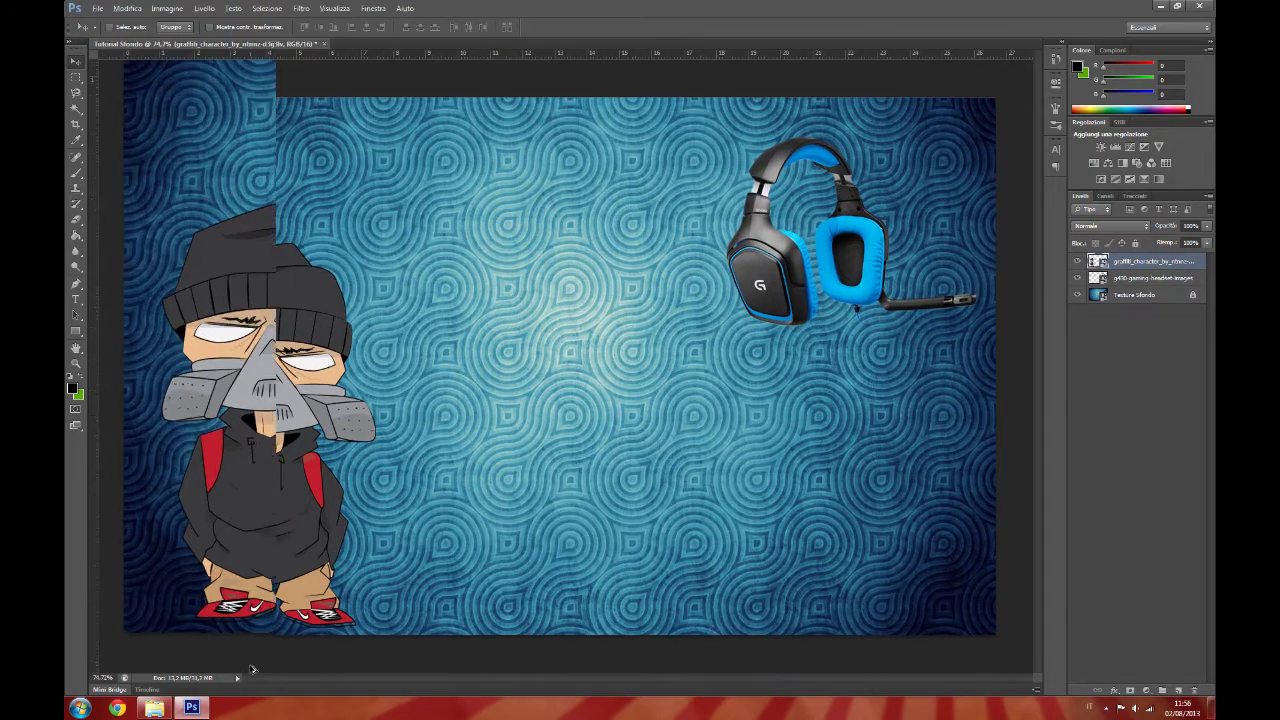
scroll(310, 612, up, 1)
scroll(298, 612, up, 2)
scroll(298, 612, up, 2)
scroll(298, 612, up, 2)
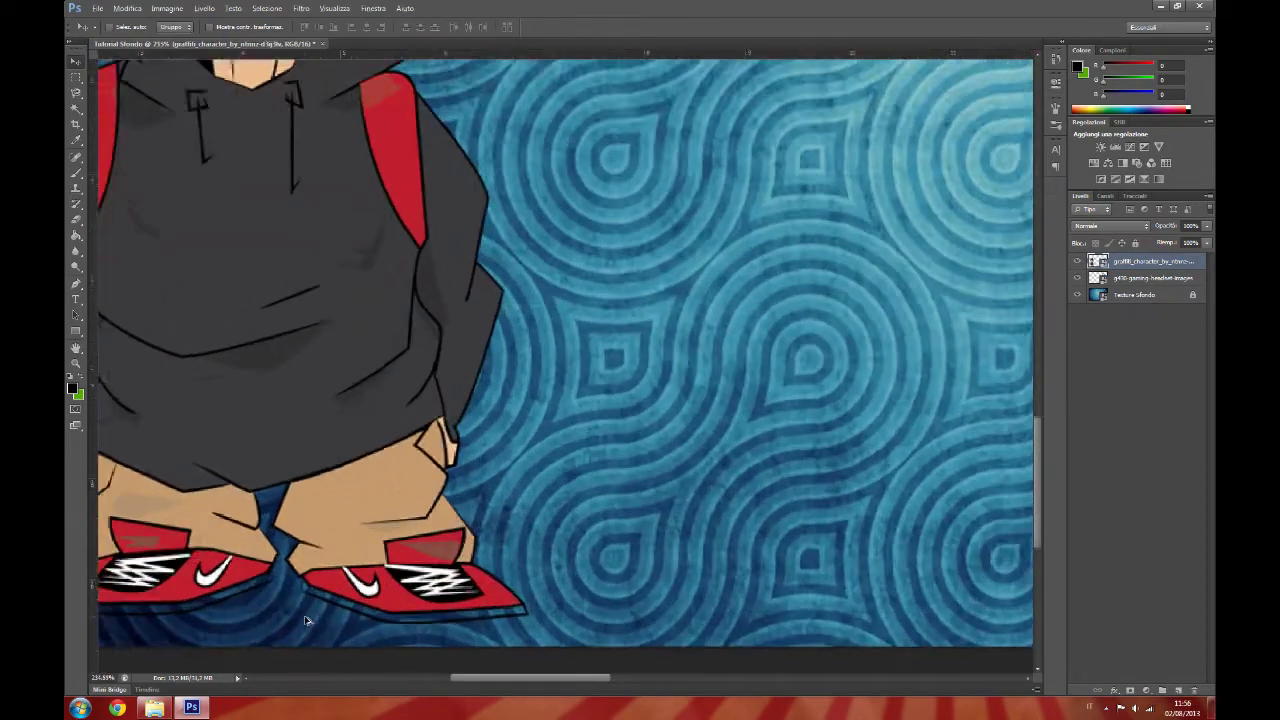
scroll(298, 612, up, 1)
scroll(298, 612, up, 1)
key(alt)
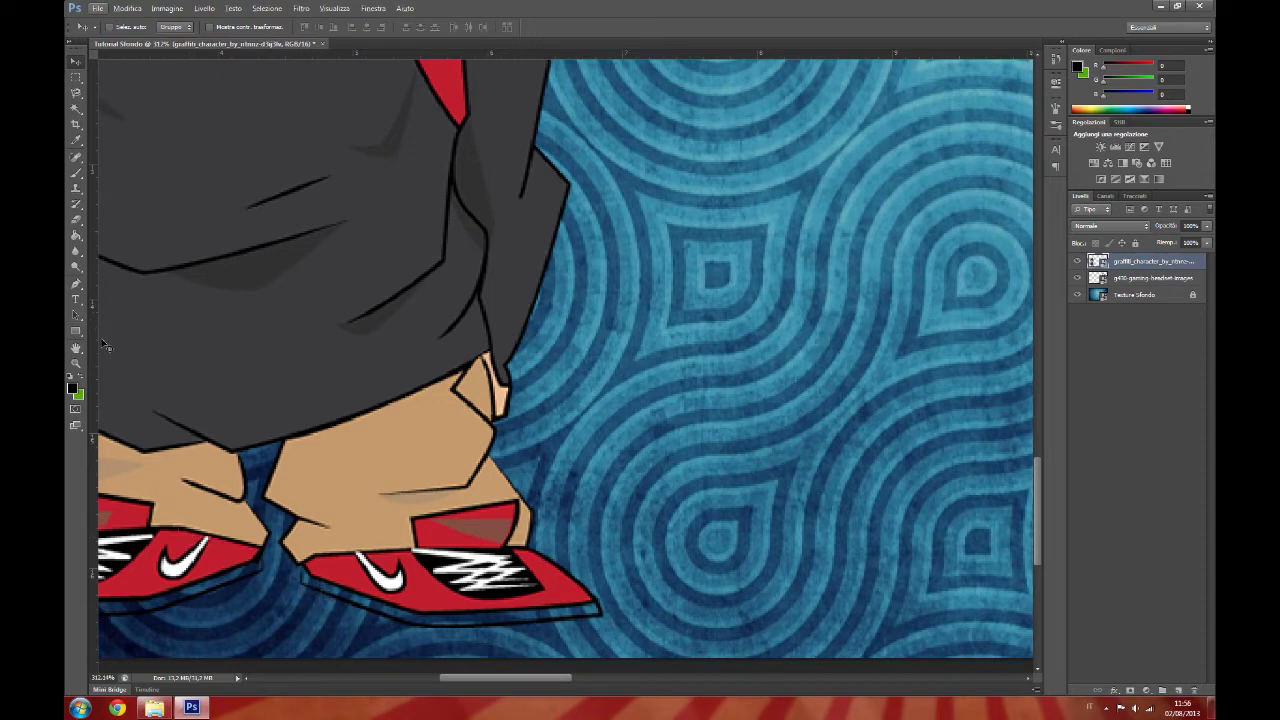
Select the Pencil tool from the Brush tool group and zoom further onto the shoe edge.
click(75, 250)
click(76, 172)
click(83, 180)
right_click(83, 180)
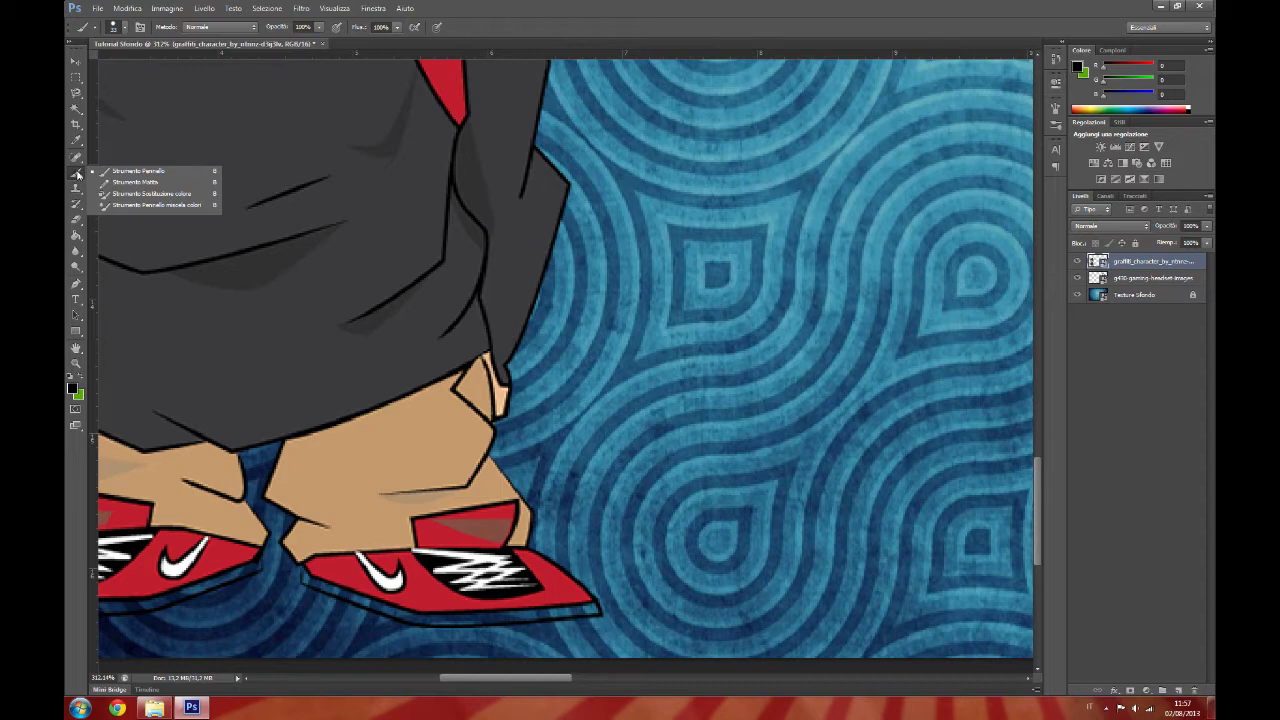
click(135, 183)
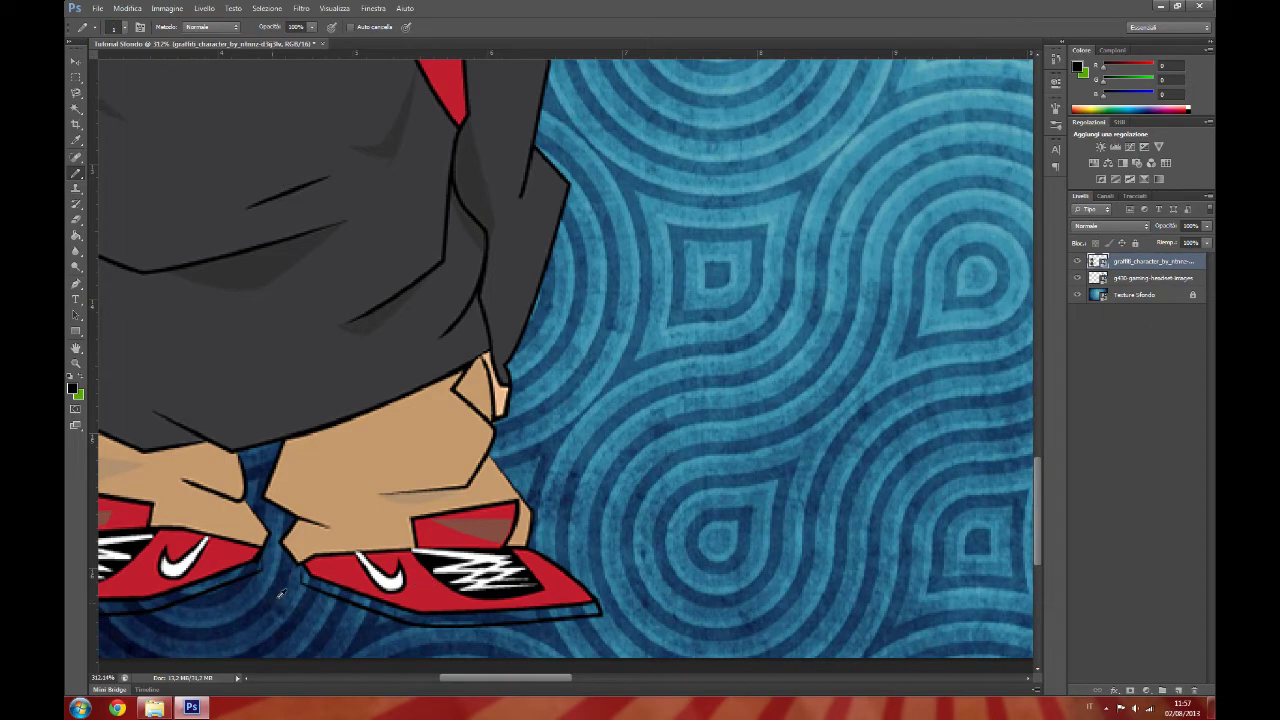
scroll(281, 594, up, 3)
scroll(298, 550, up, 2)
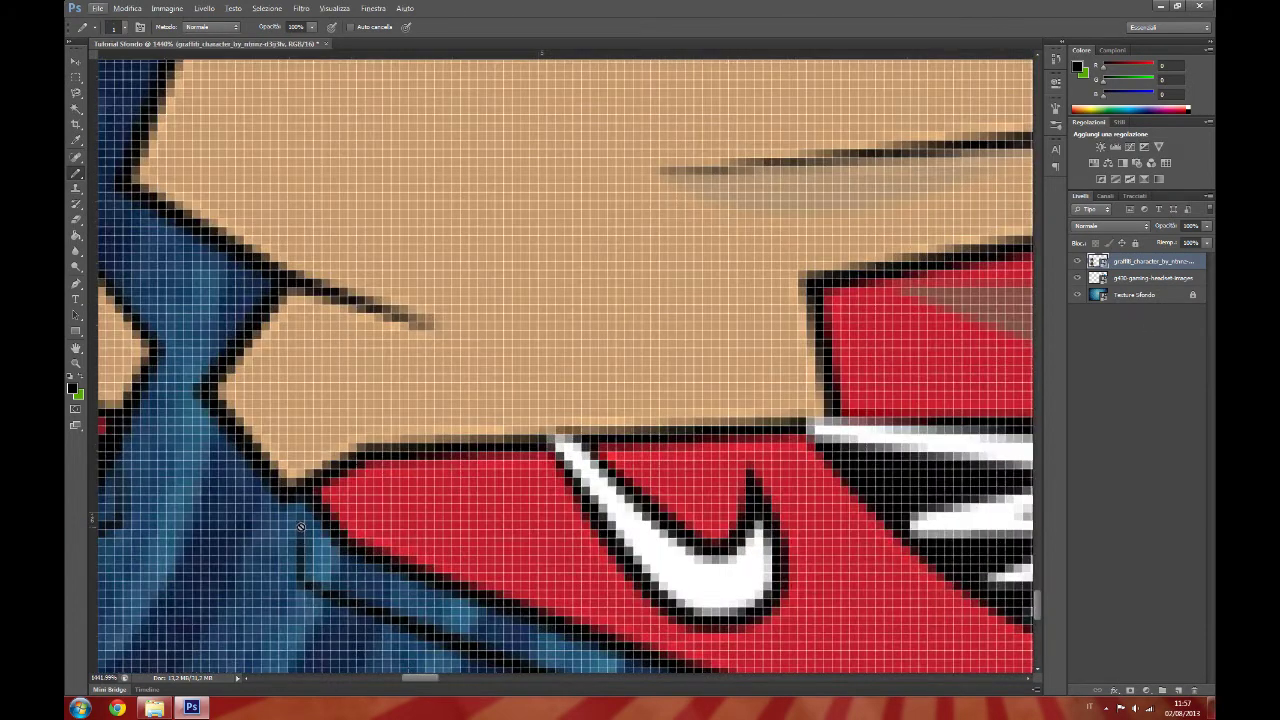
Rasterize the graffiti character layer and draw a black pencil line along the sneaker outline.
click(300, 530)
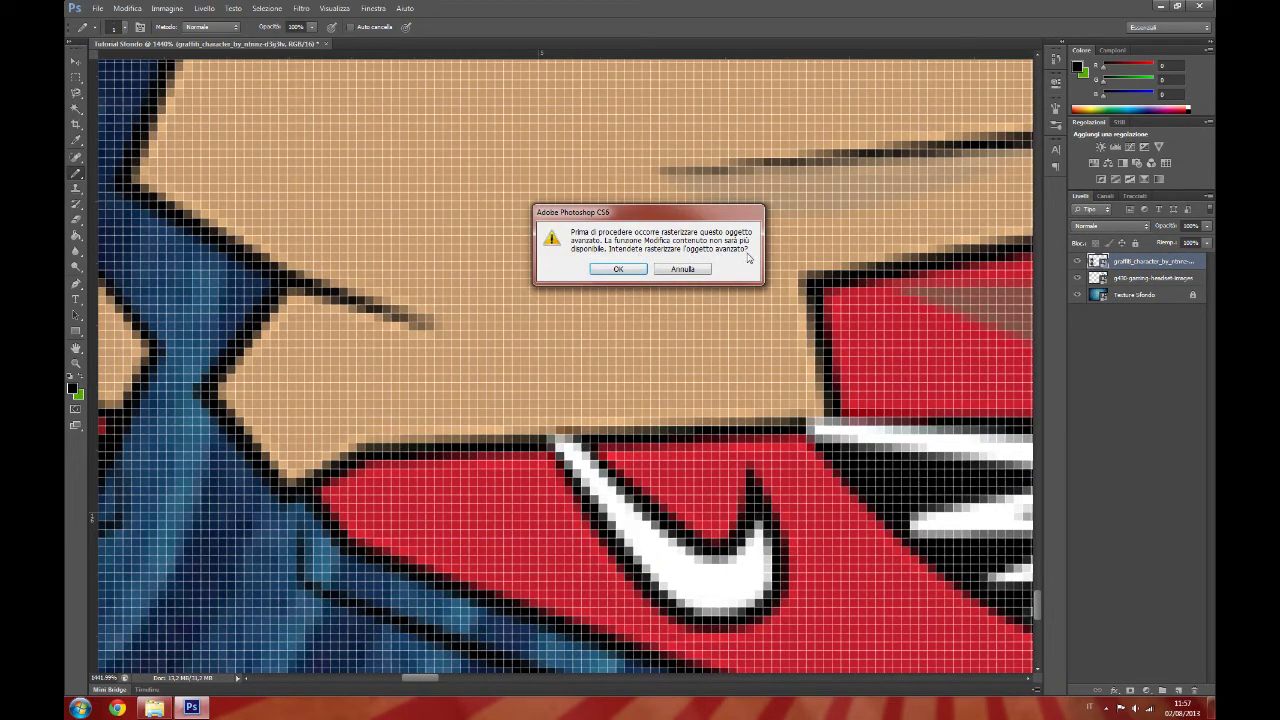
click(612, 270)
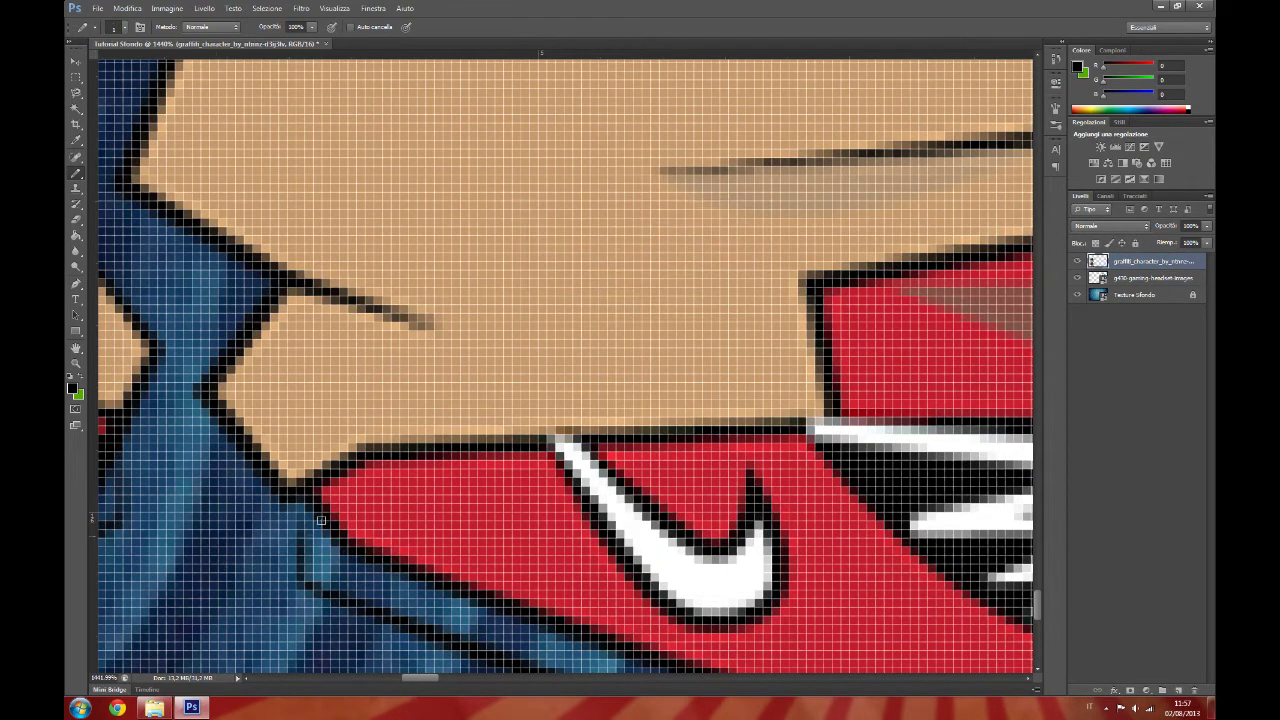
scroll(300, 570, up, 1)
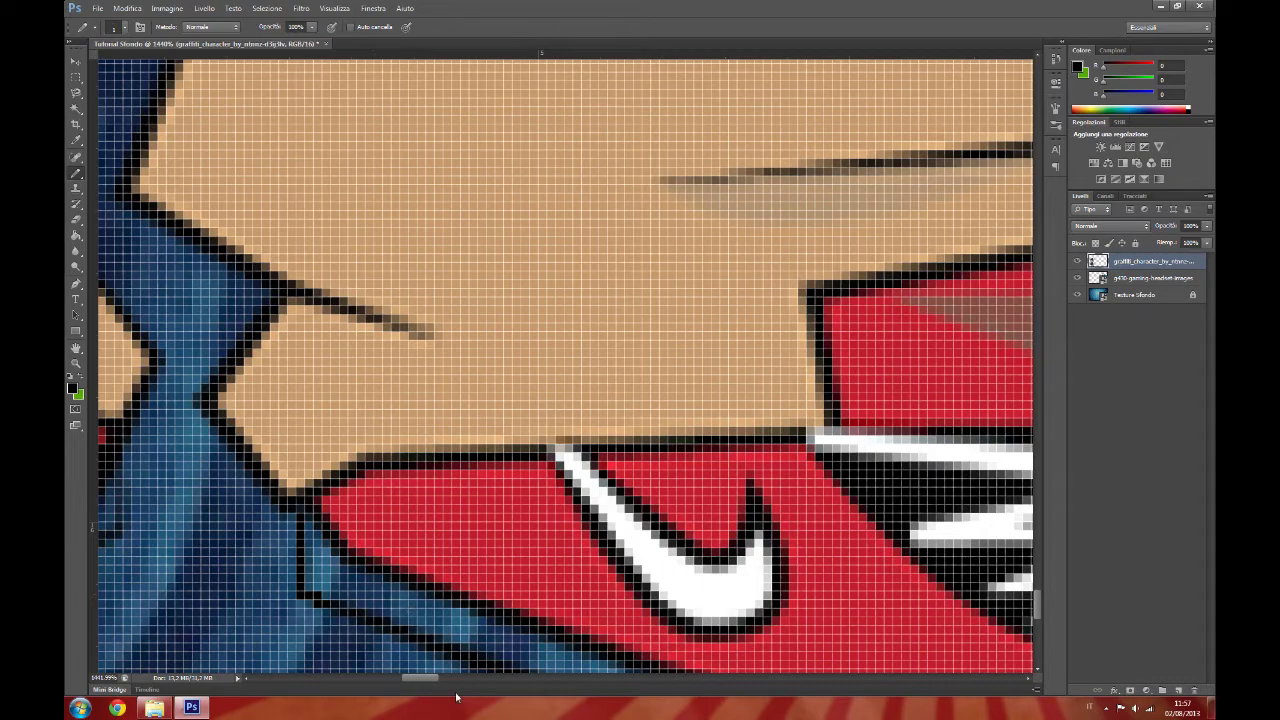
scroll(413, 682, left, 5)
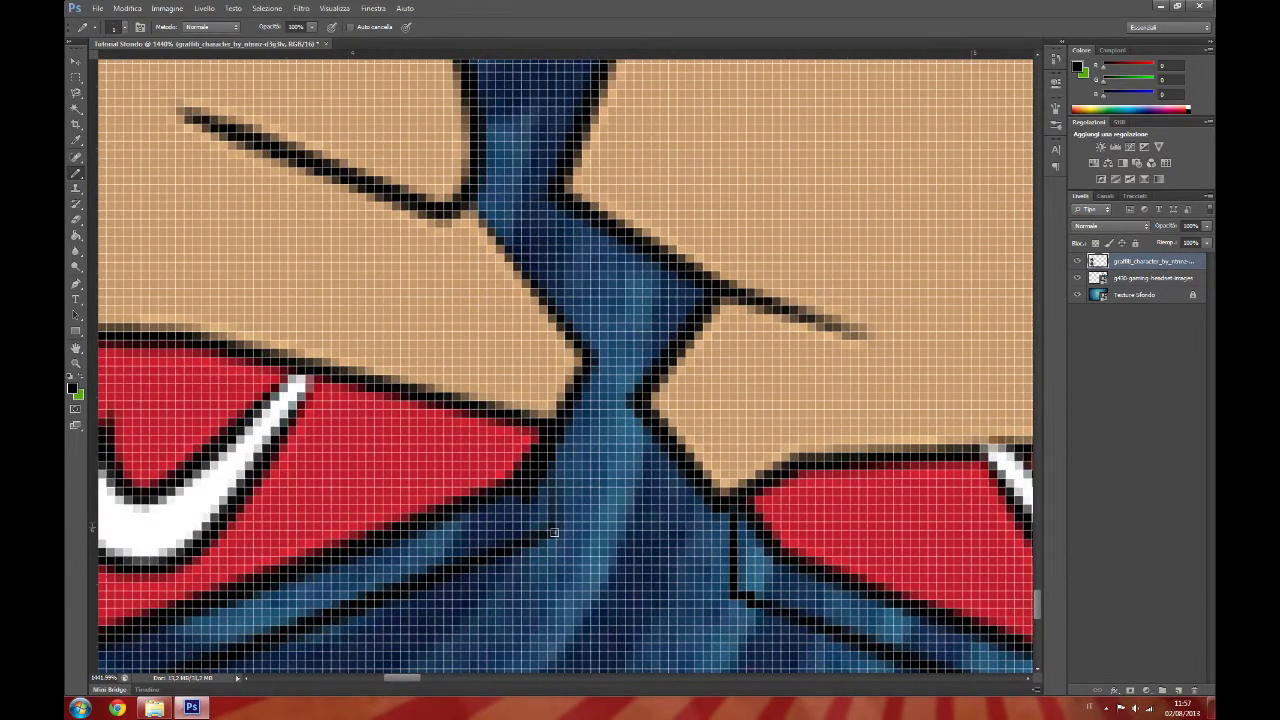
drag(552, 514, 552, 485)
Fill the blue gaps under both red sneakers with black using the Paint Bucket.
click(74, 237)
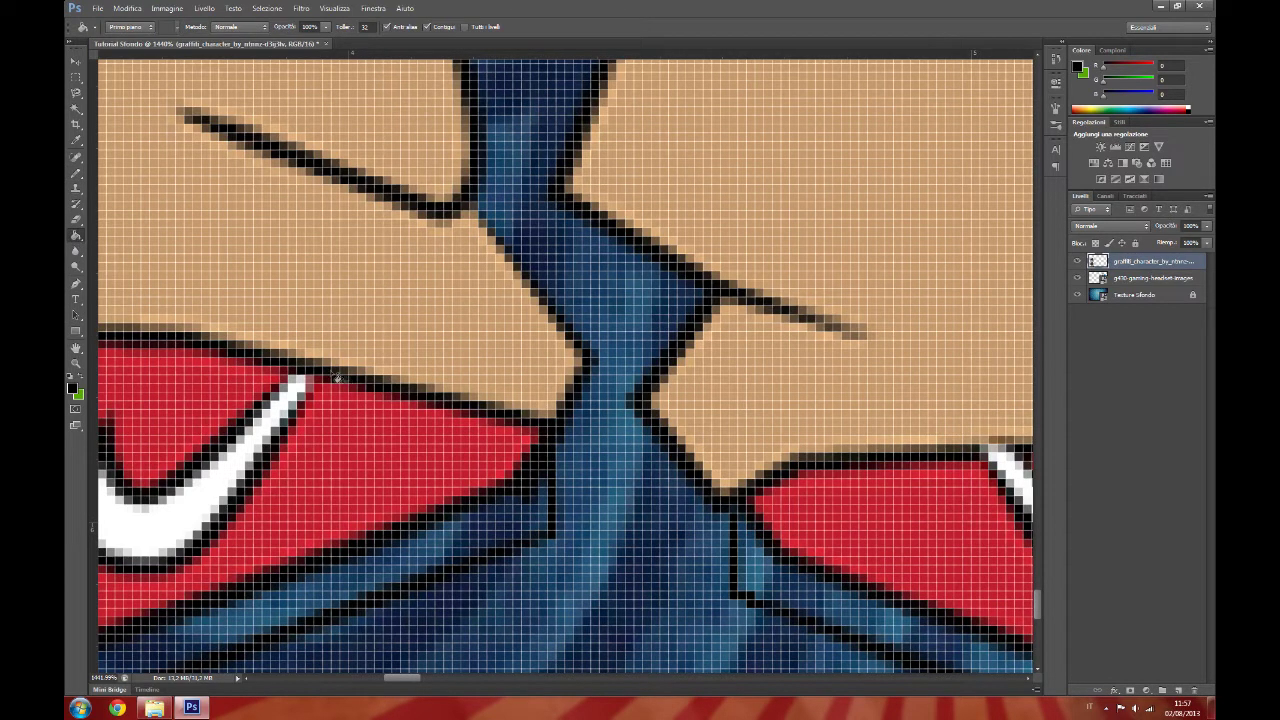
click(463, 541)
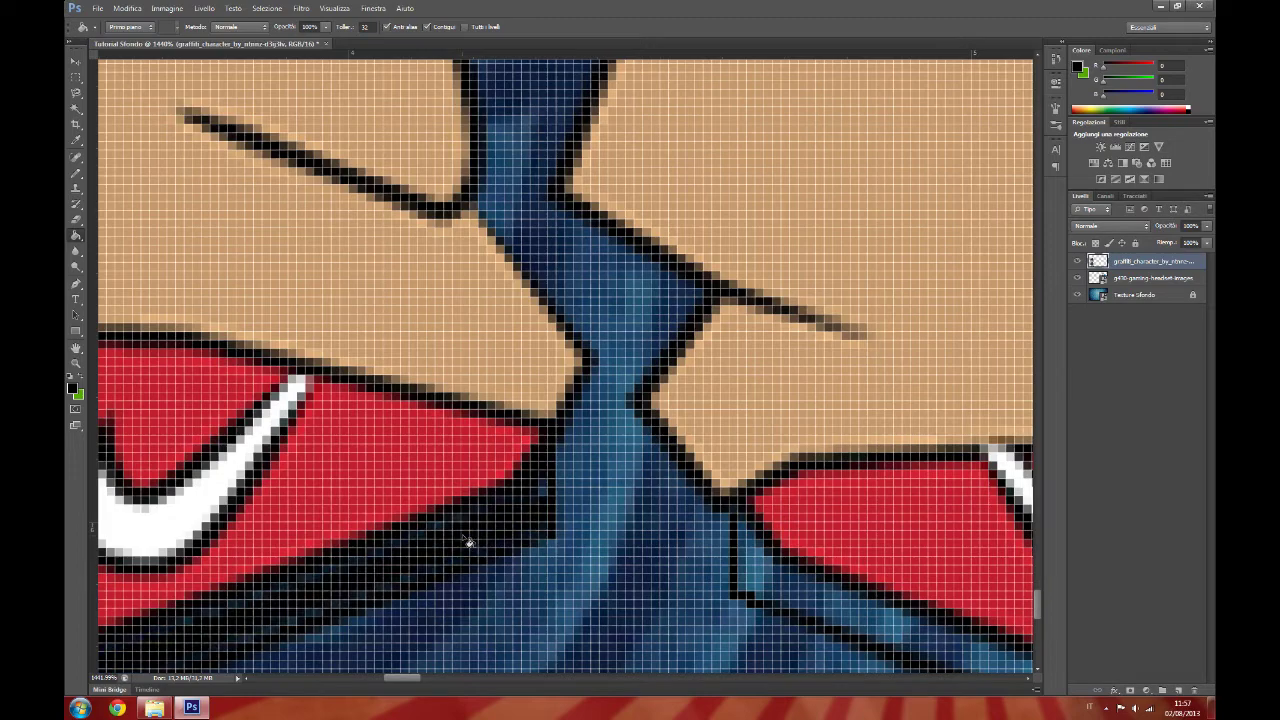
click(830, 606)
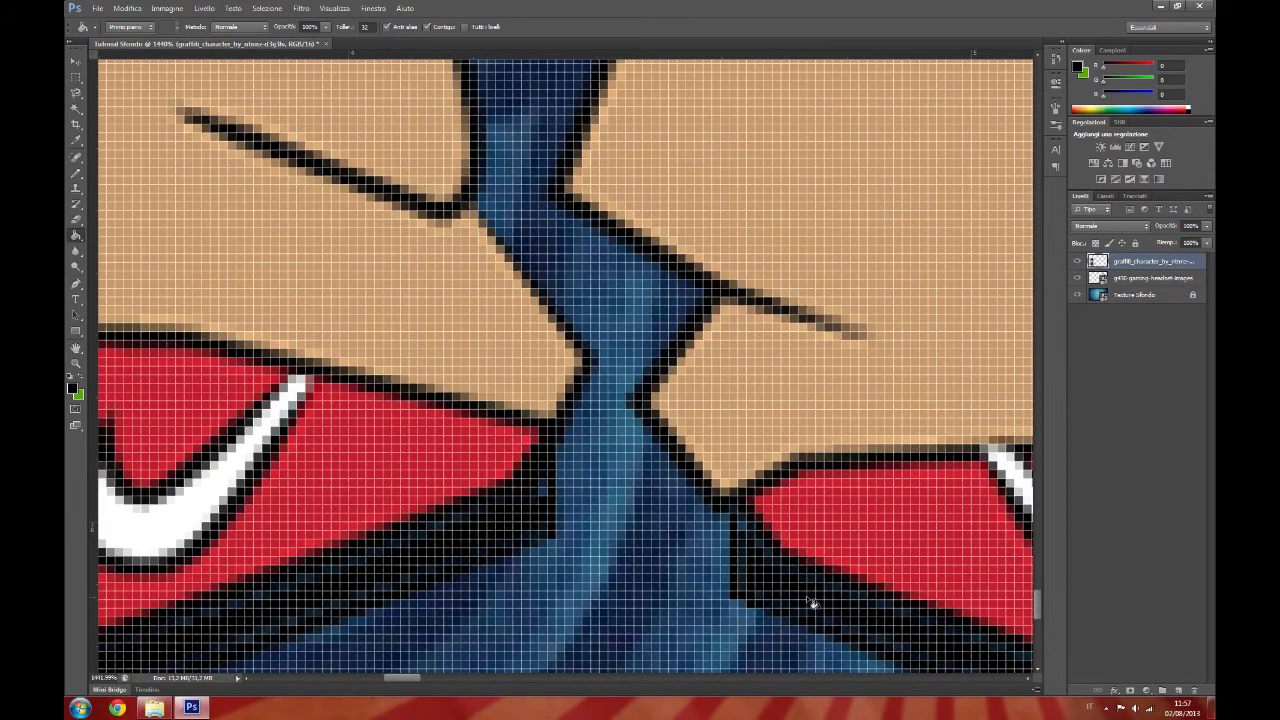
scroll(812, 607, down, 5)
scroll(812, 607, down, 5)
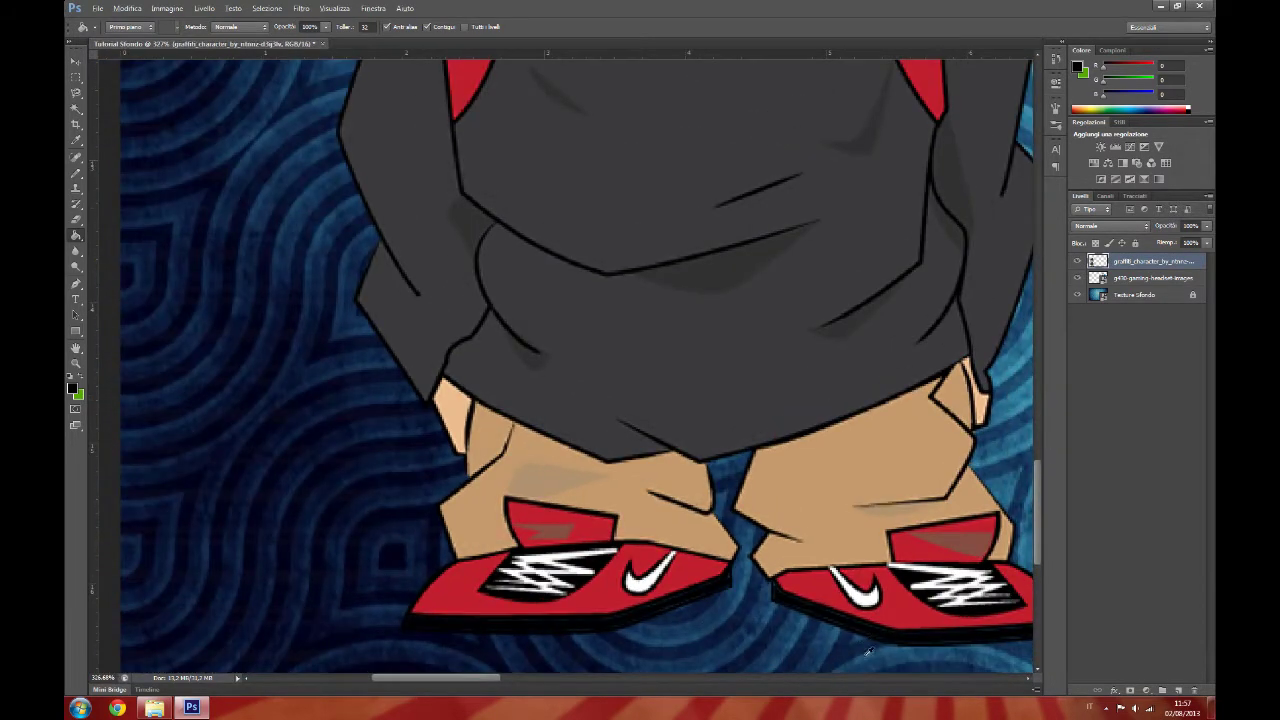
scroll(912, 645, down, 3)
scroll(815, 630, up, 2)
scroll(722, 622, up, 2)
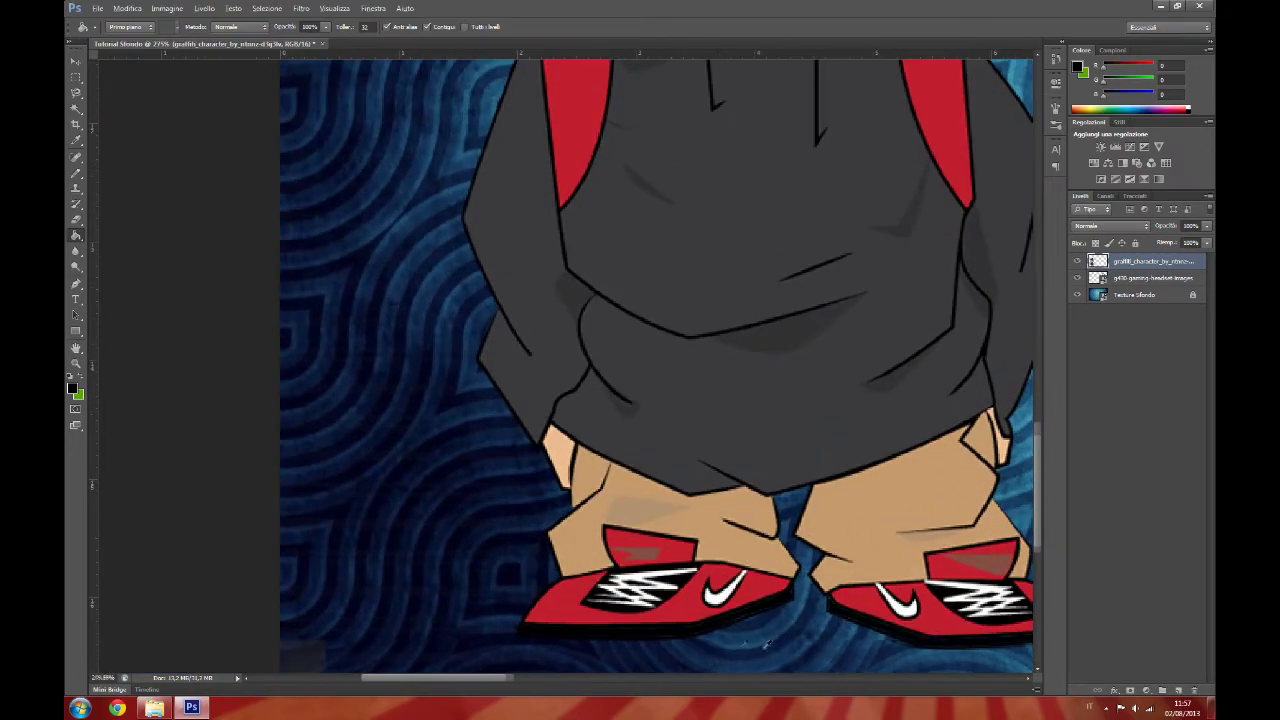
scroll(722, 622, up, 2)
scroll(730, 622, up, 2)
scroll(740, 622, up, 2)
scroll(785, 622, up, 2)
scroll(785, 622, up, 2)
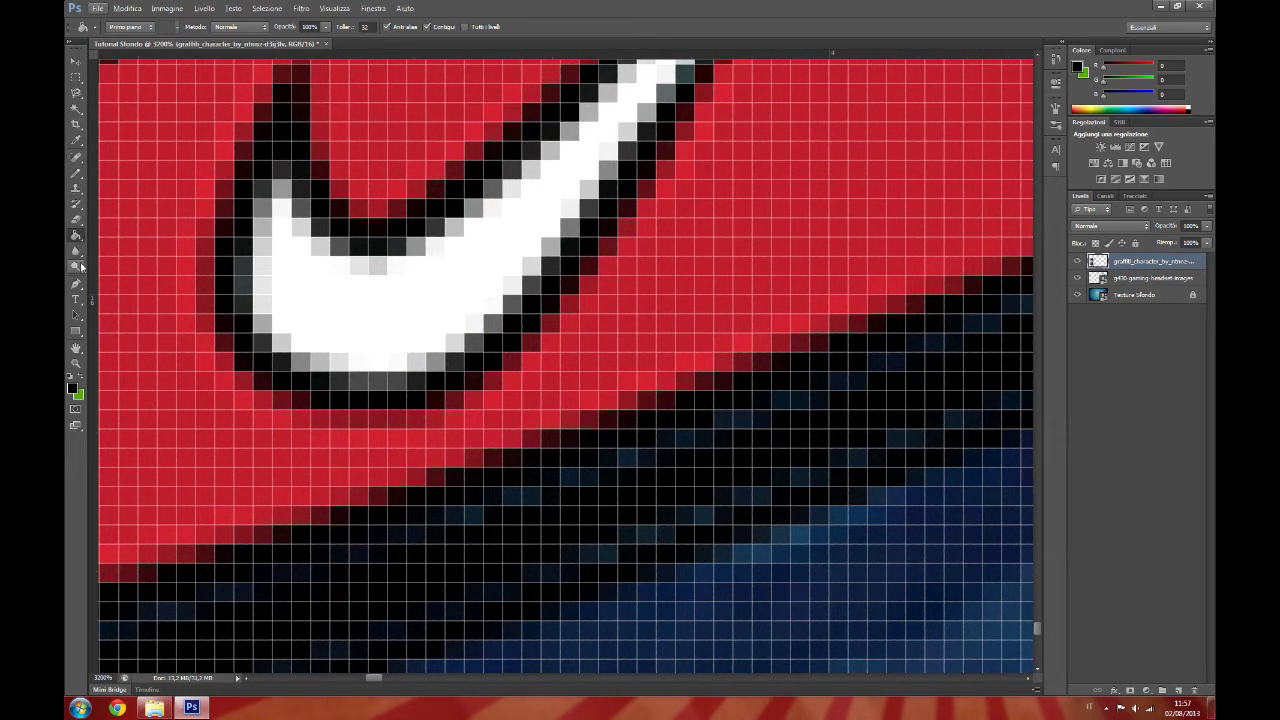
Set a 1 px brush and paint the leftover blue pixels in the shoe's black band black.
click(76, 177)
click(127, 172)
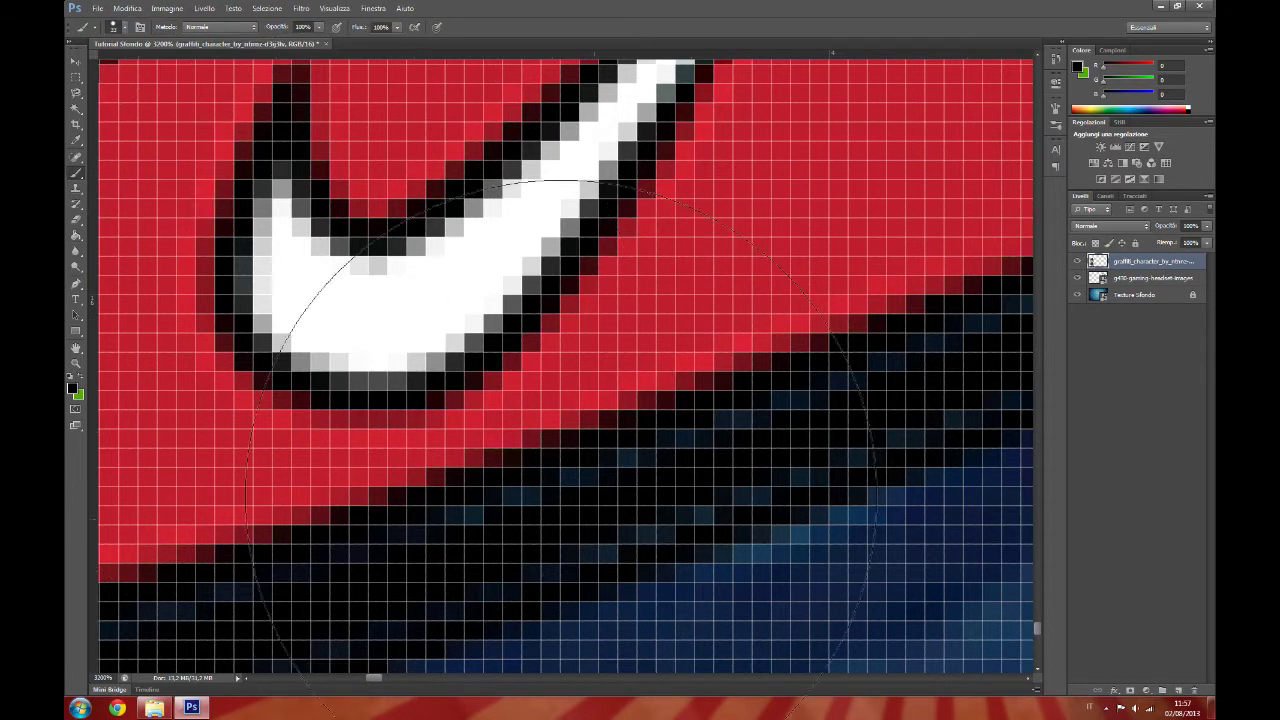
click(125, 27)
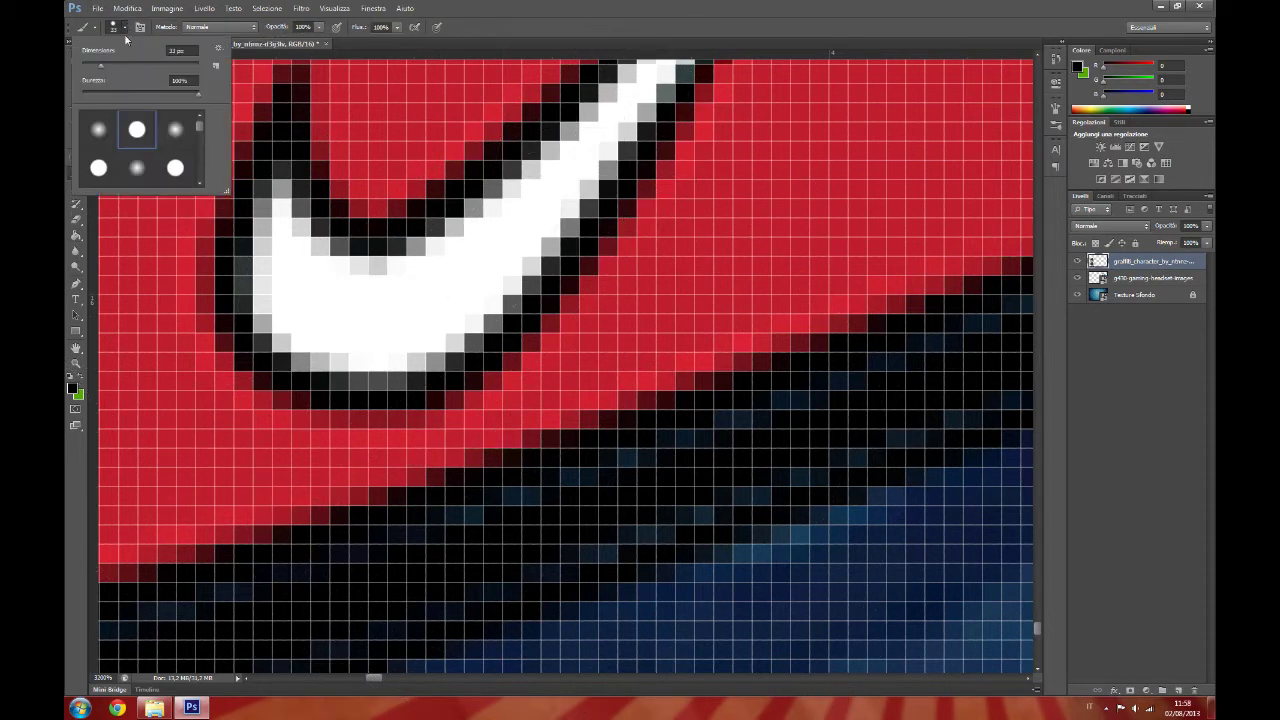
drag(102, 68, 78, 68)
key(Return)
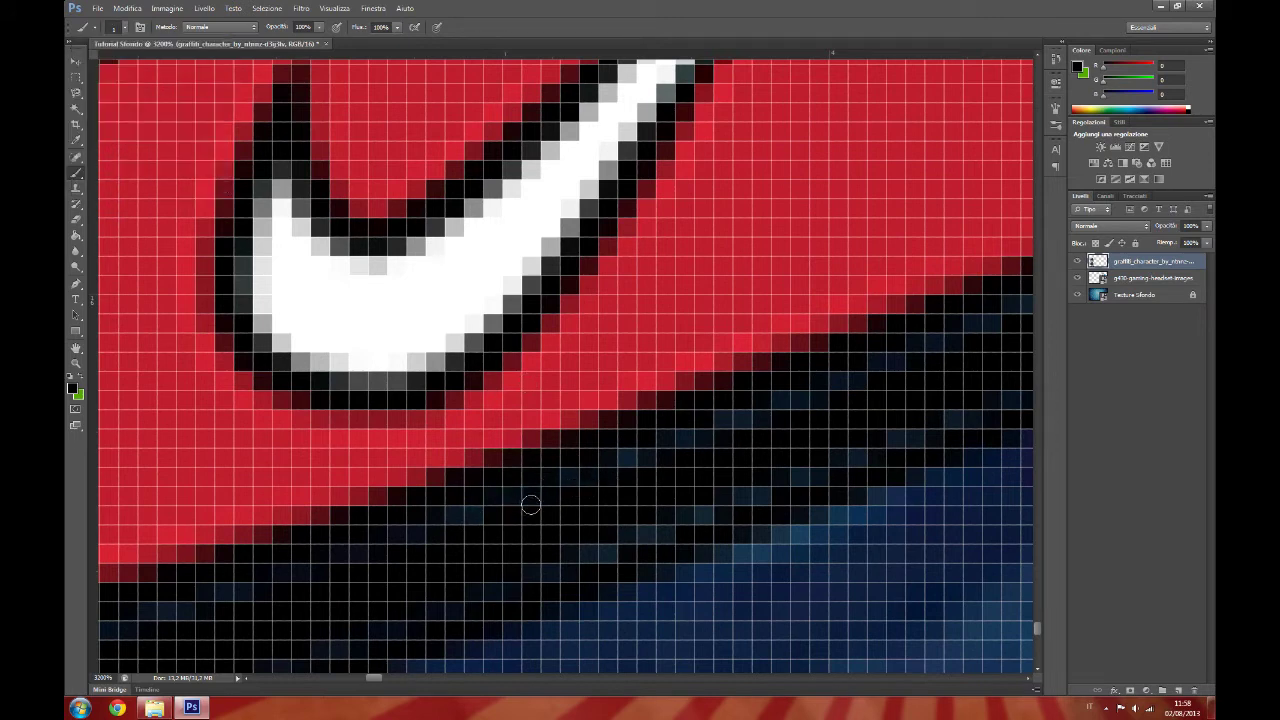
mouse_move(666, 452)
mouse_down()
mouse_move(654, 466)
mouse_move(865, 397)
mouse_move(428, 608)
mouse_up()
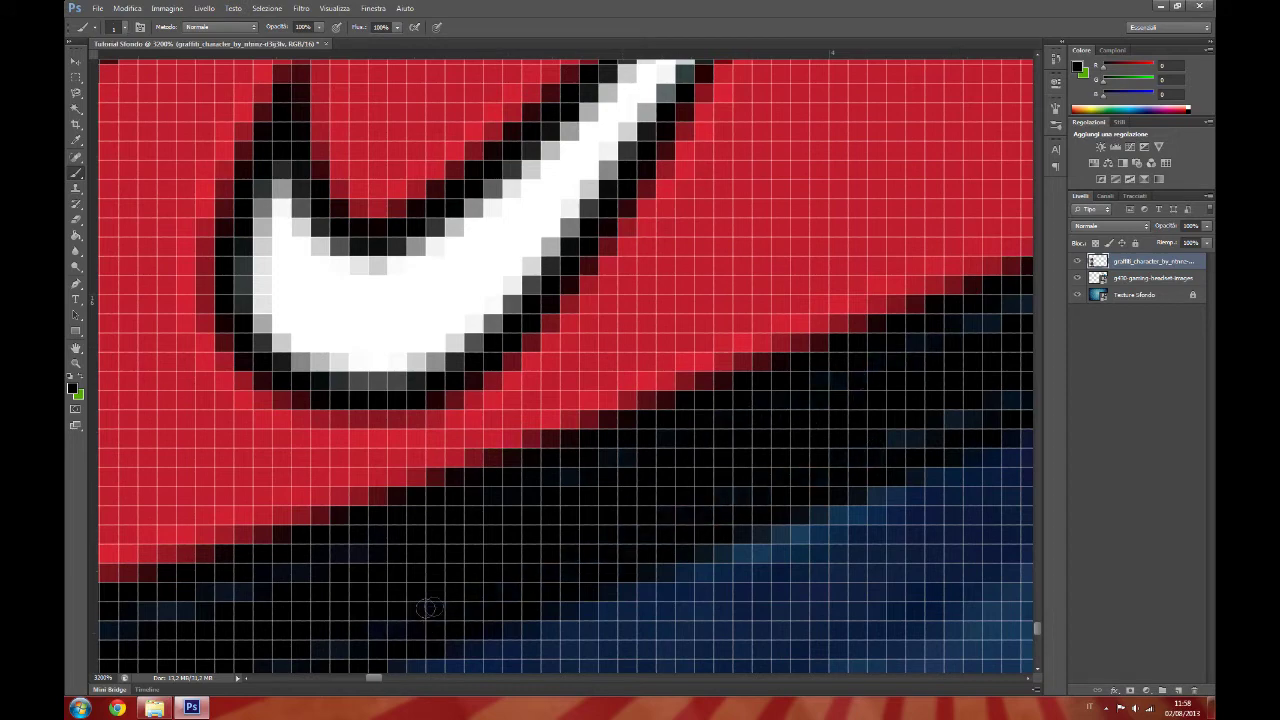
Pan across the shoe and zoom in closely on the sneaker's swoosh logo.
scroll(425, 590, down, 2)
scroll(405, 585, left, 5)
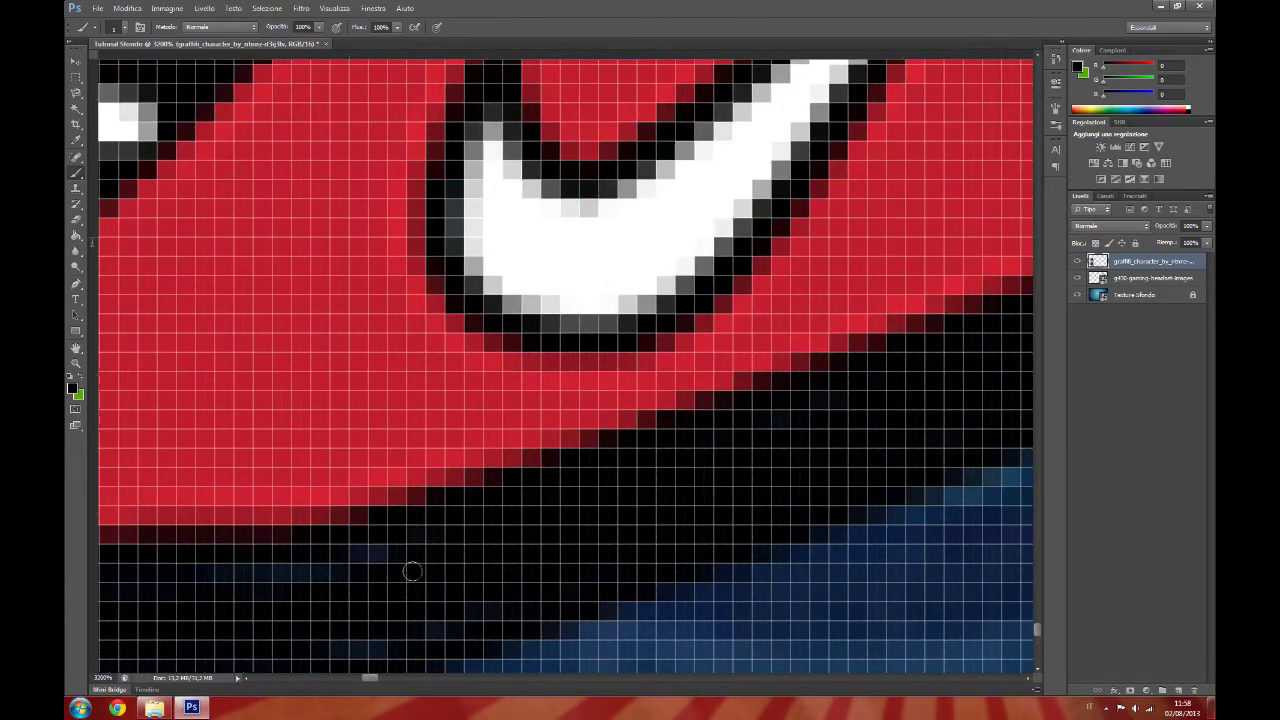
scroll(405, 585, down, 1)
scroll(400, 600, left, 10)
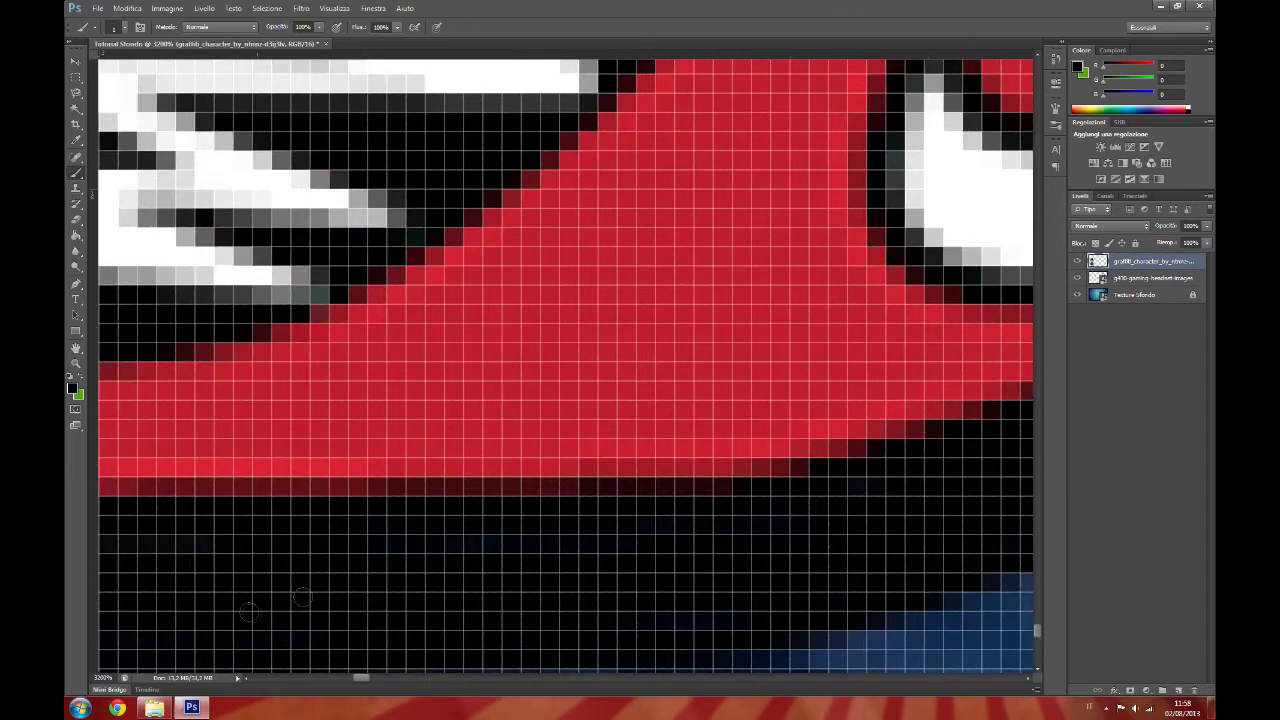
scroll(360, 620, down, 1)
scroll(330, 590, left, 8)
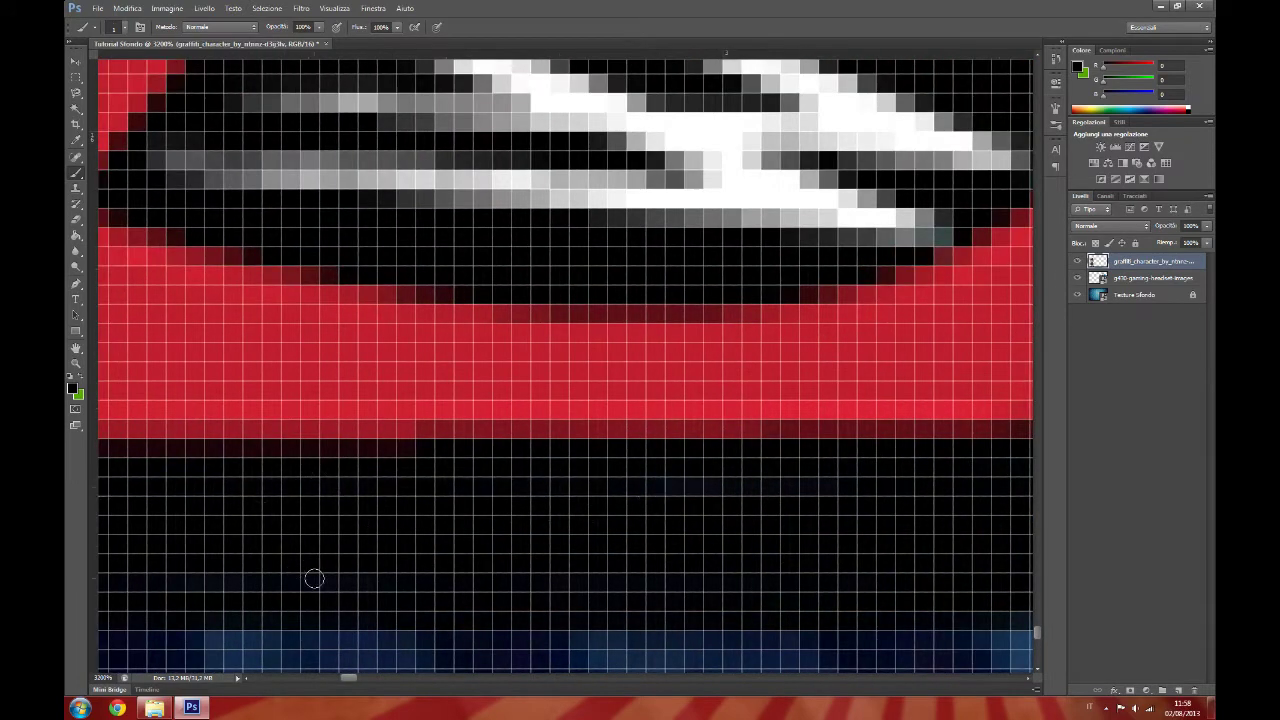
scroll(313, 577, down, 1)
scroll(313, 577, left, 8)
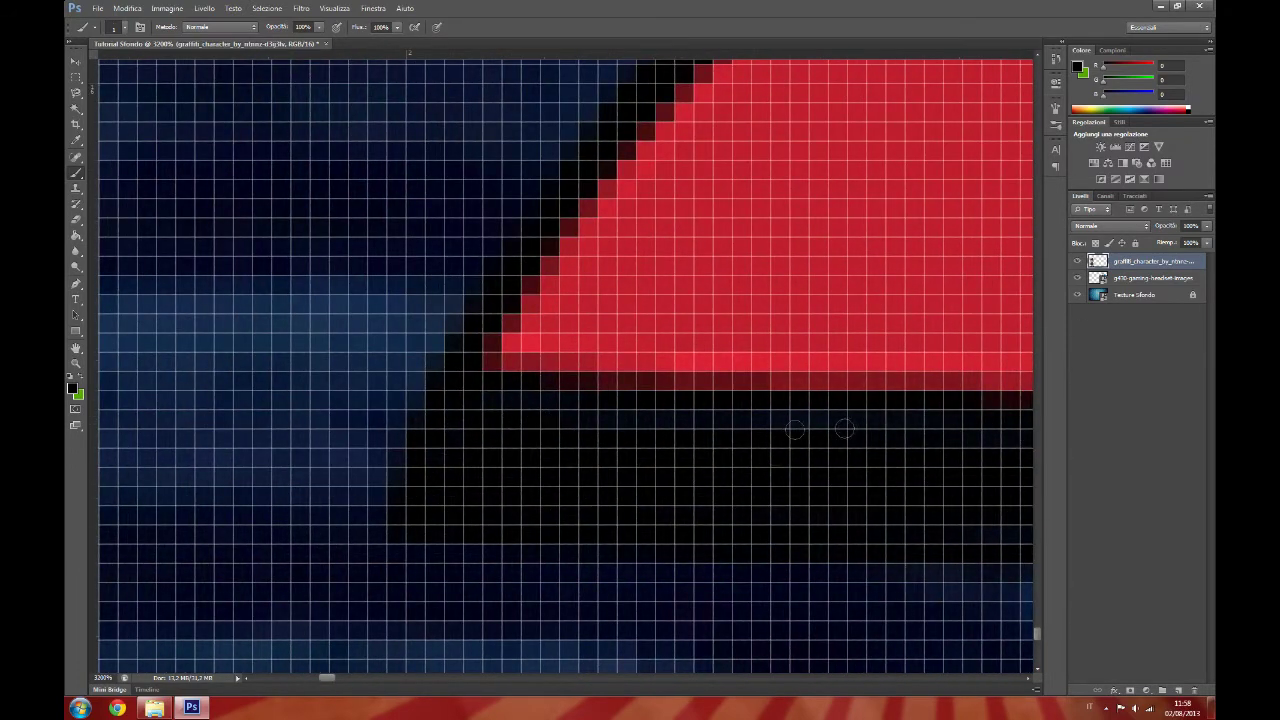
drag(614, 463, 950, 437)
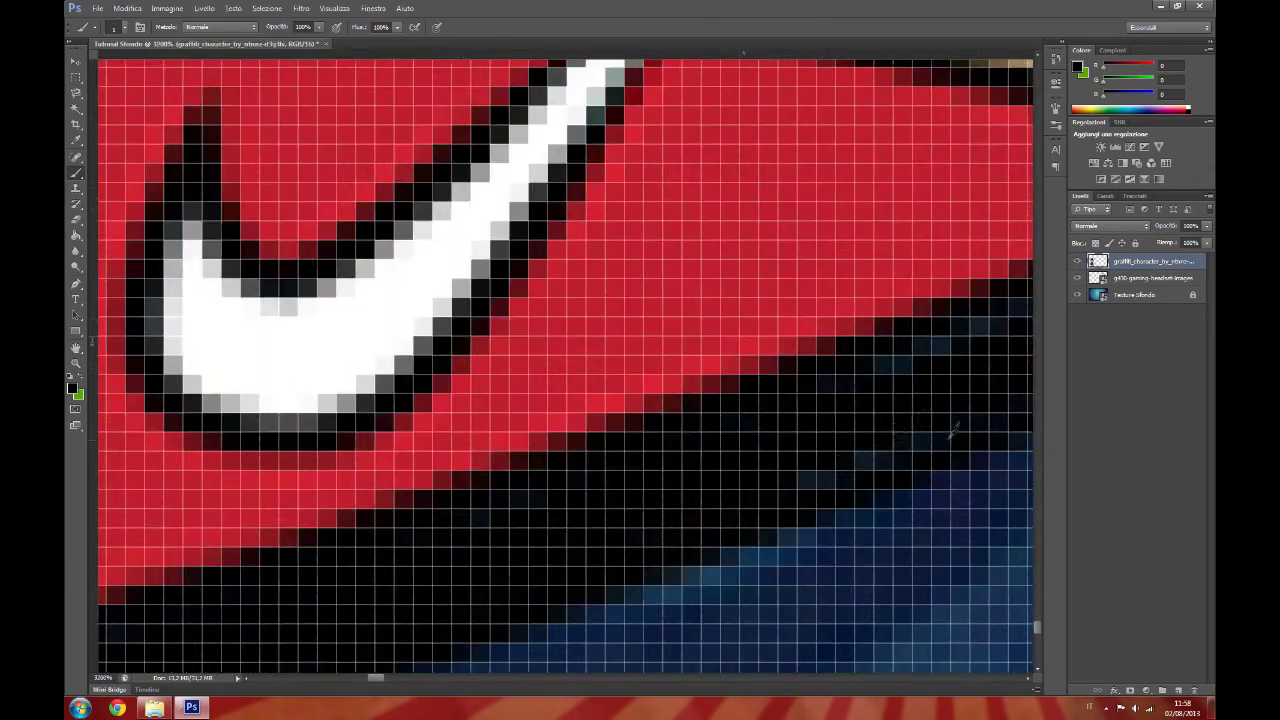
Zoom out to about 113% so the whole graffiti character is visible.
scroll(950, 340, down, 1)
scroll(900, 330, right, 6)
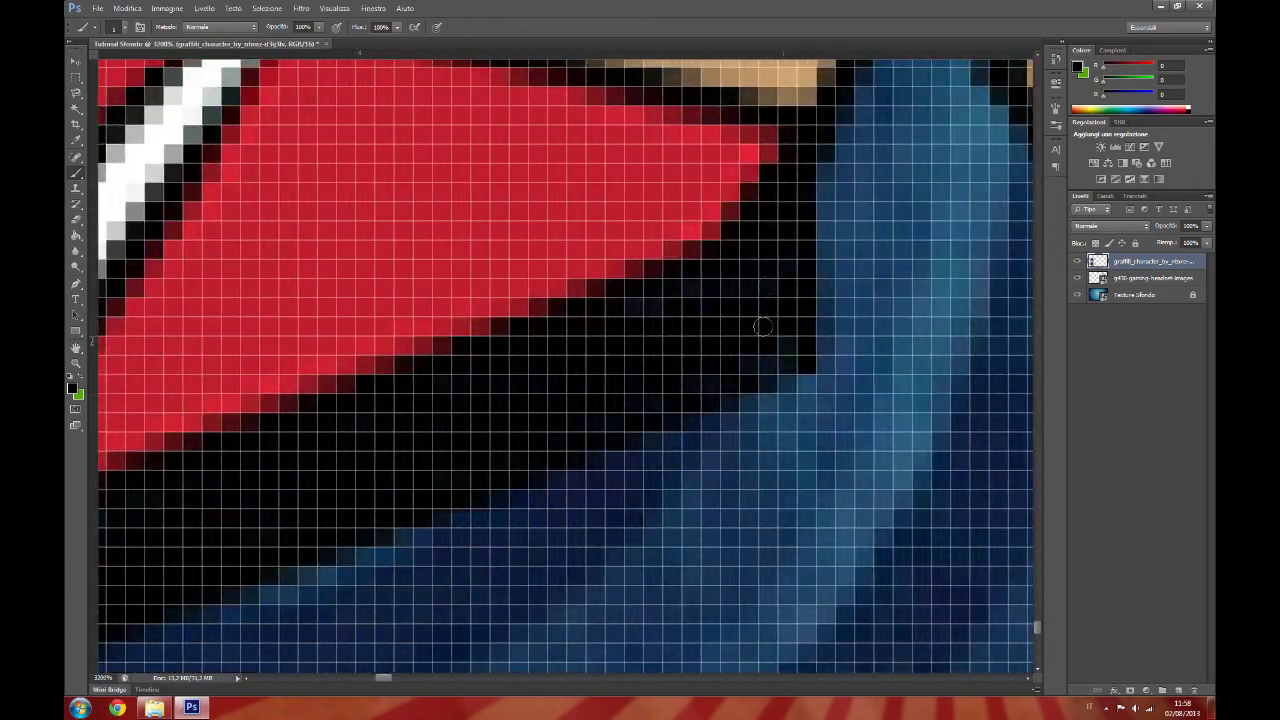
scroll(700, 370, down, 8)
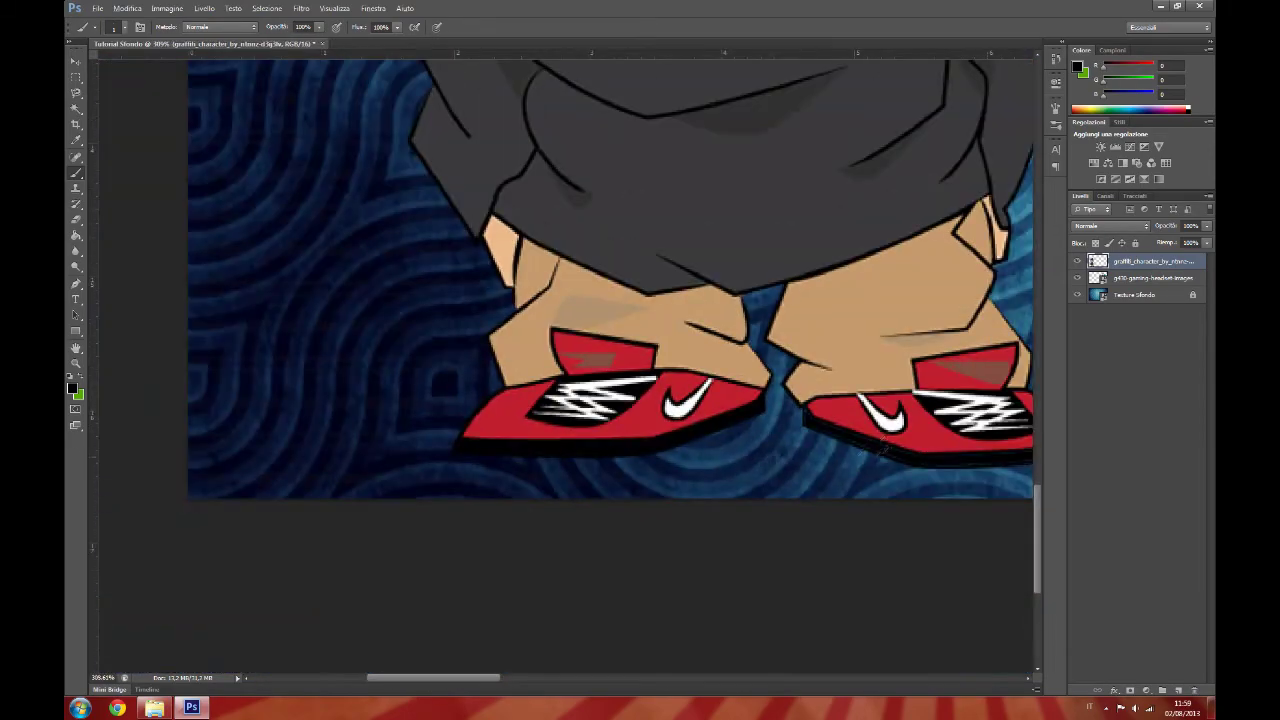
scroll(797, 390, up, 8)
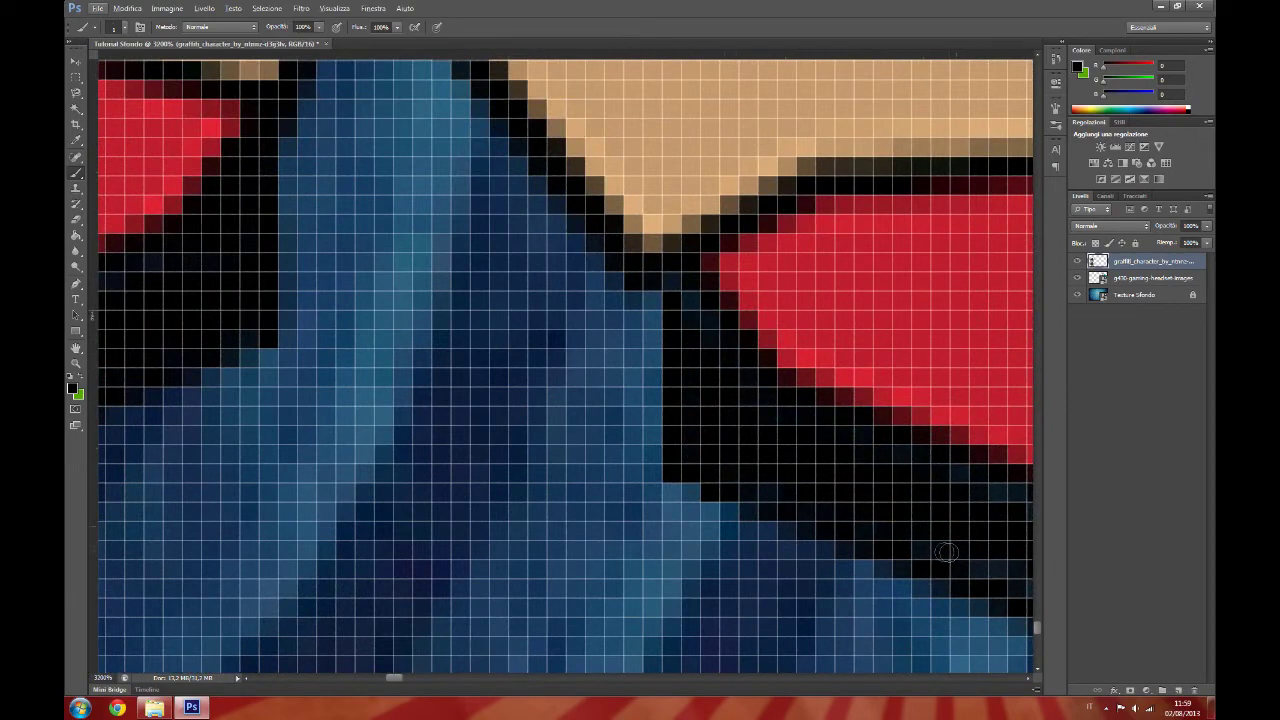
scroll(596, 497, right, 4)
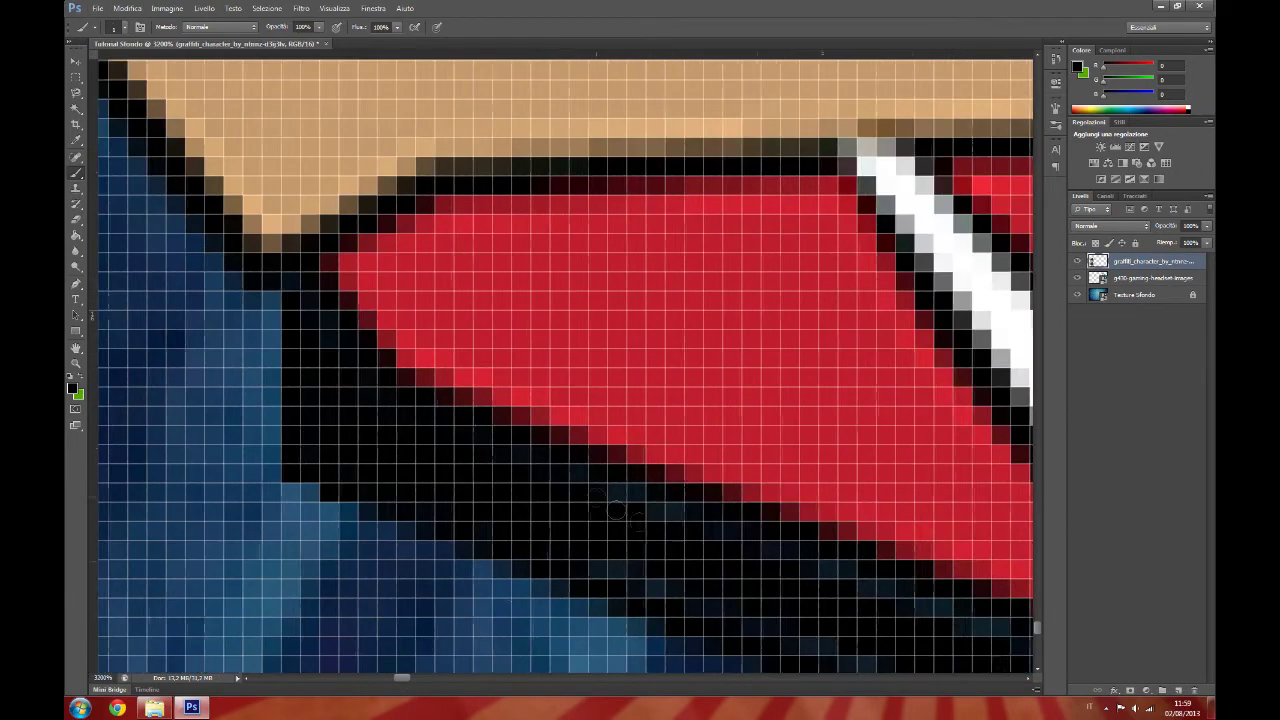
scroll(830, 590, down, 1)
scroll(800, 580, down, 1)
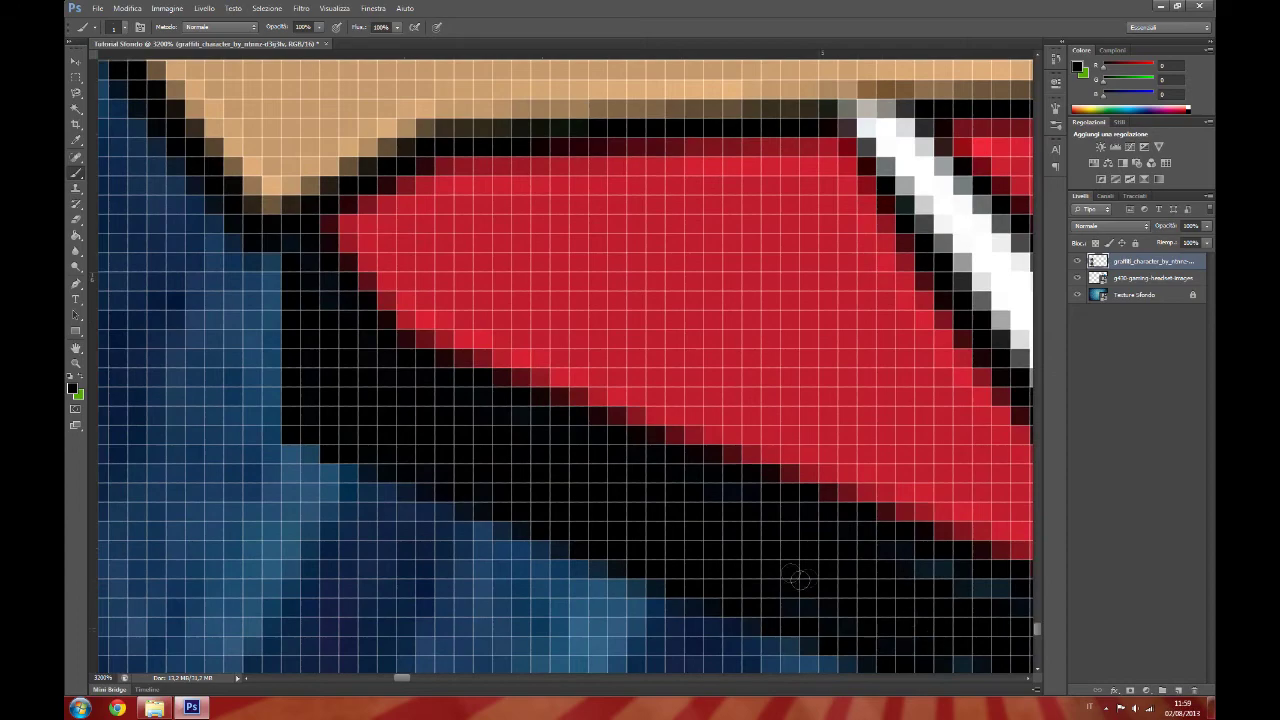
scroll(800, 590, right, 3)
scroll(800, 610, down, 3)
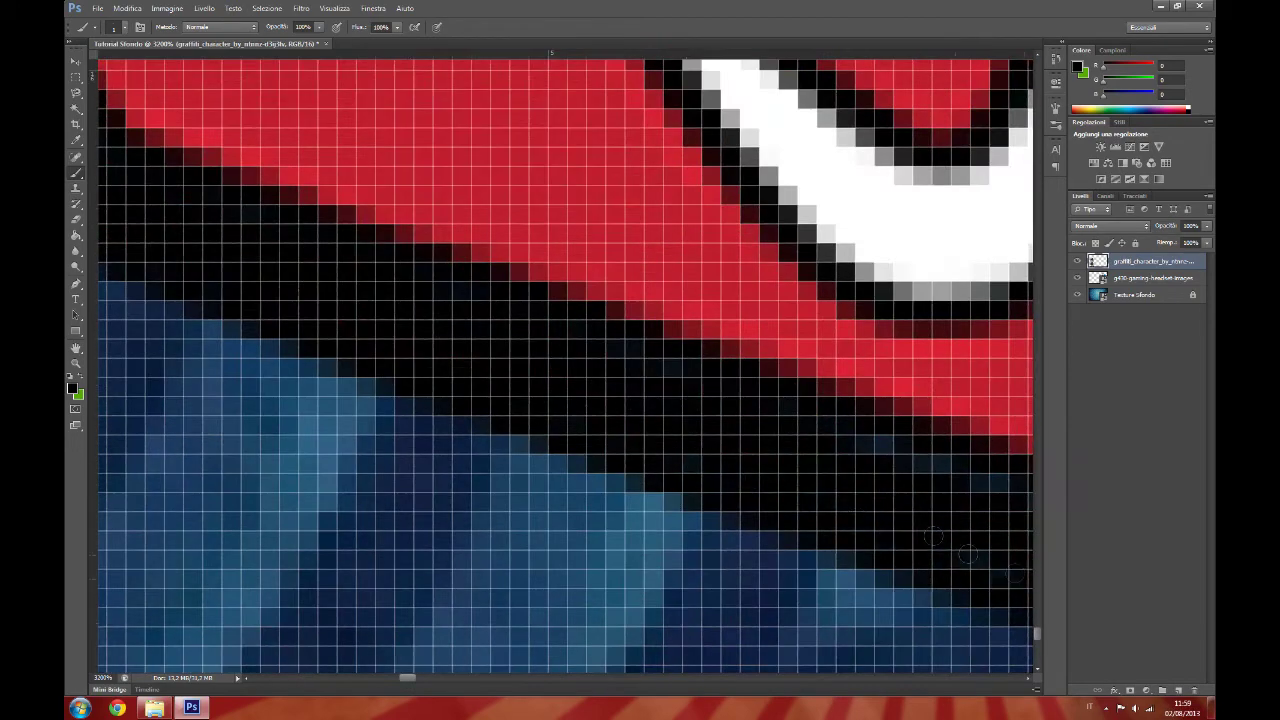
scroll(967, 553, right, 5)
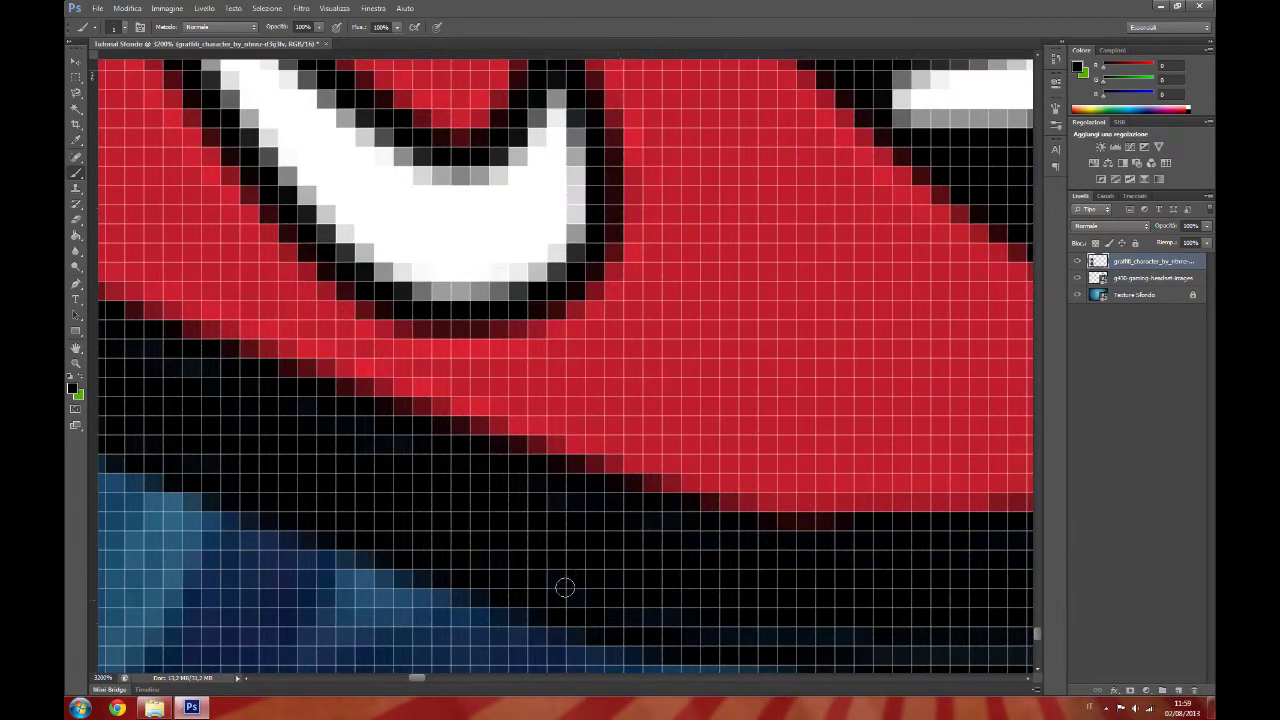
scroll(780, 620, right, 5)
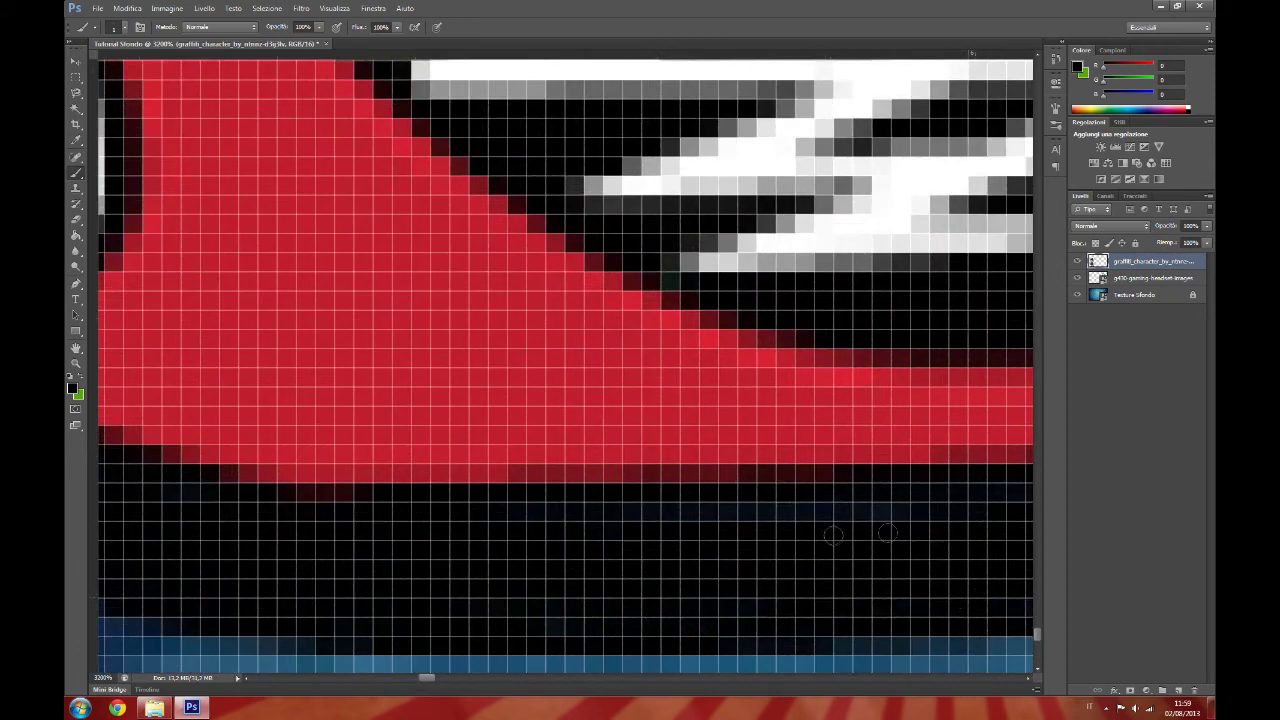
scroll(760, 510, right, 5)
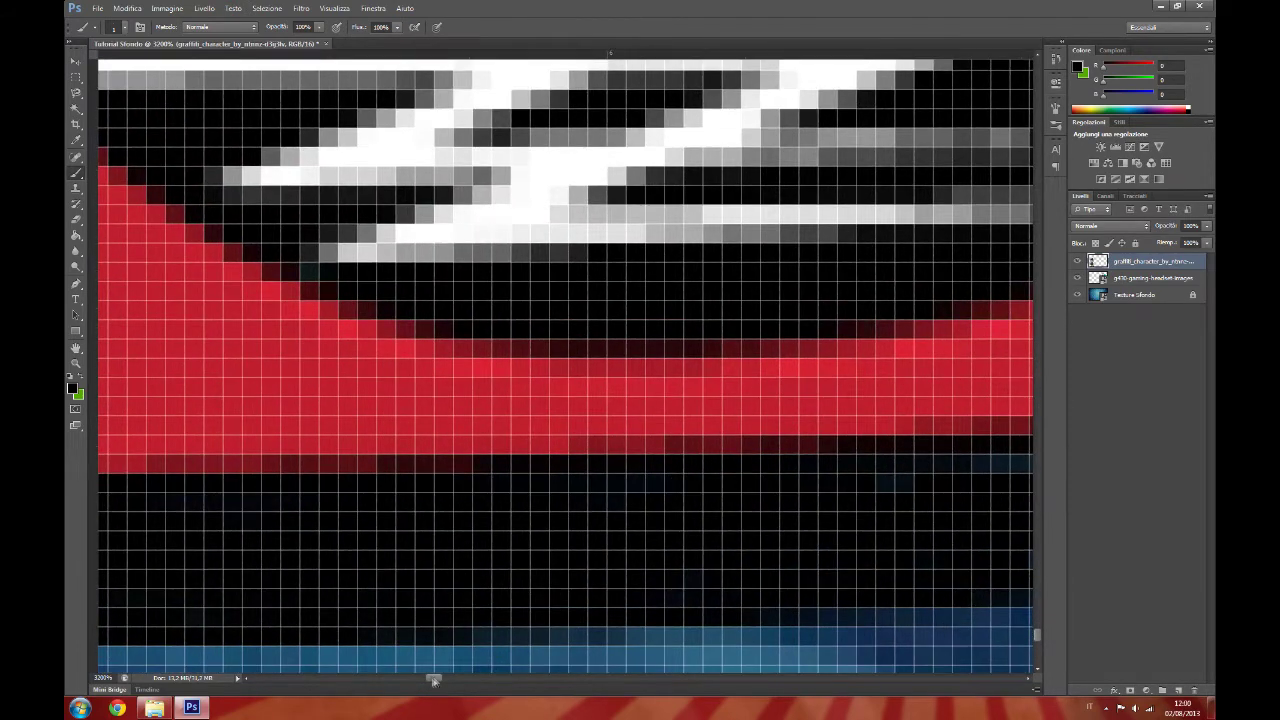
scroll(434, 681, right, 5)
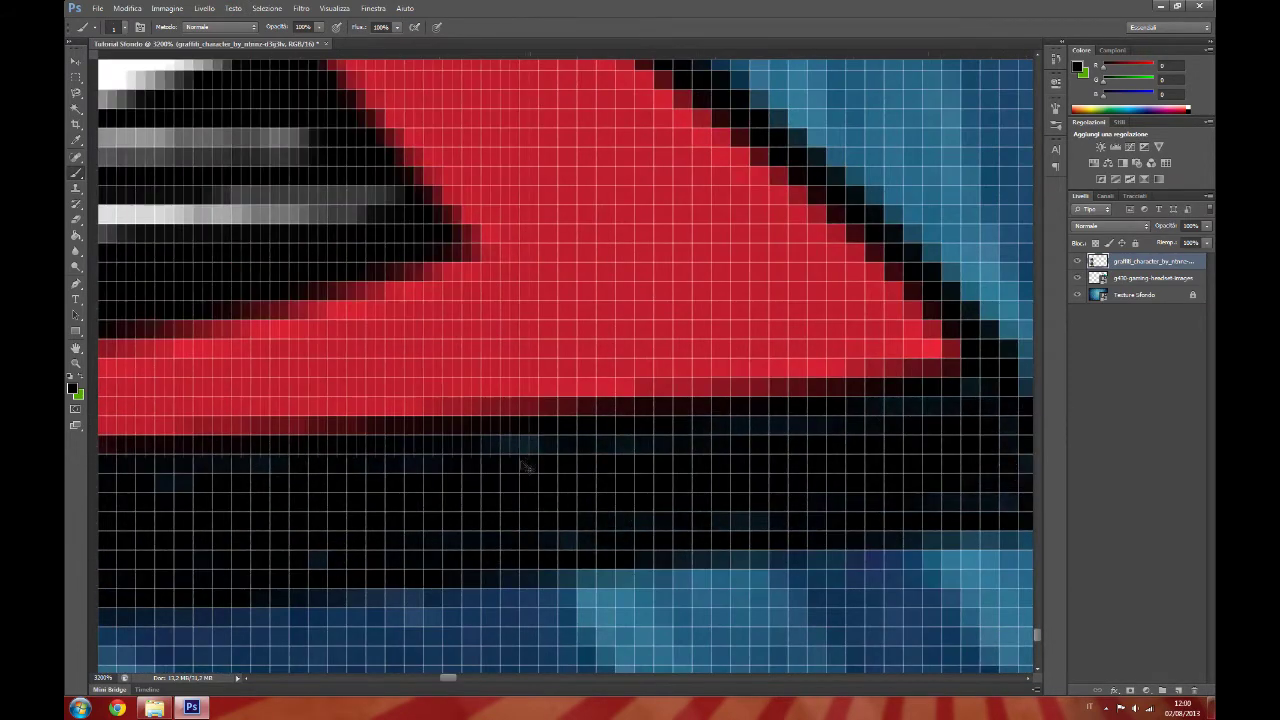
scroll(525, 465, right, 1)
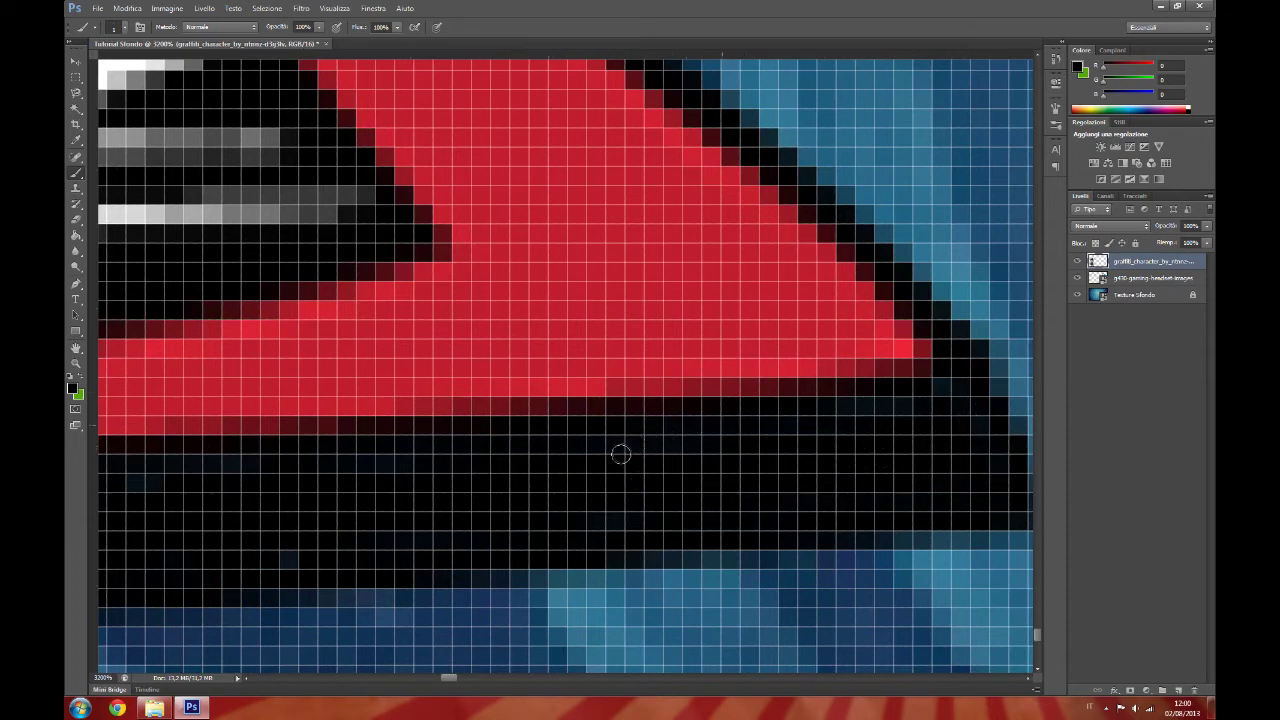
scroll(420, 475, down, 3)
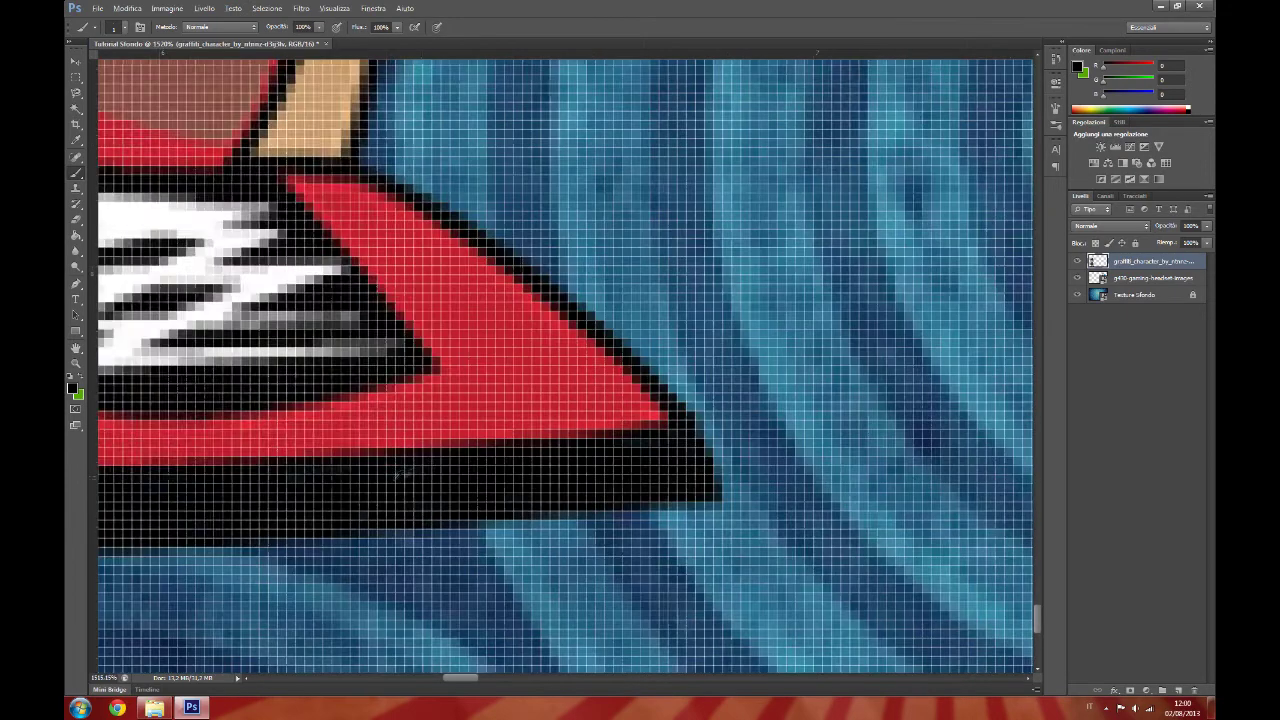
scroll(400, 475, down, 3)
scroll(447, 510, down, 3)
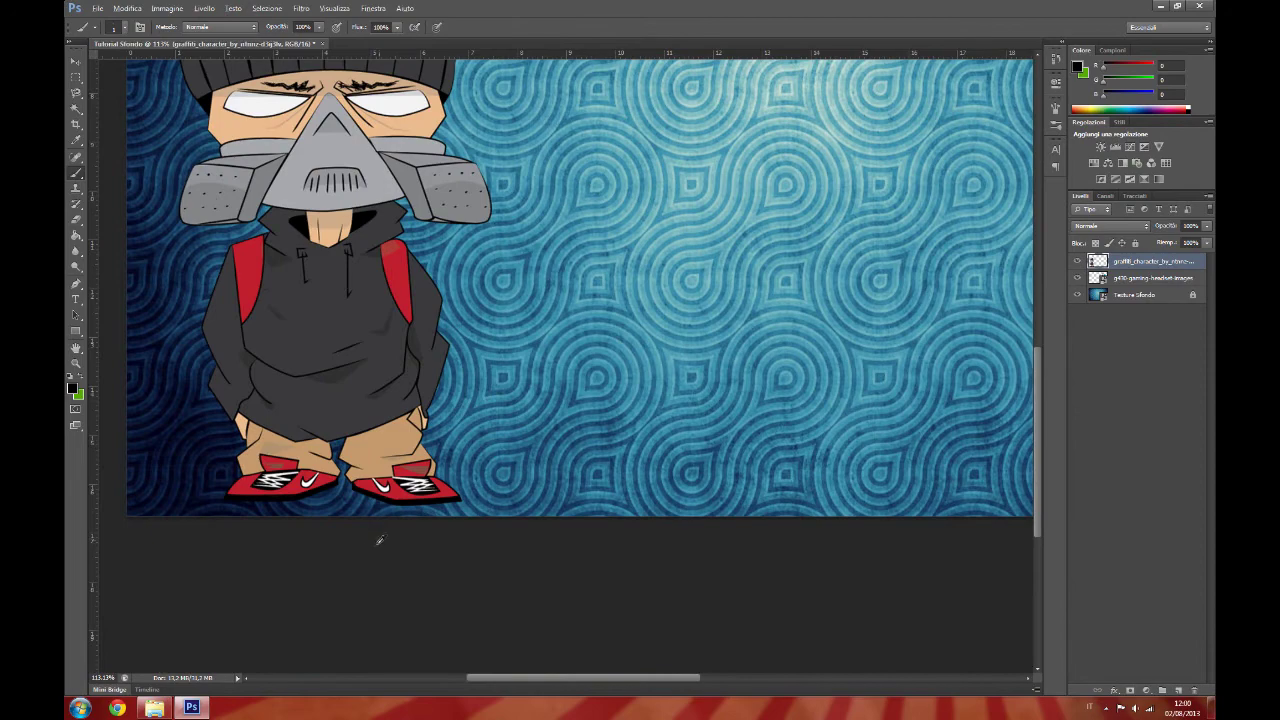
Enlarge the black brush's size in the Brush preset picker.
scroll(377, 535, down, 5)
scroll(145, 660, up, 3)
scroll(150, 610, down, 1)
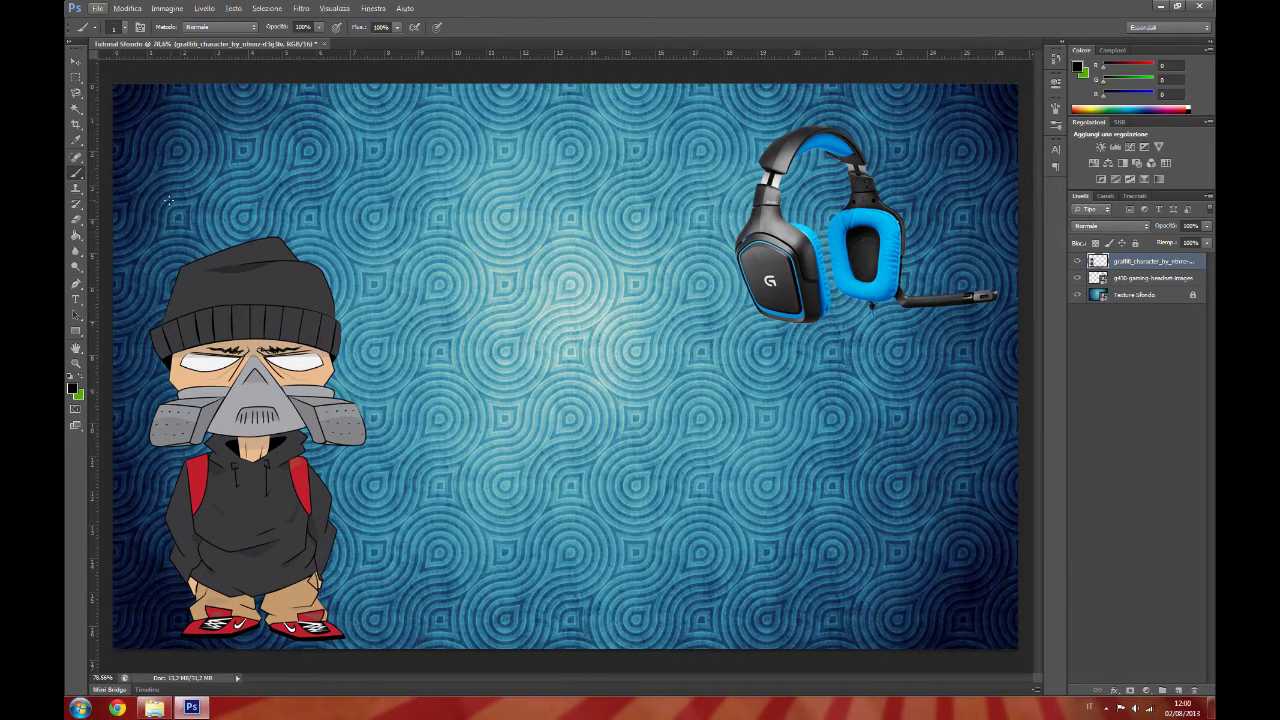
click(123, 28)
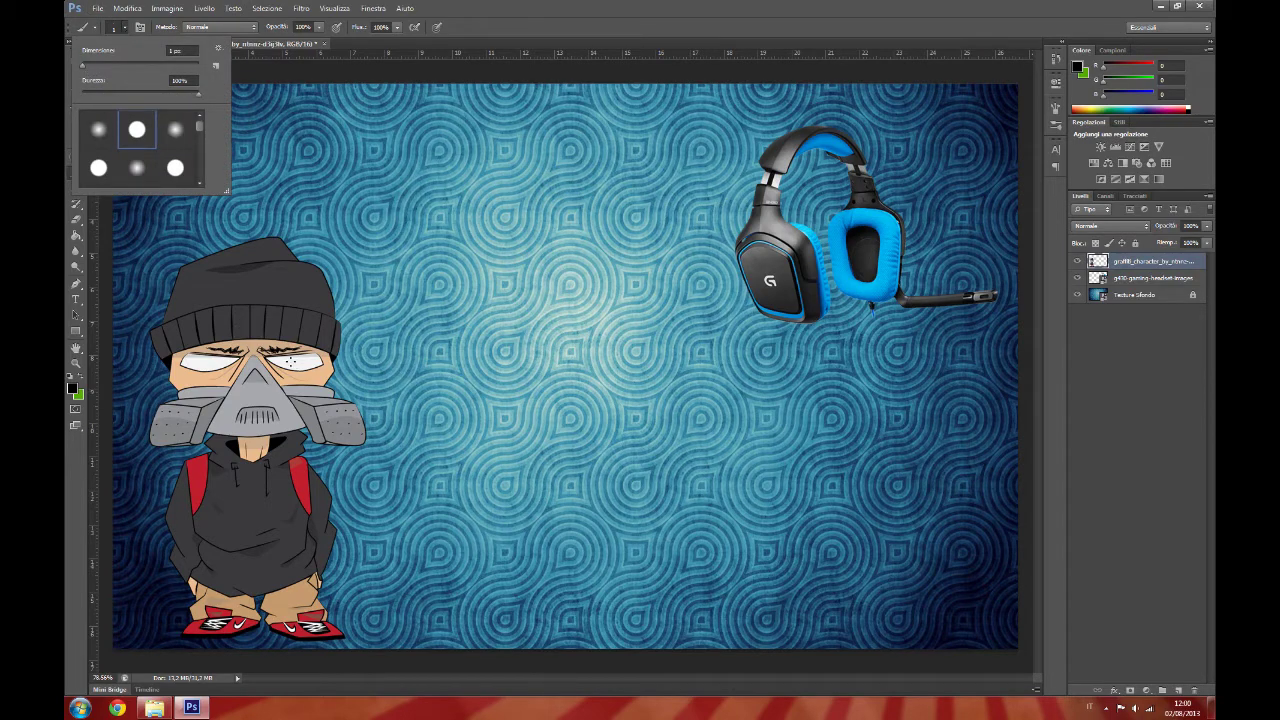
drag(83, 66, 100, 72)
click(127, 30)
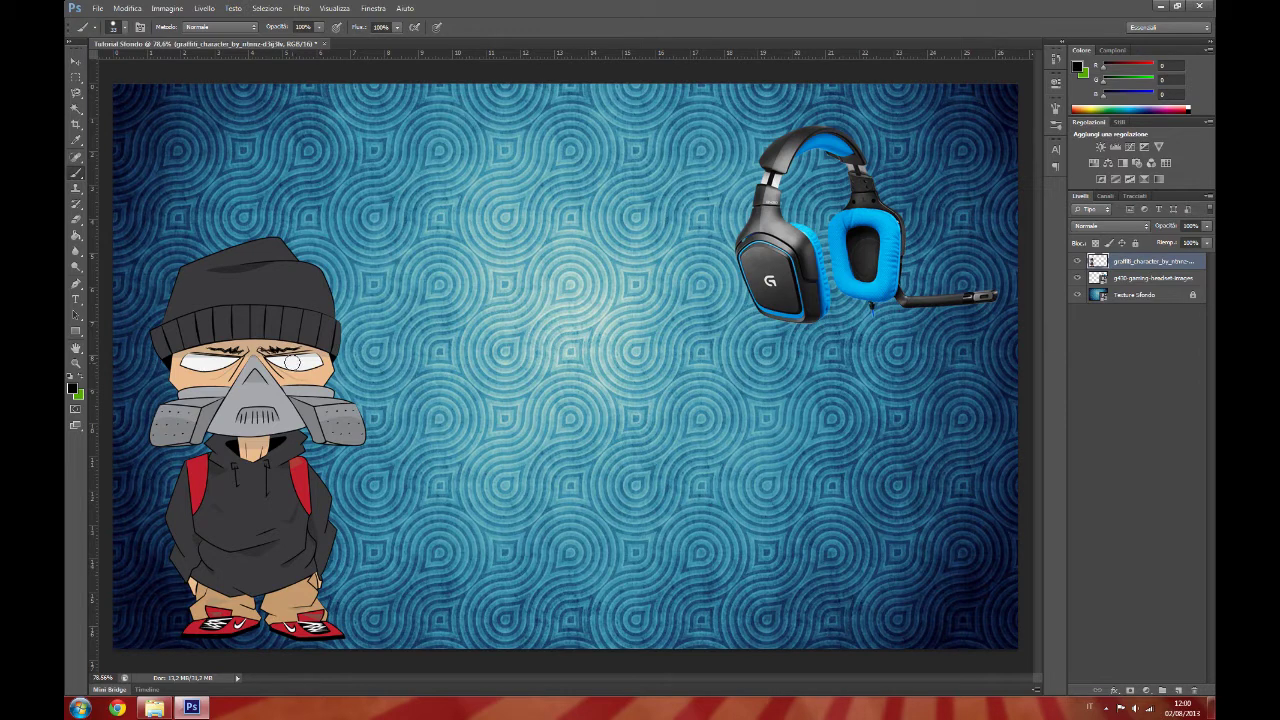
Paint round black pupils in the character's right and left eyes, redoing the left one twice.
click(292, 362)
click(211, 363)
key(ctrl+z)
click(210, 362)
key(ctrl+z)
click(213, 362)
Zoom out to about 60%, undo the last pupil stroke, and choose the Horizontal Type tool.
scroll(640, 367, down, 1)
scroll(632, 369, down, 1)
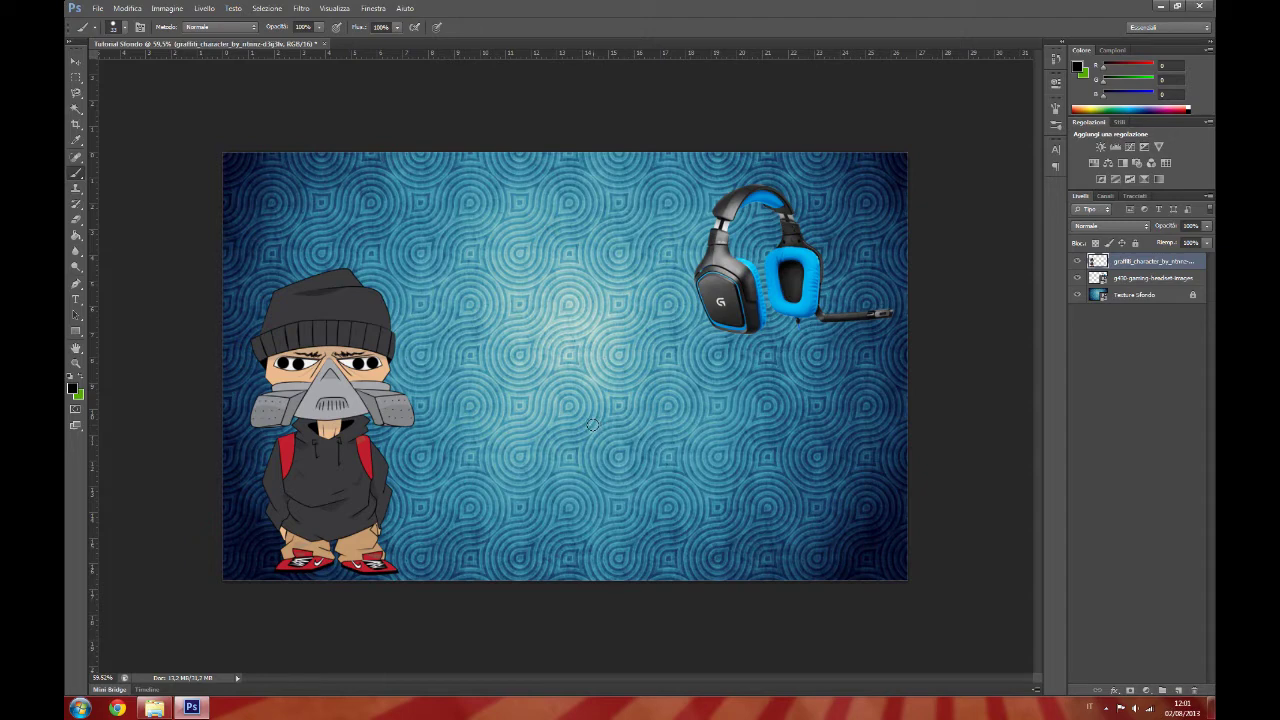
key(ctrl+z)
key(ctrl+z)
click(78, 301)
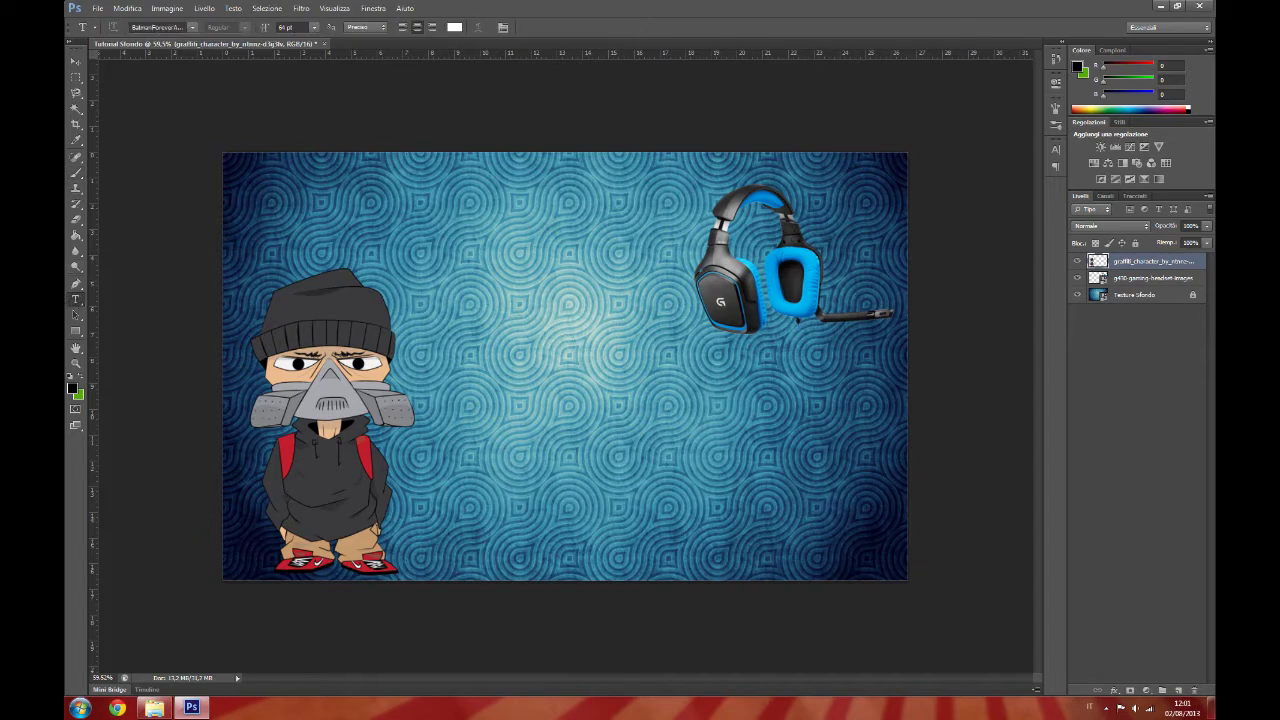
Type the title CAPOMATTEO, move it to the canvas centre, and commit the text layer.
click(322, 203)
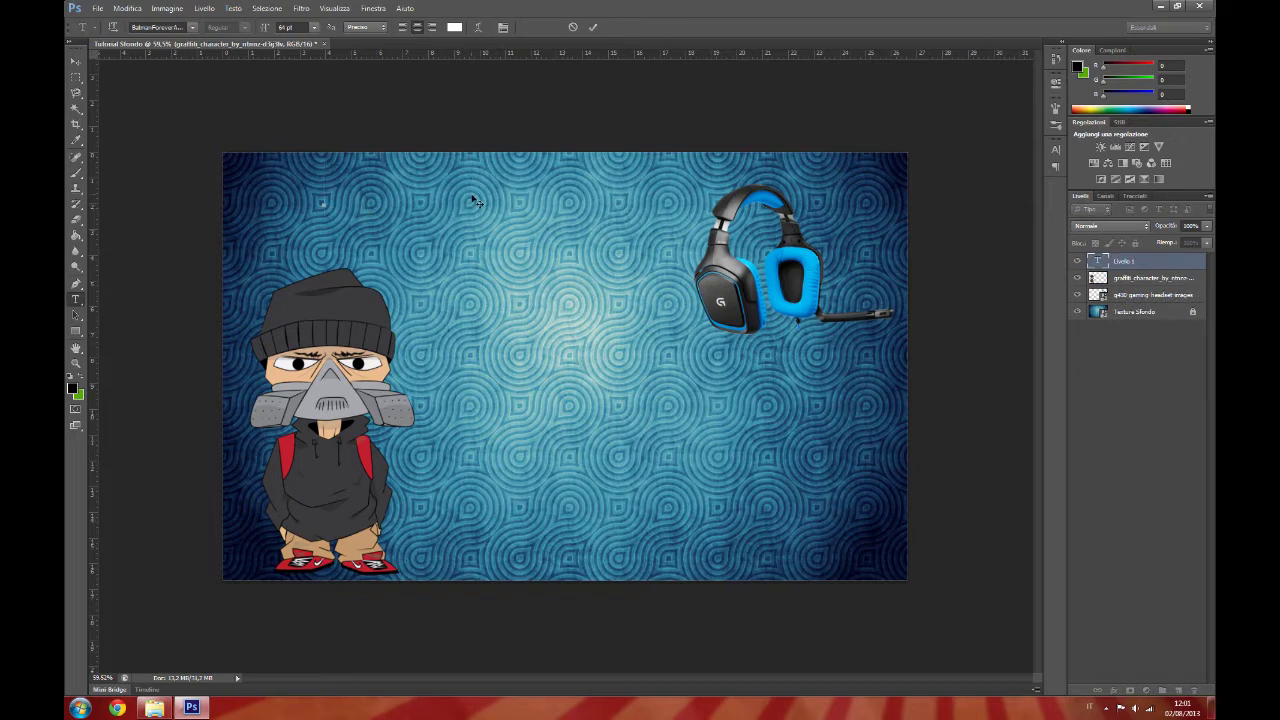
text(CA)
key(BackSpace)
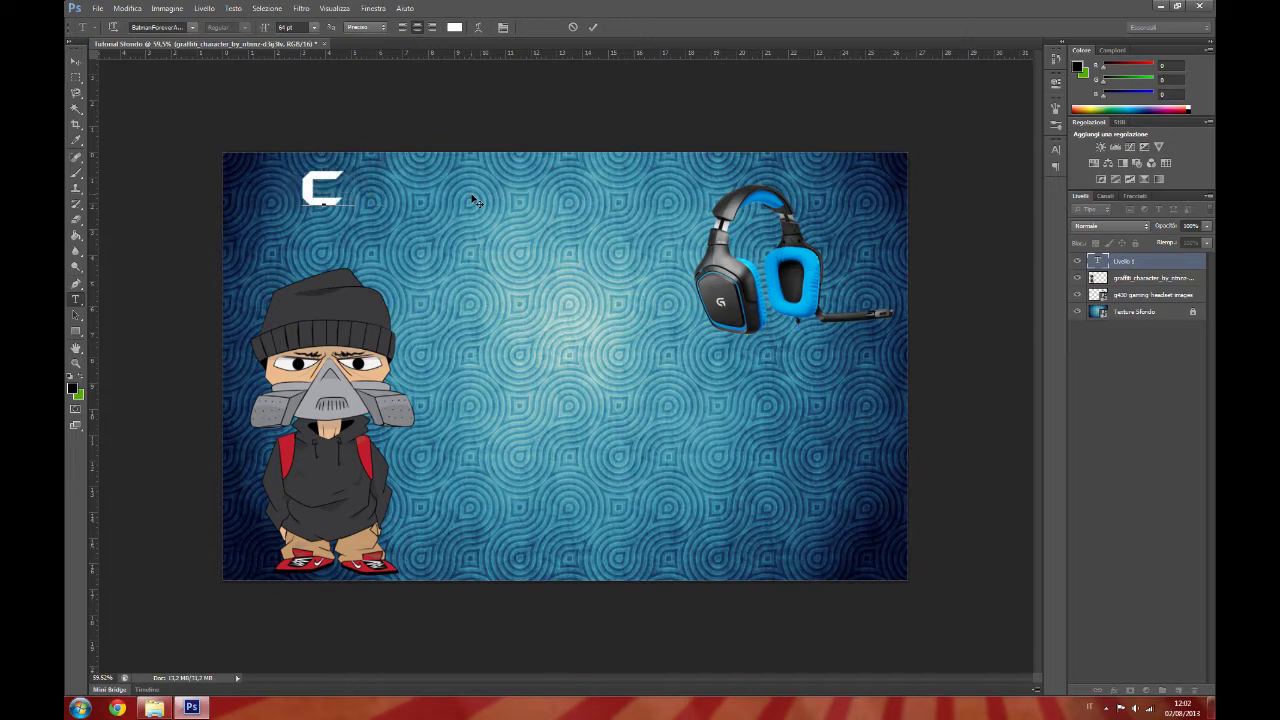
text(A)
key(BackSpace)
text(CAPOMAT)
text( TEO)
drag(491, 277, 691, 405)
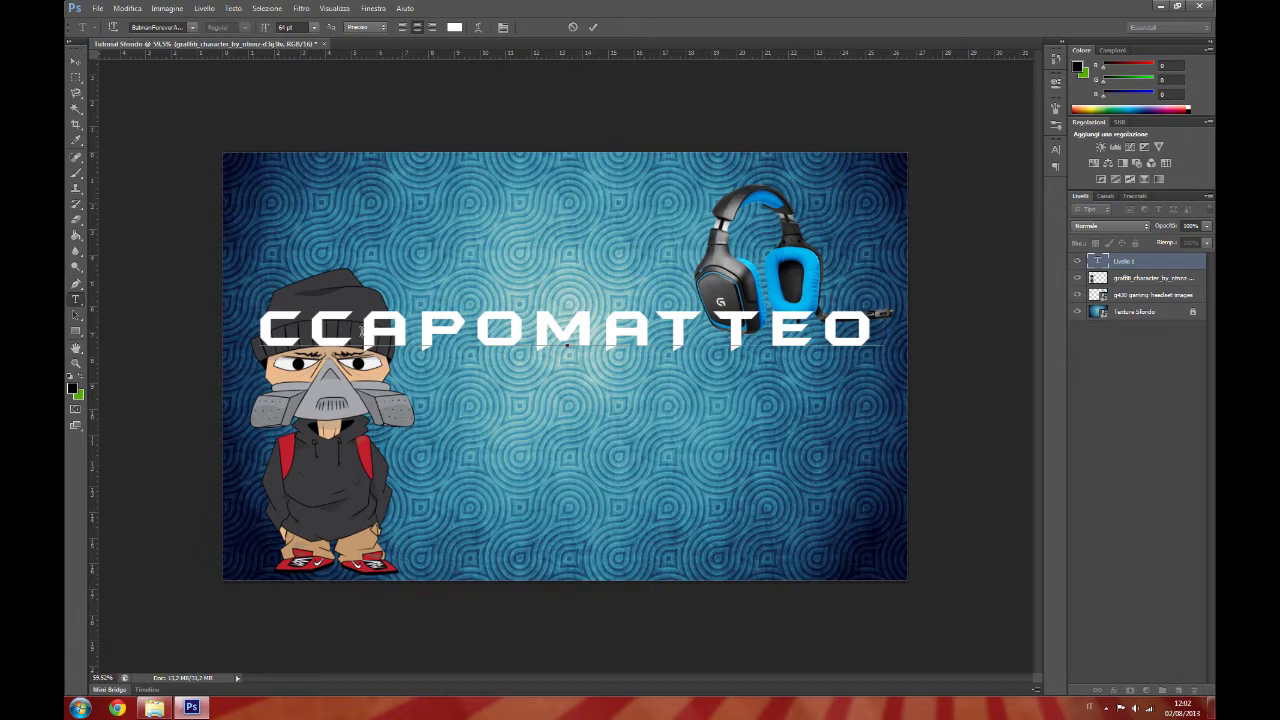
key(BackSpace)
click(1145, 405)
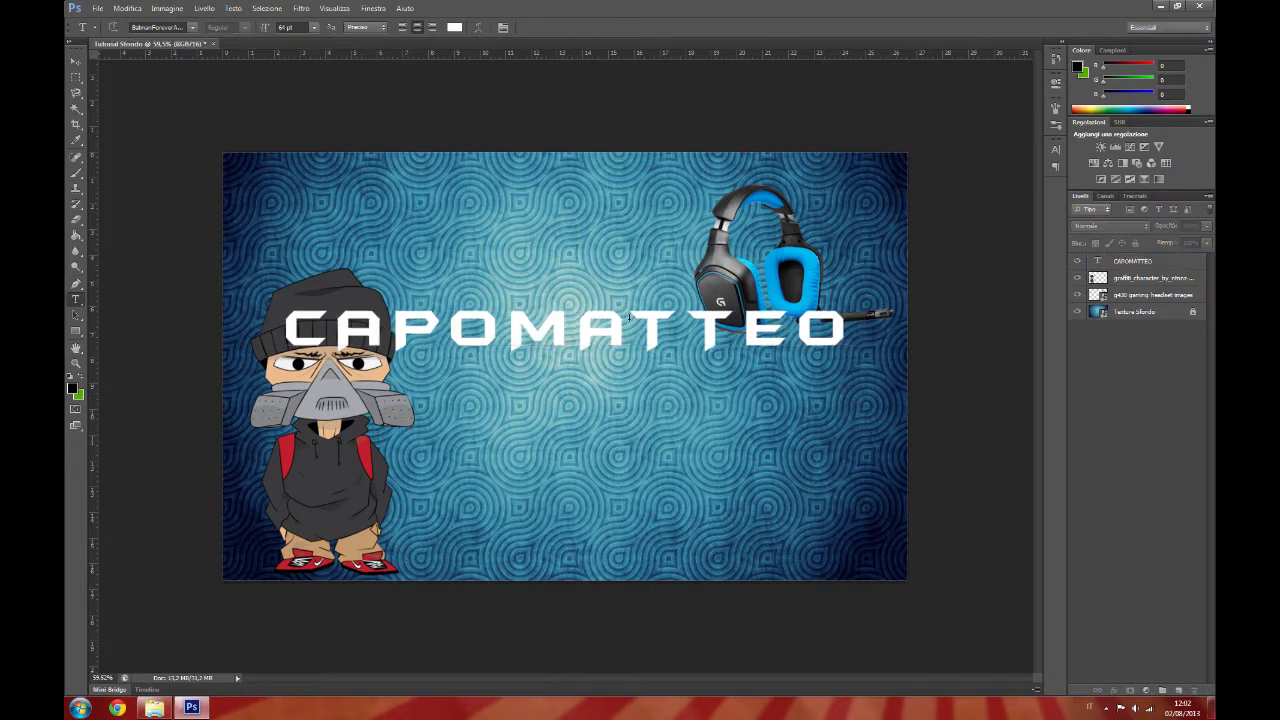
Free-transform the CAPOMATTEO layer, rotating it about 29° clockwise and nudging it down-right.
click(74, 62)
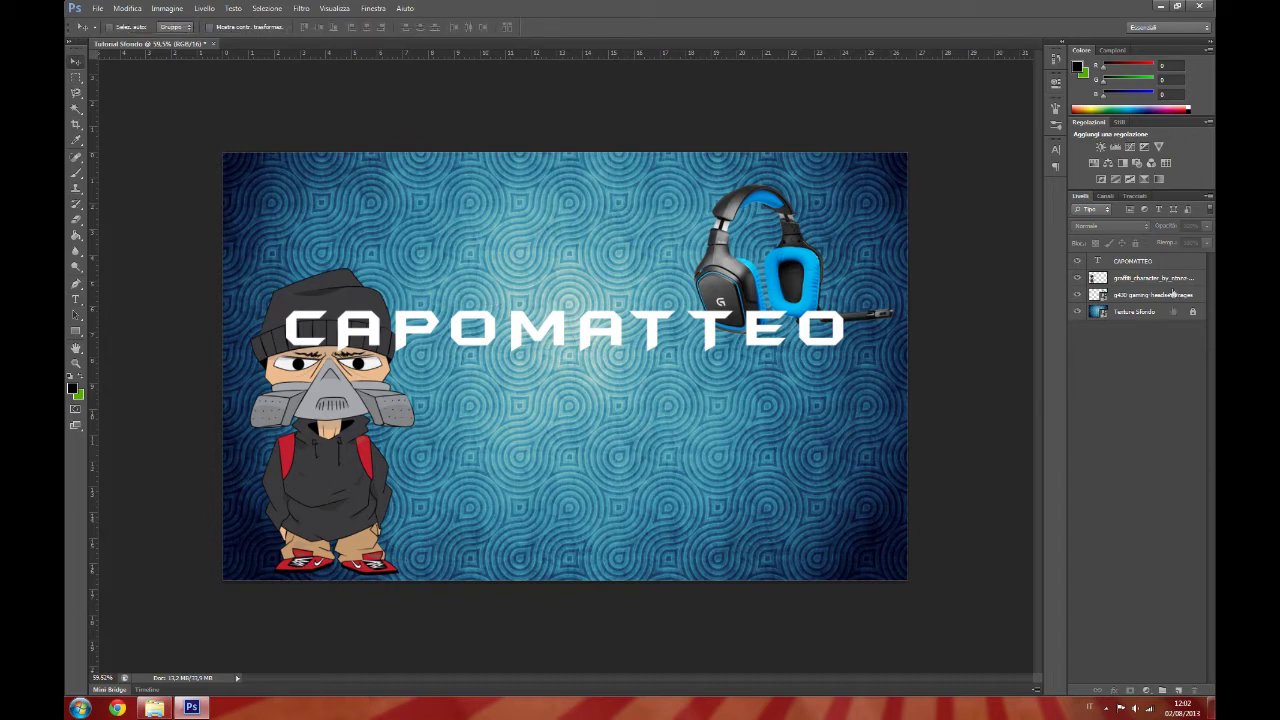
click(1180, 262)
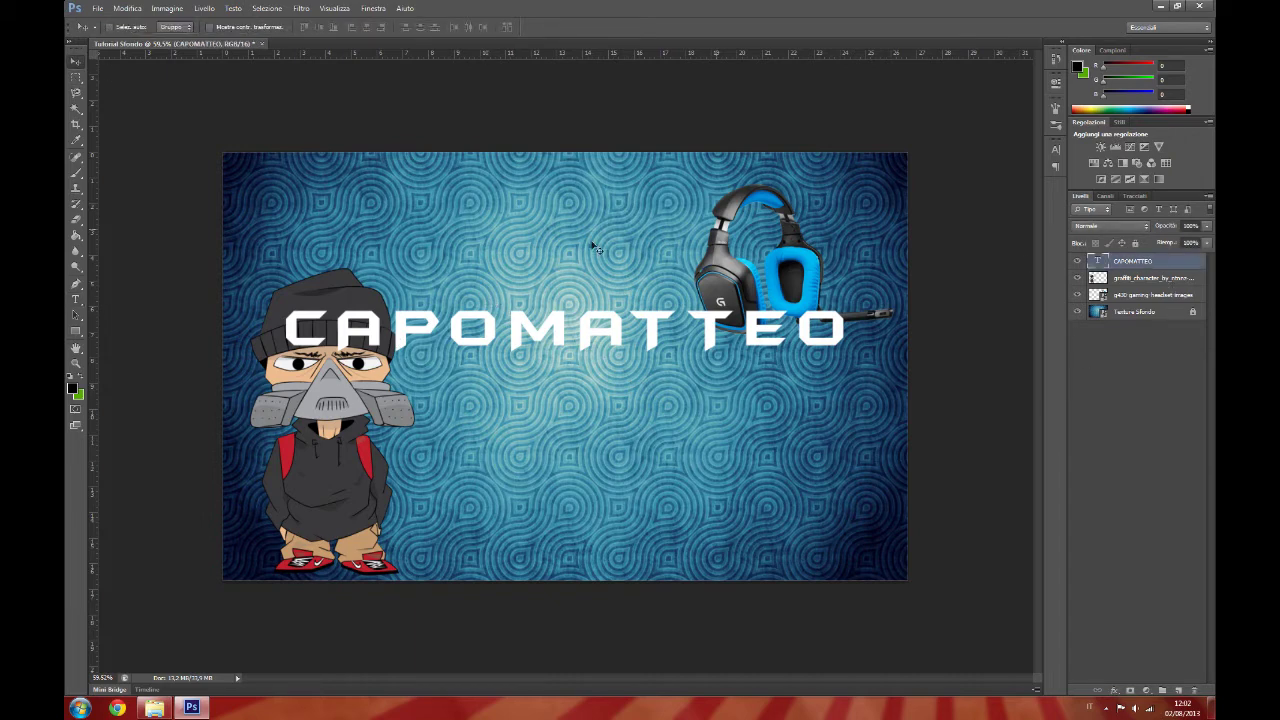
key(ctrl+t)
drag(571, 253, 612, 253)
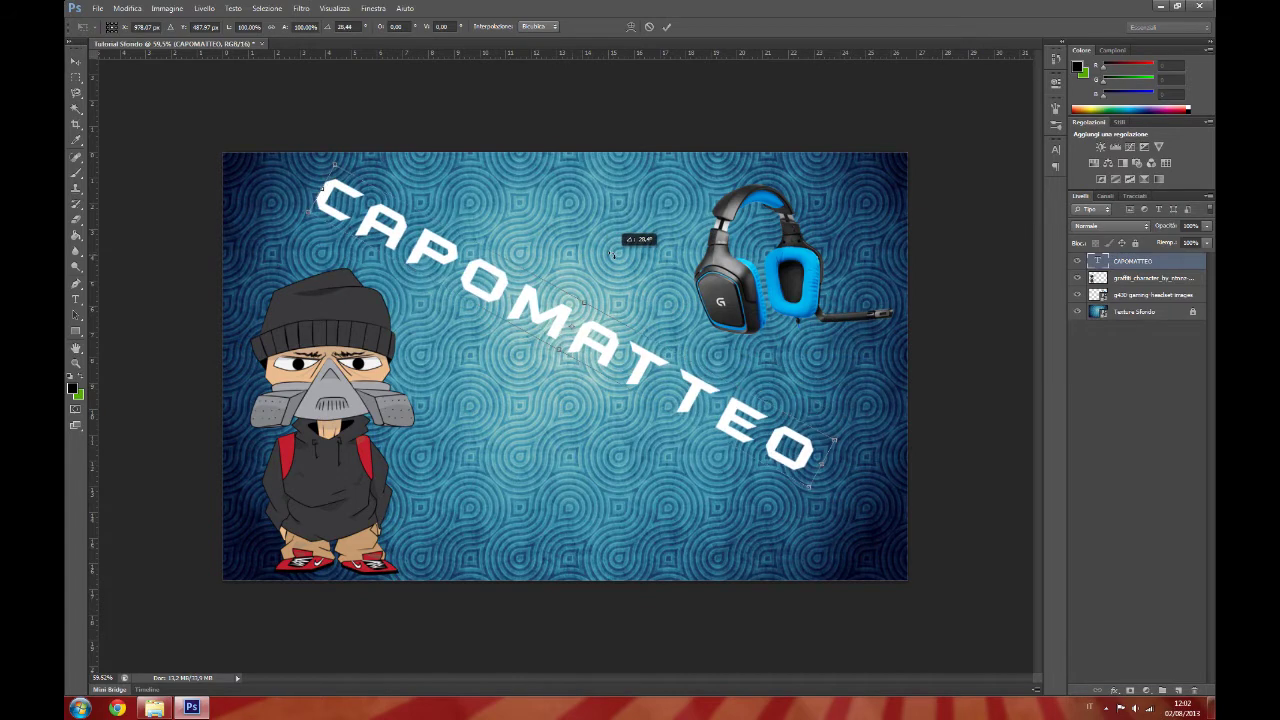
drag(630, 363, 642, 376)
key(Return)
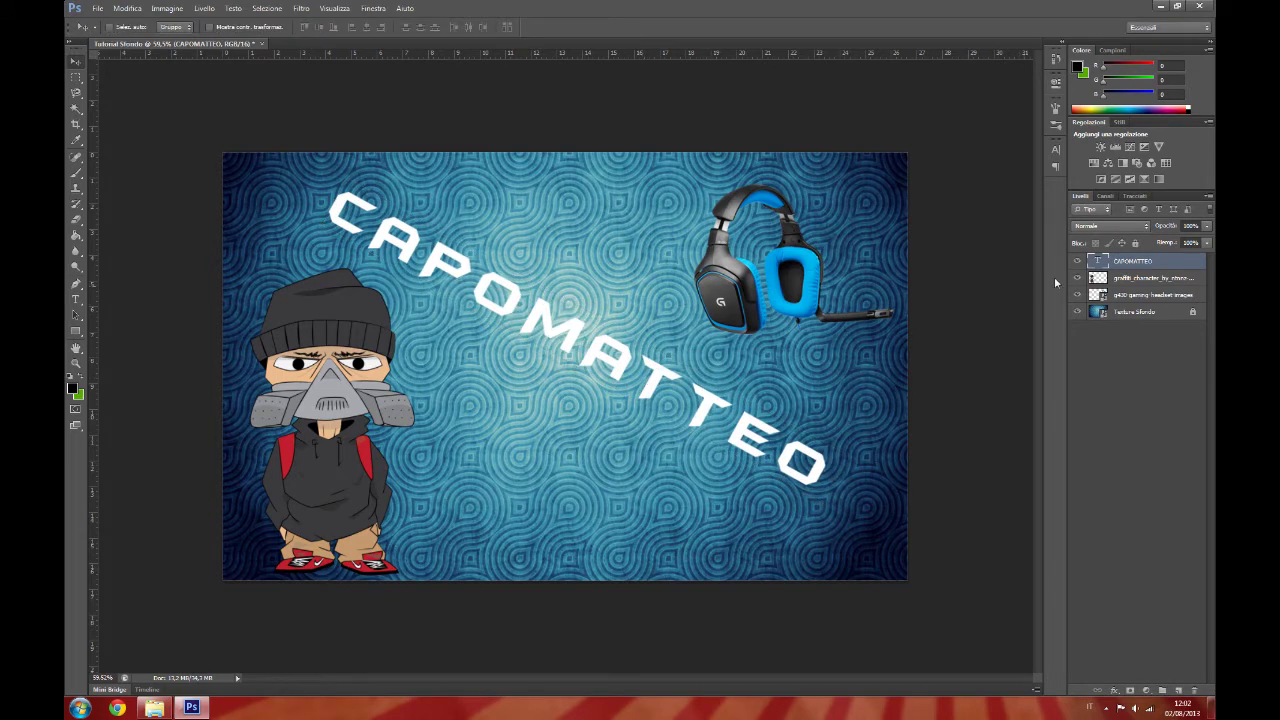
Recolour all the CAPOMATTEO letters red with the Type tool's colour picker.
right_click(1167, 270)
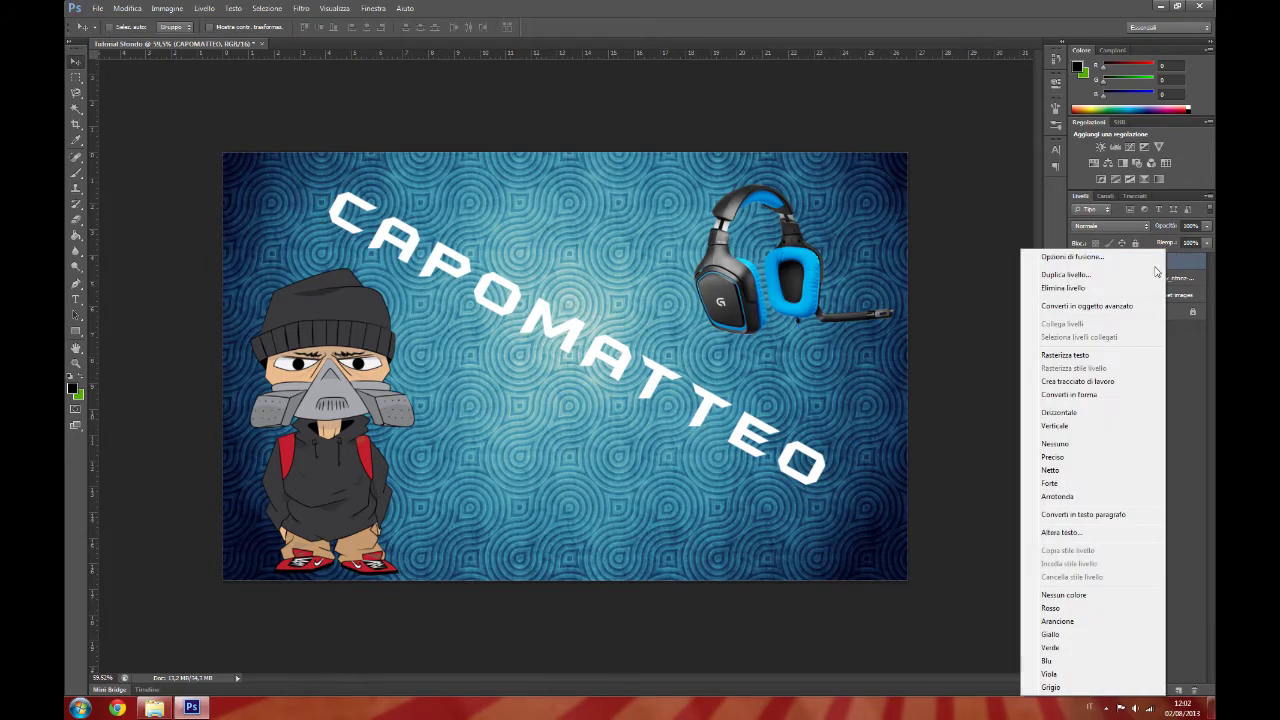
click(1138, 258)
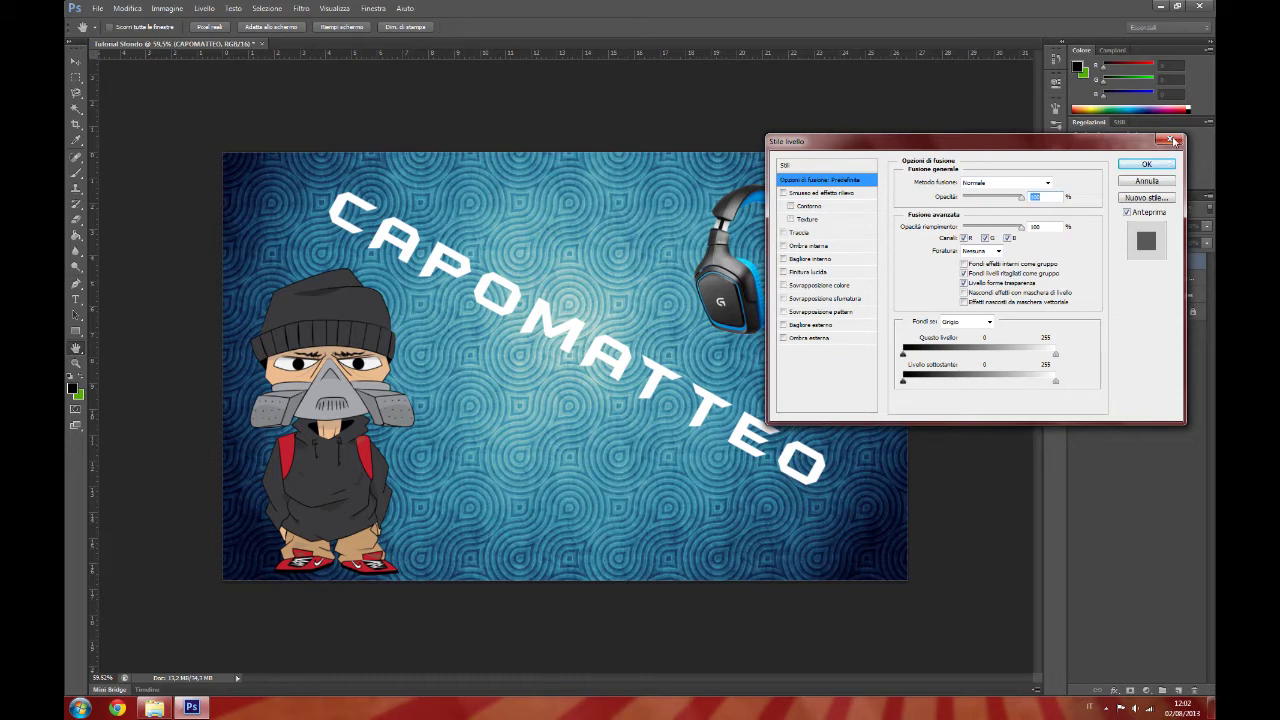
click(1173, 140)
click(75, 299)
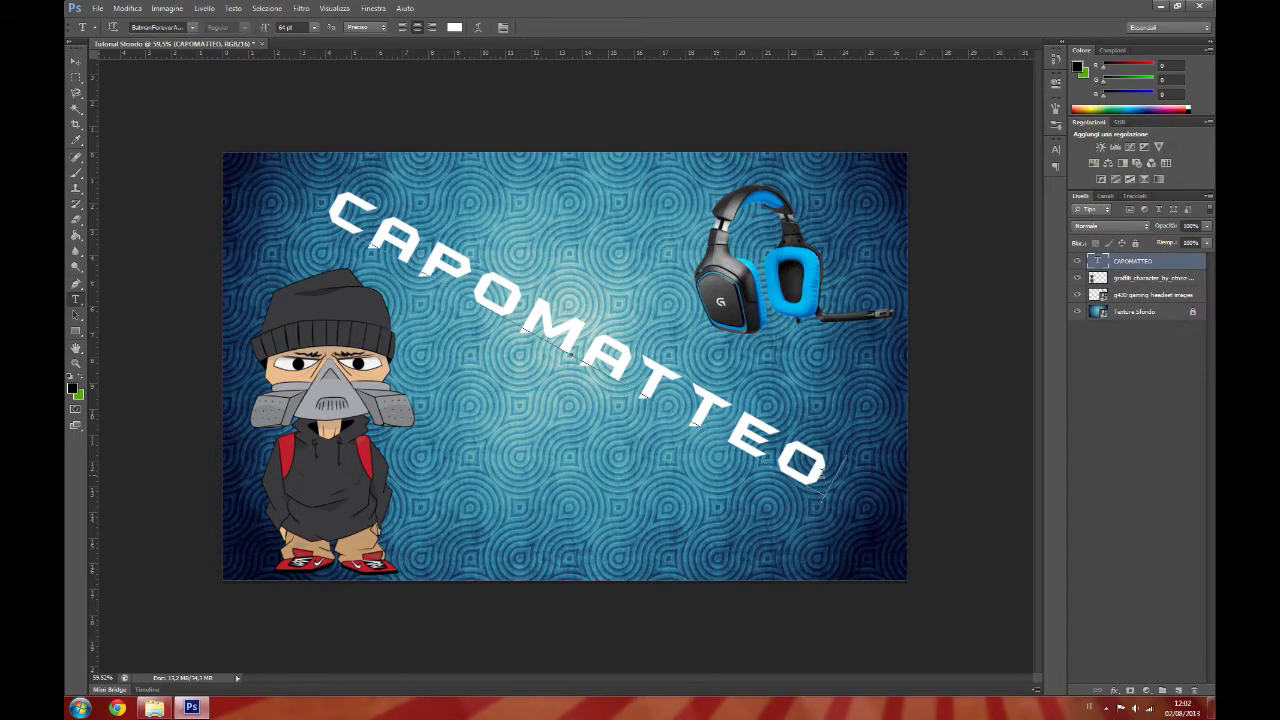
drag(820, 472, 321, 206)
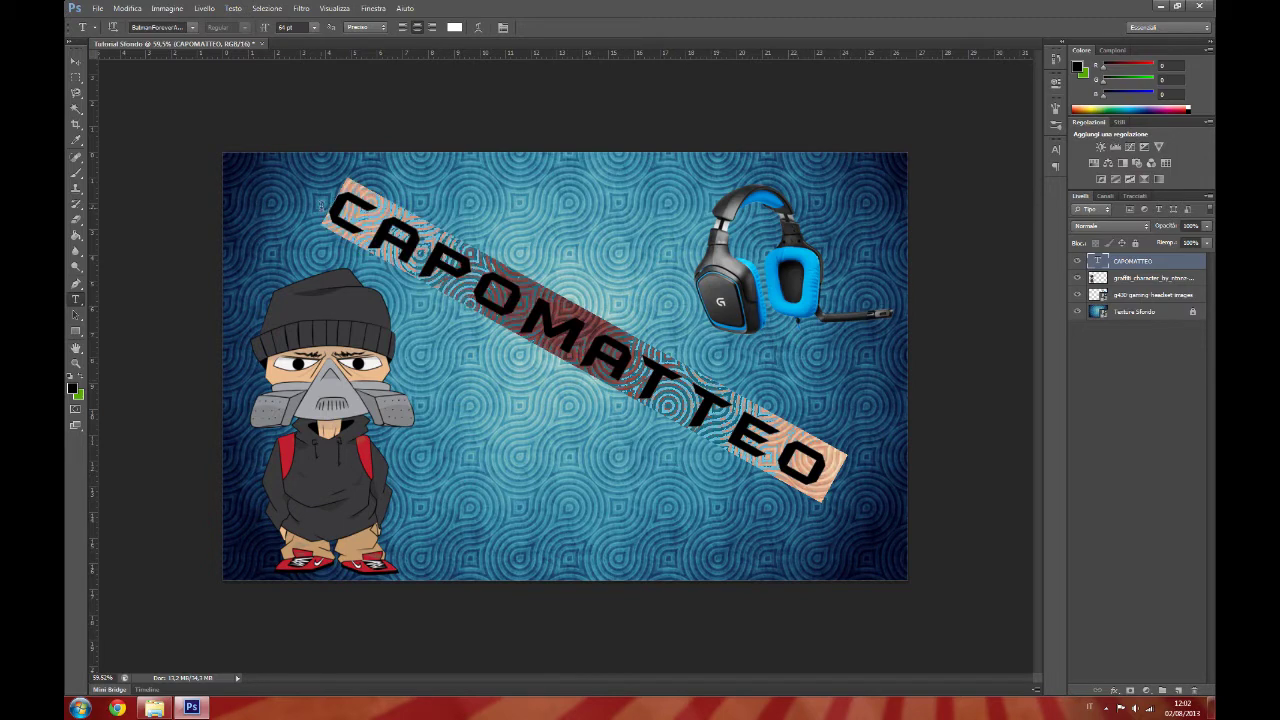
click(454, 27)
mouse_move(838, 316)
mouse_down()
mouse_move(882, 226)
mouse_move(873, 330)
mouse_move(690, 220)
mouse_up()
click(1063, 218)
click(1140, 261)
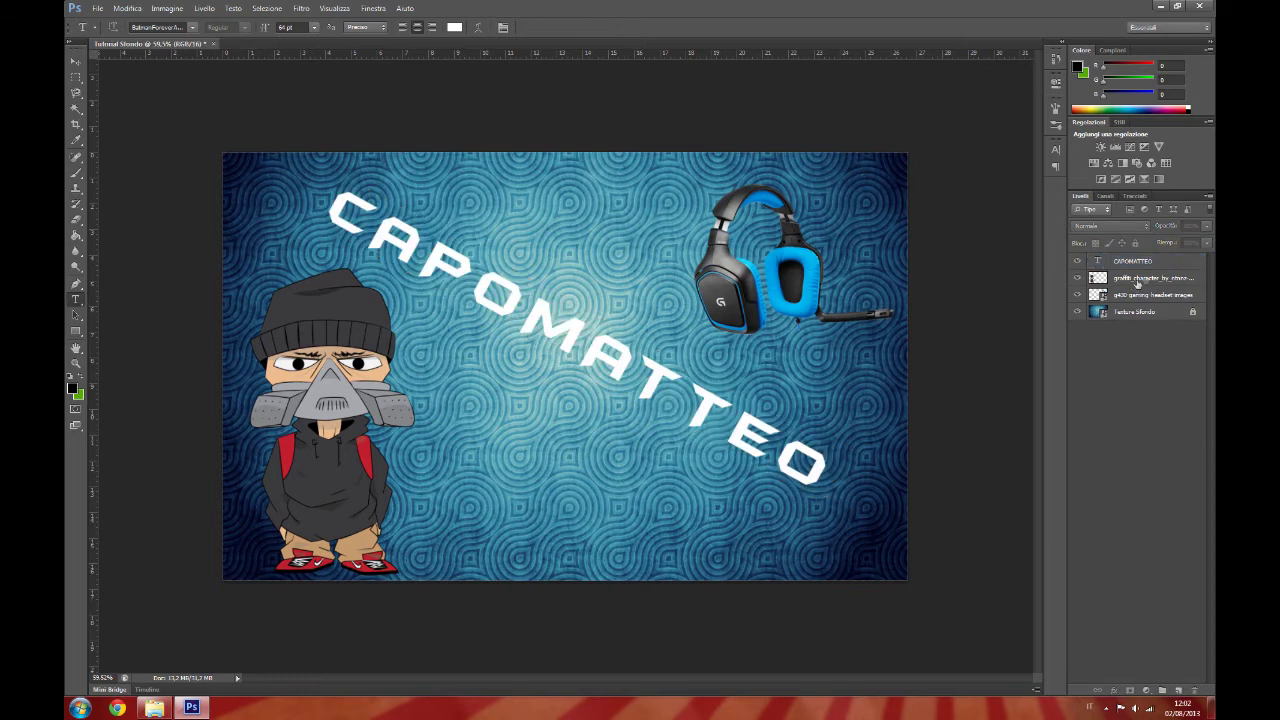
Reopen the title layer's Blending Options and enable Bevel and Emboss.
right_click(1184, 262)
click(1090, 257)
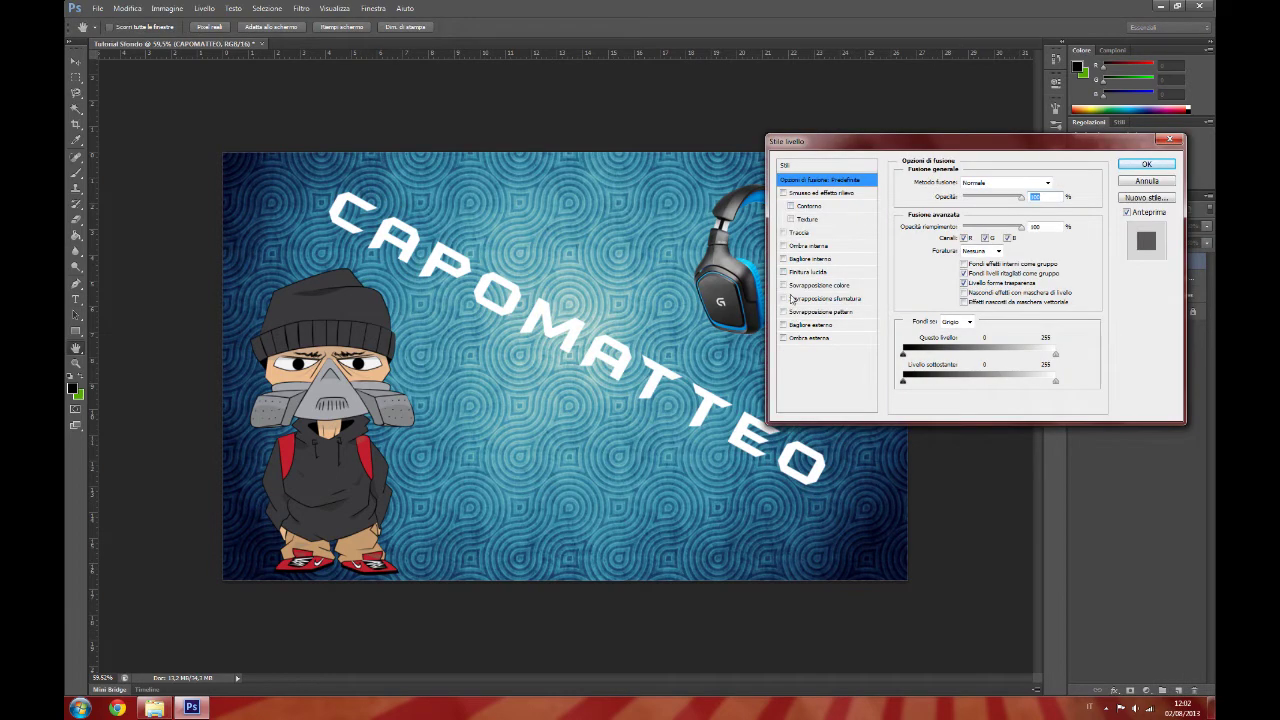
click(786, 193)
Replace Bevel and Emboss with a dark Stroke, briefly testing Inner Shadow.
click(784, 193)
click(783, 233)
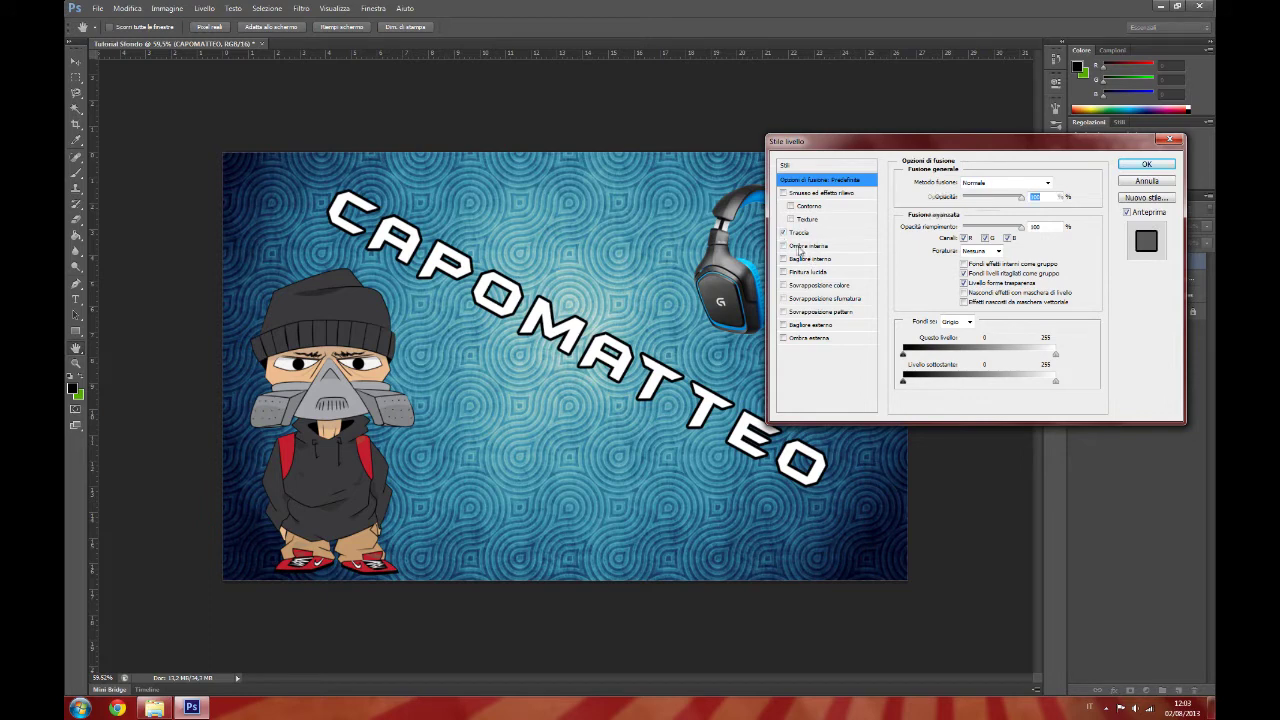
click(783, 246)
click(783, 246)
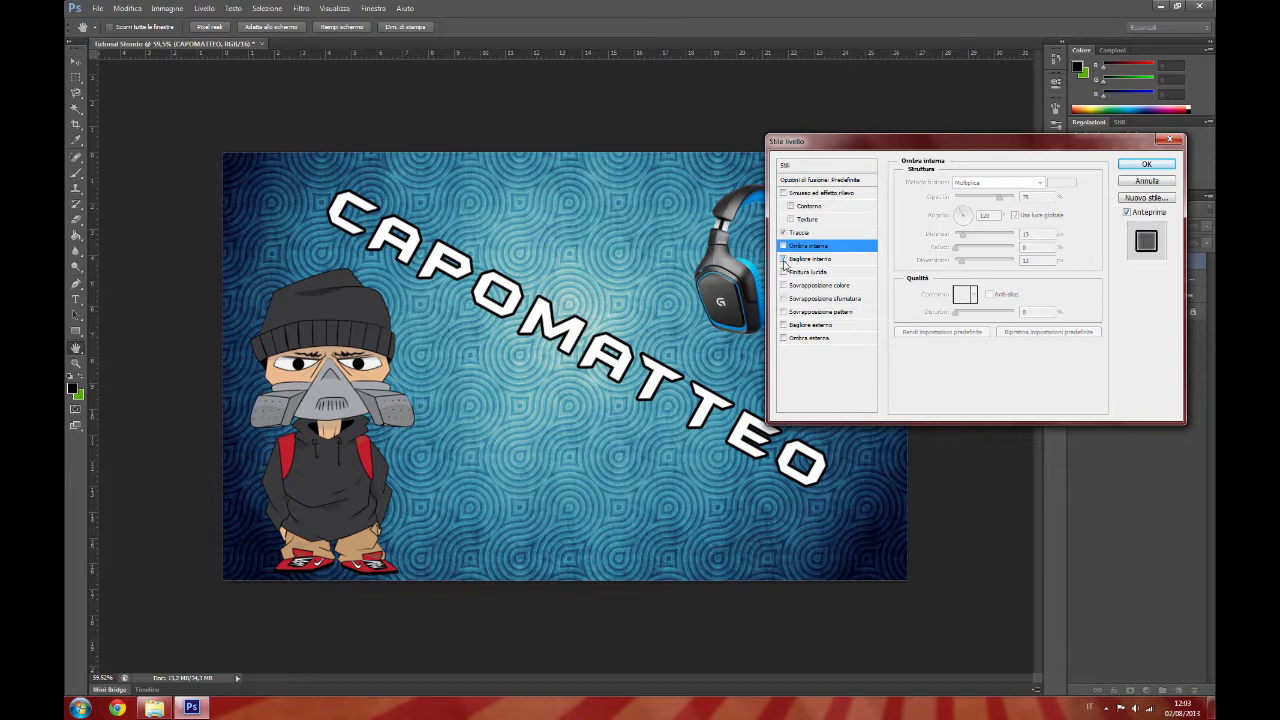
Try Inner Glow, Satin and Color Overlay, then switch to Gradient Overlay.
click(811, 260)
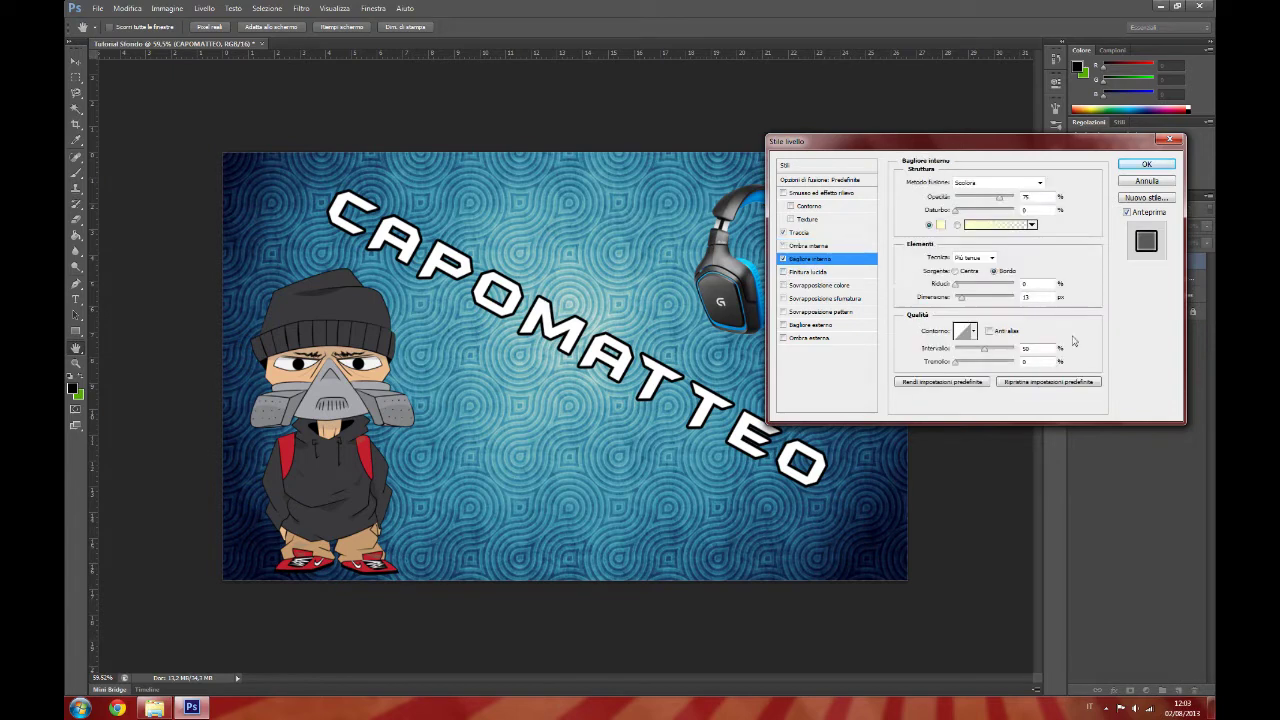
click(1074, 386)
click(783, 259)
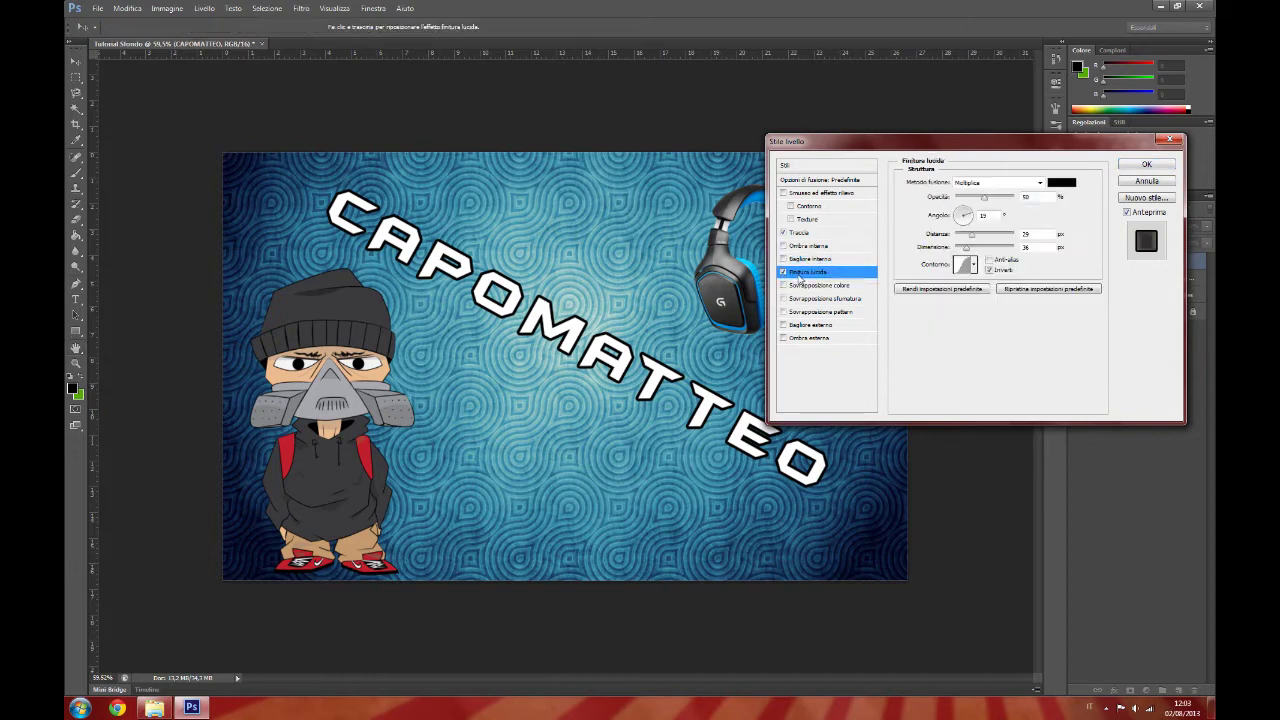
click(783, 272)
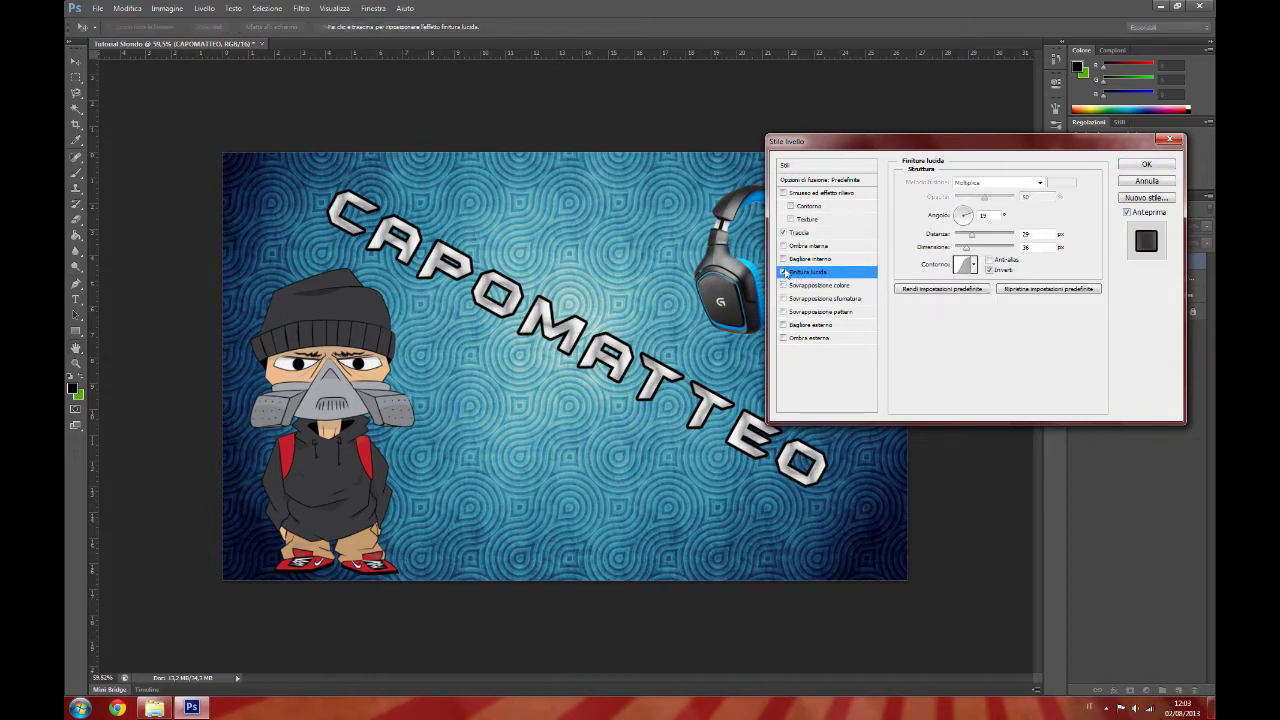
click(803, 287)
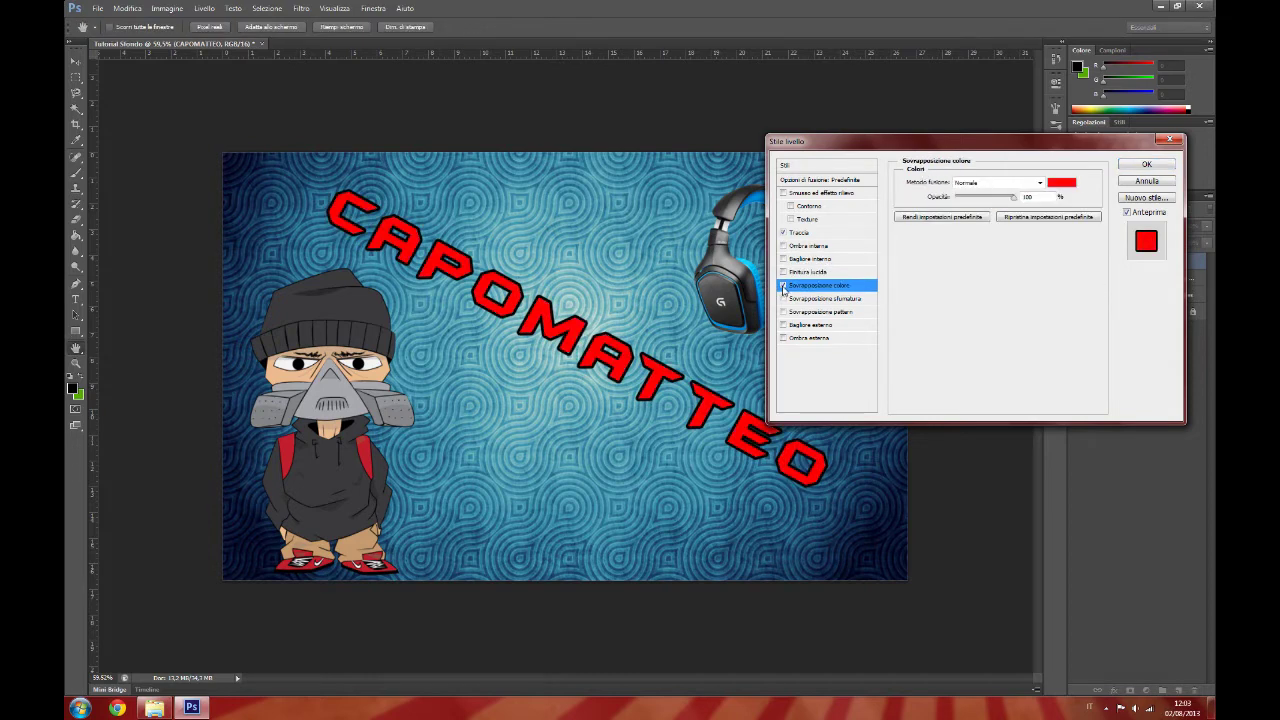
click(783, 286)
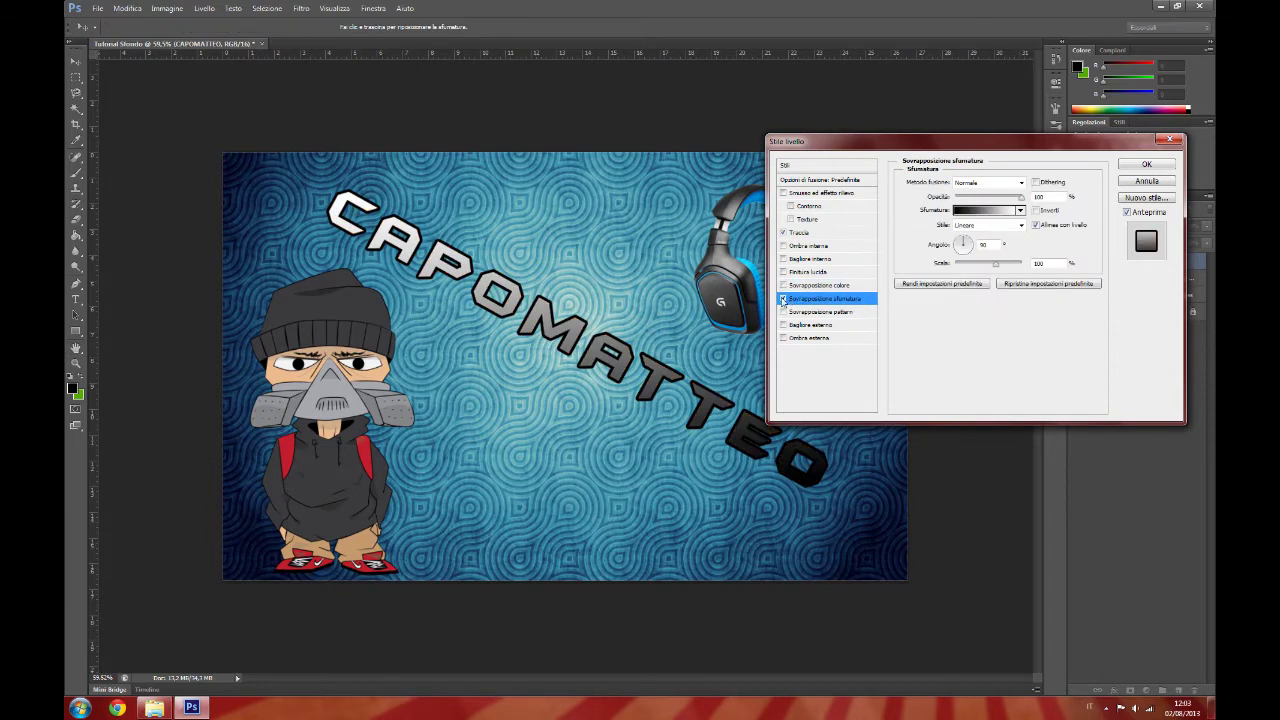
Preview several preset gradients and settle on Orange, Yellow, Orange for the overlay.
click(1020, 211)
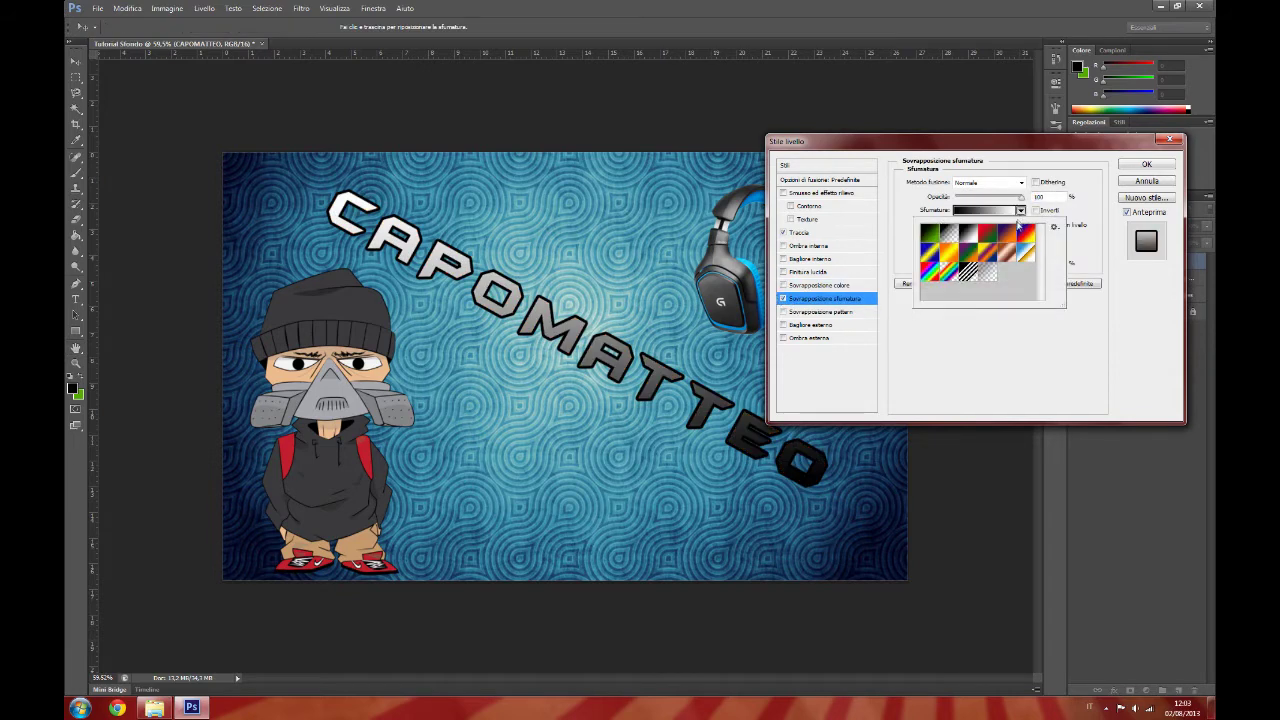
click(945, 257)
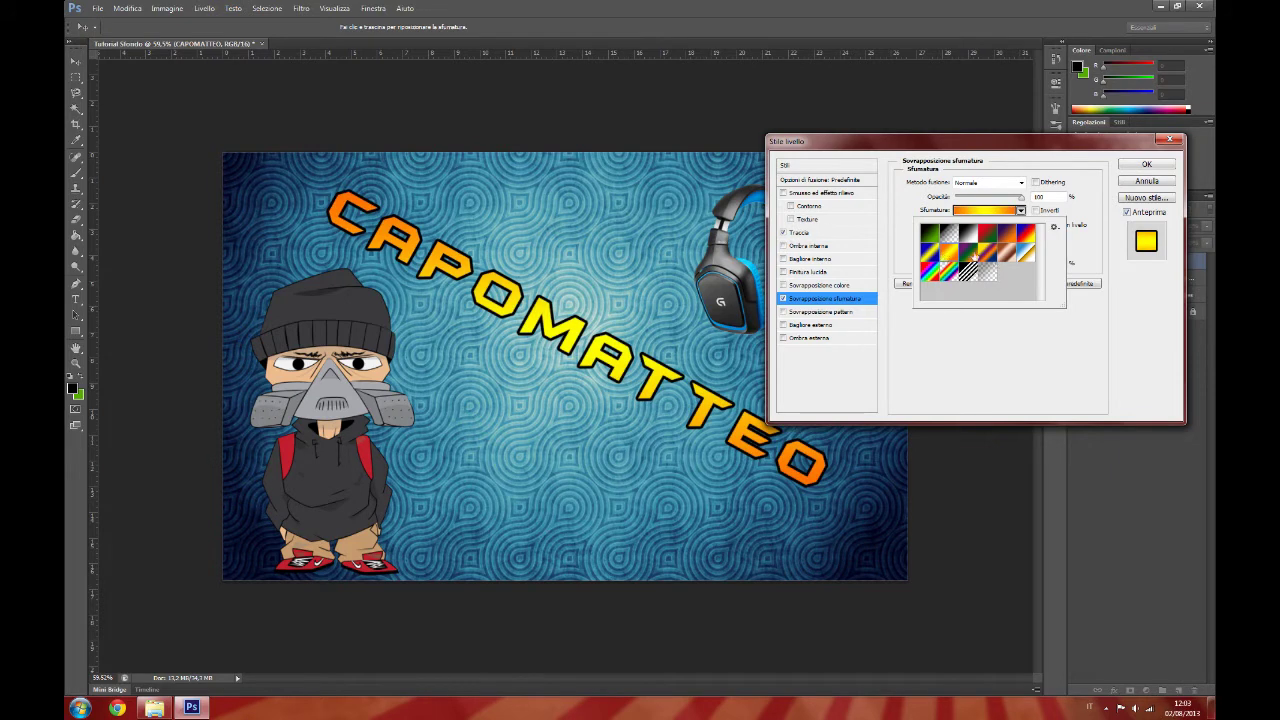
click(988, 250)
click(987, 234)
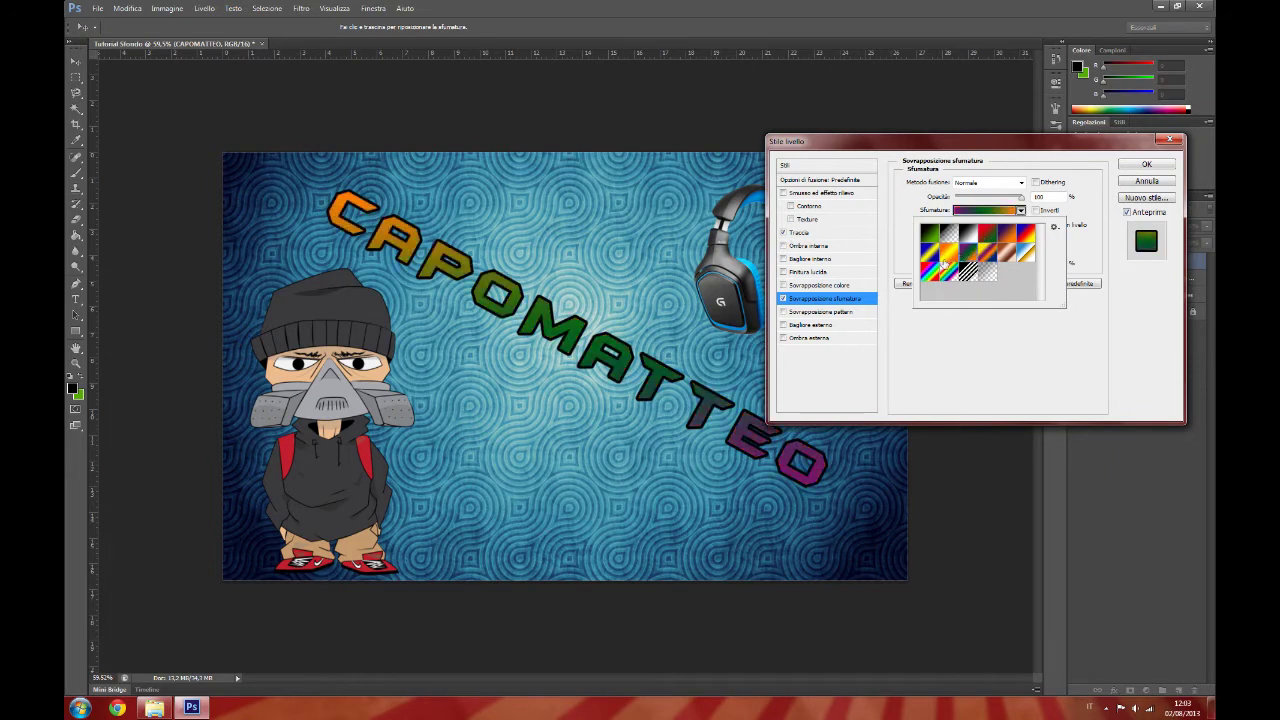
click(947, 255)
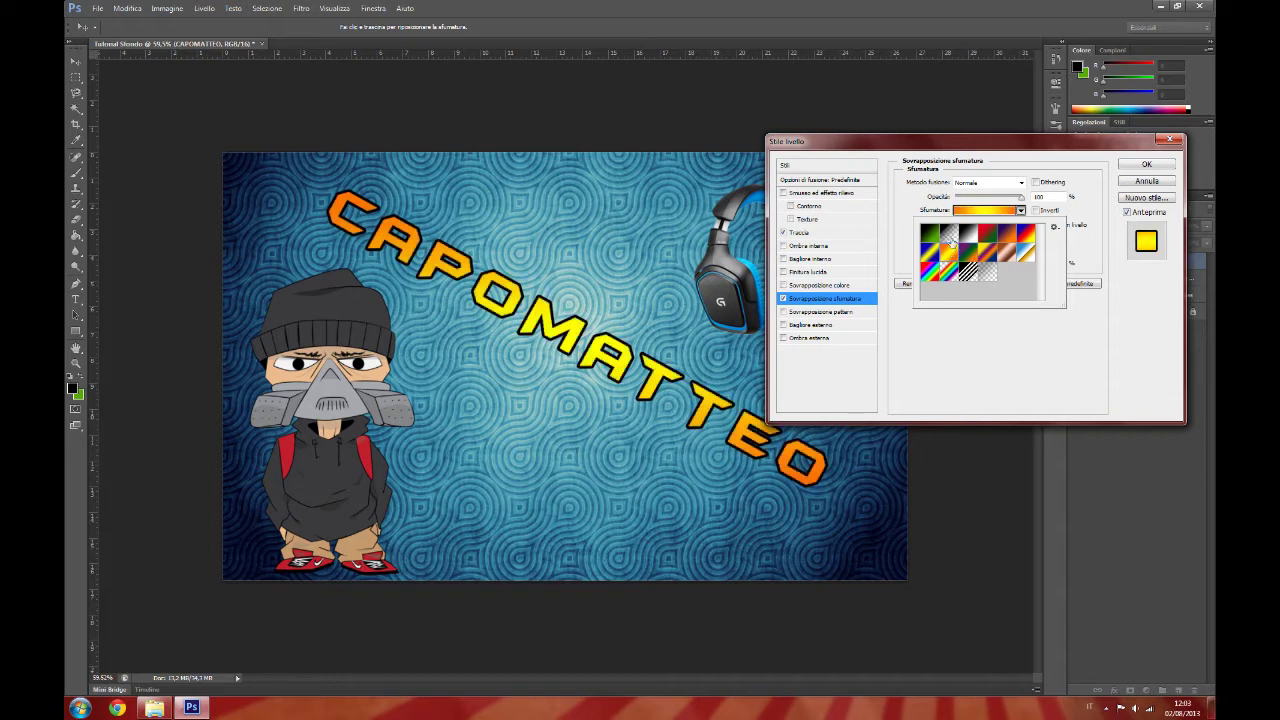
click(950, 240)
click(947, 253)
click(984, 275)
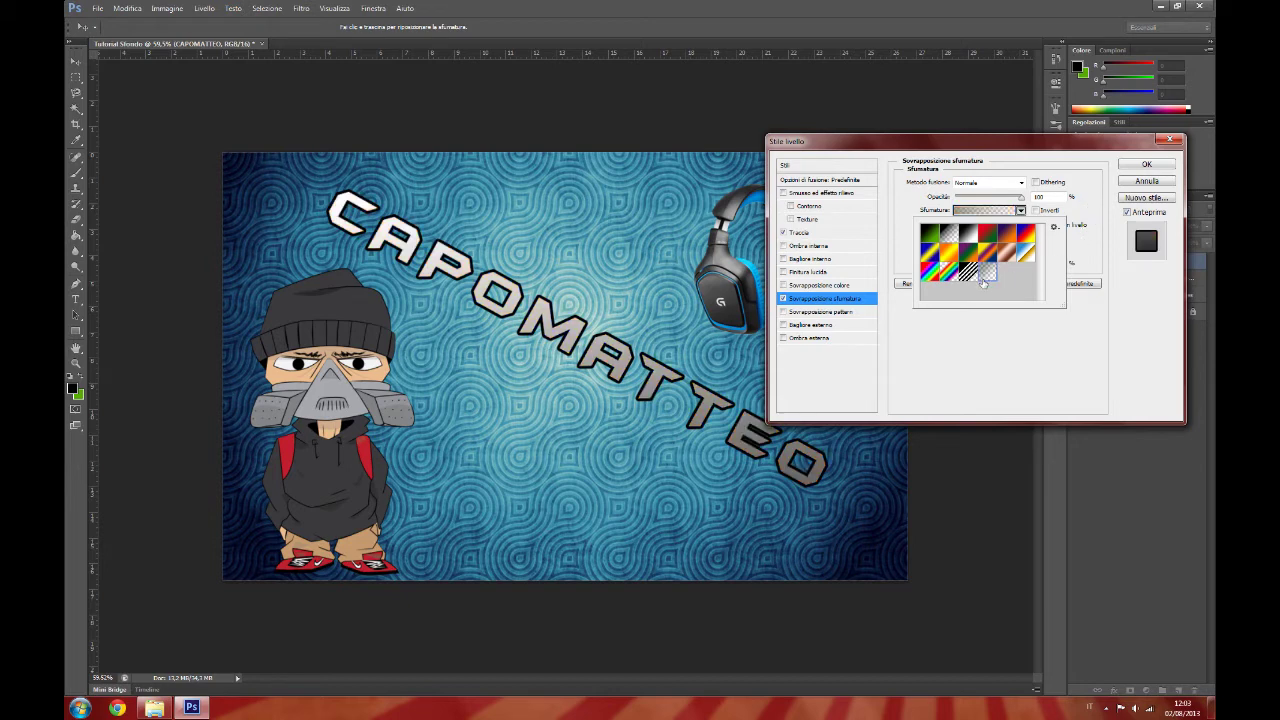
click(947, 254)
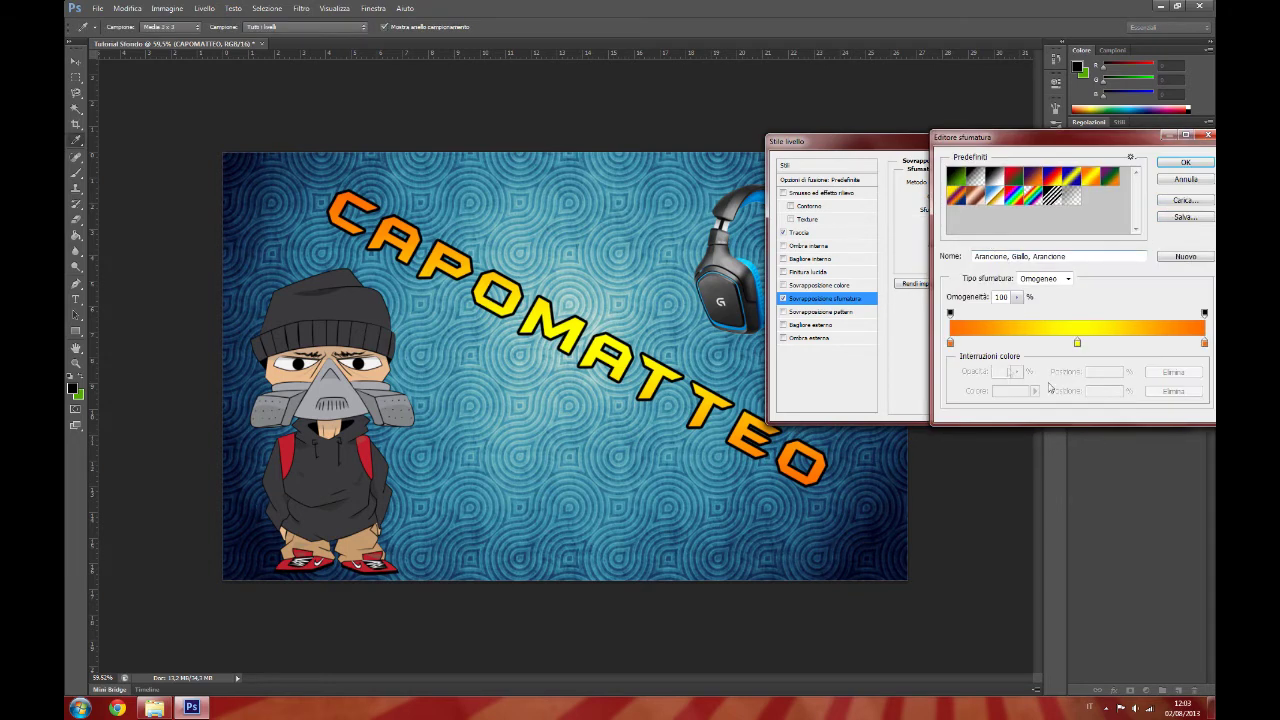
Move the orange stops to about 38% and 60%, and make the left one deep blue.
drag(951, 344, 1047, 344)
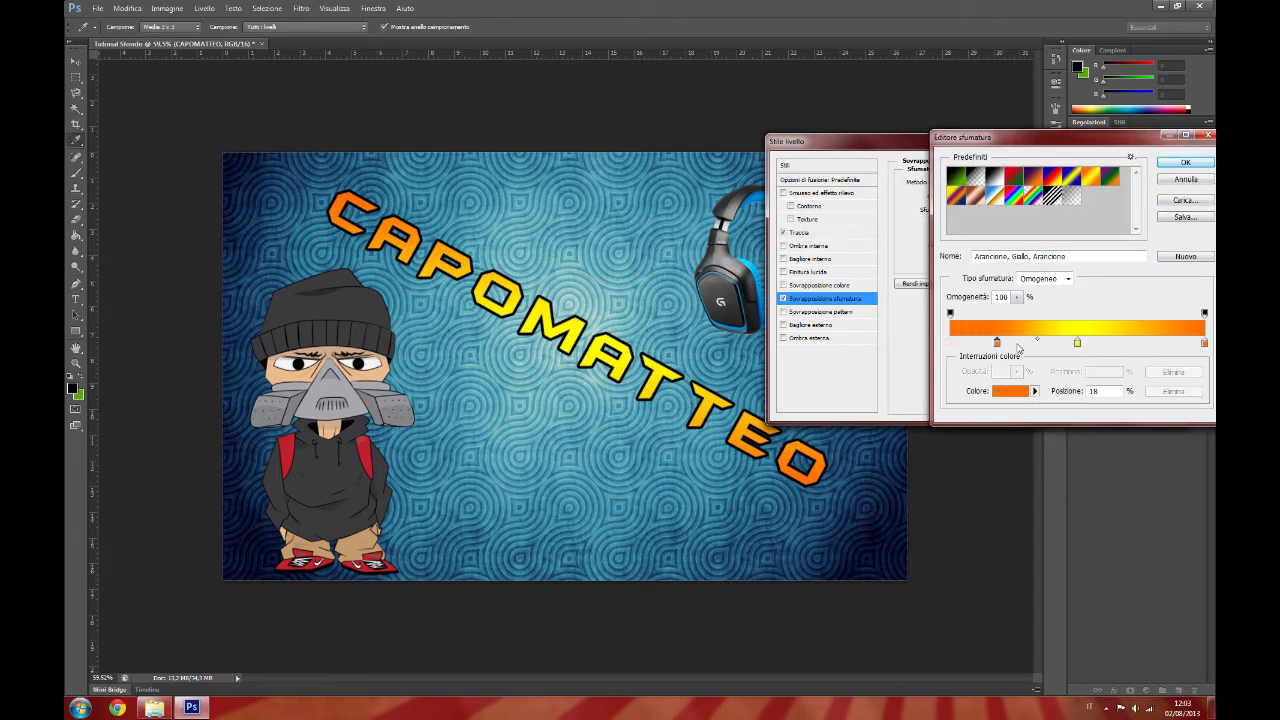
drag(1204, 344, 1101, 344)
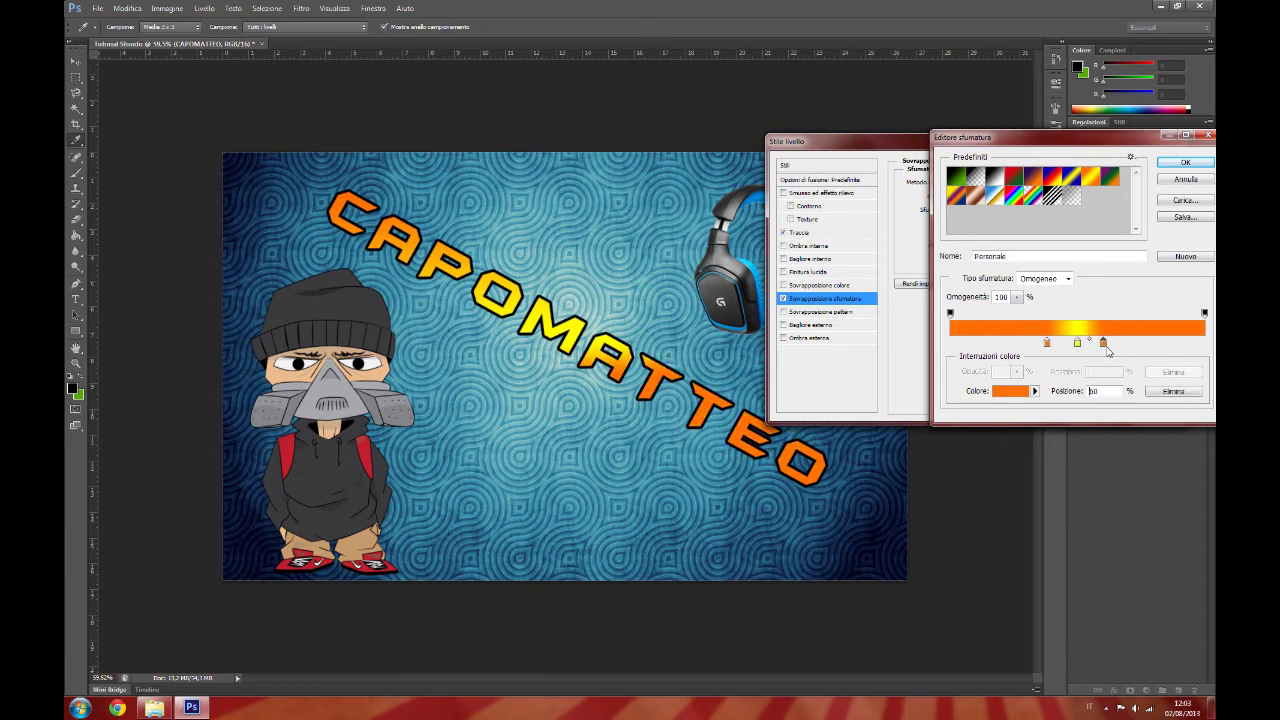
drag(1107, 352, 1106, 346)
click(1047, 345)
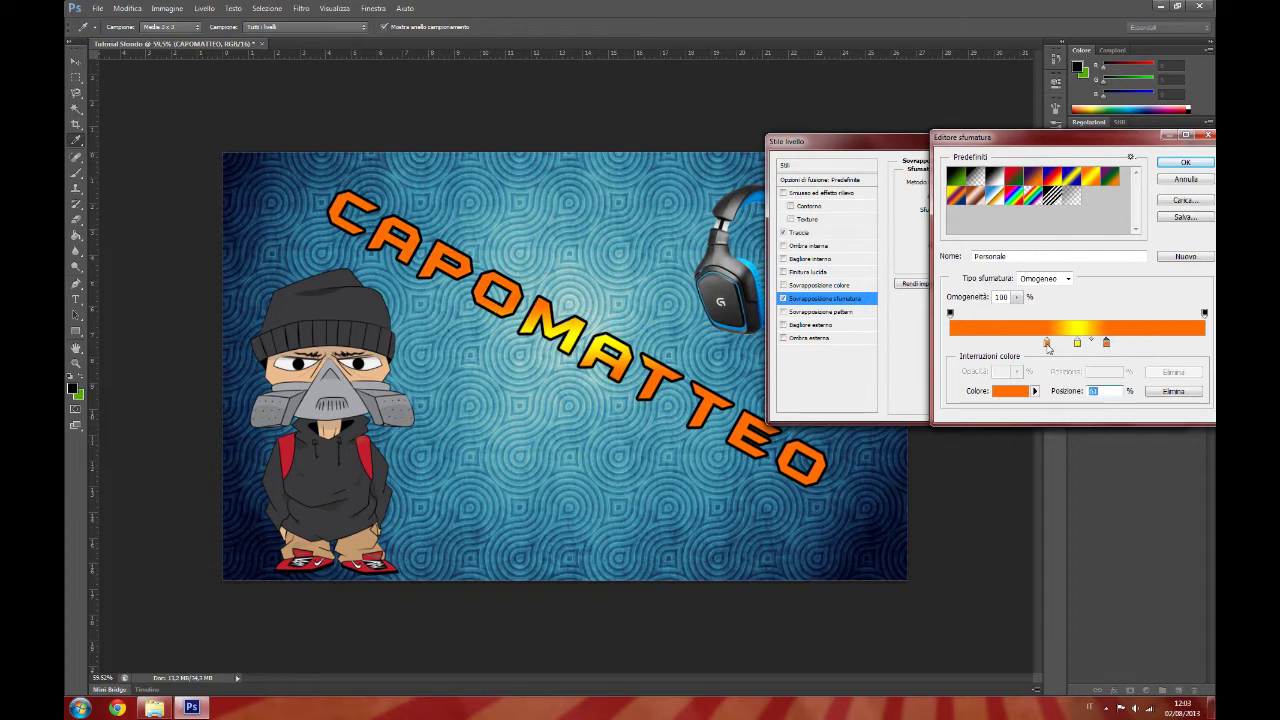
click(1016, 394)
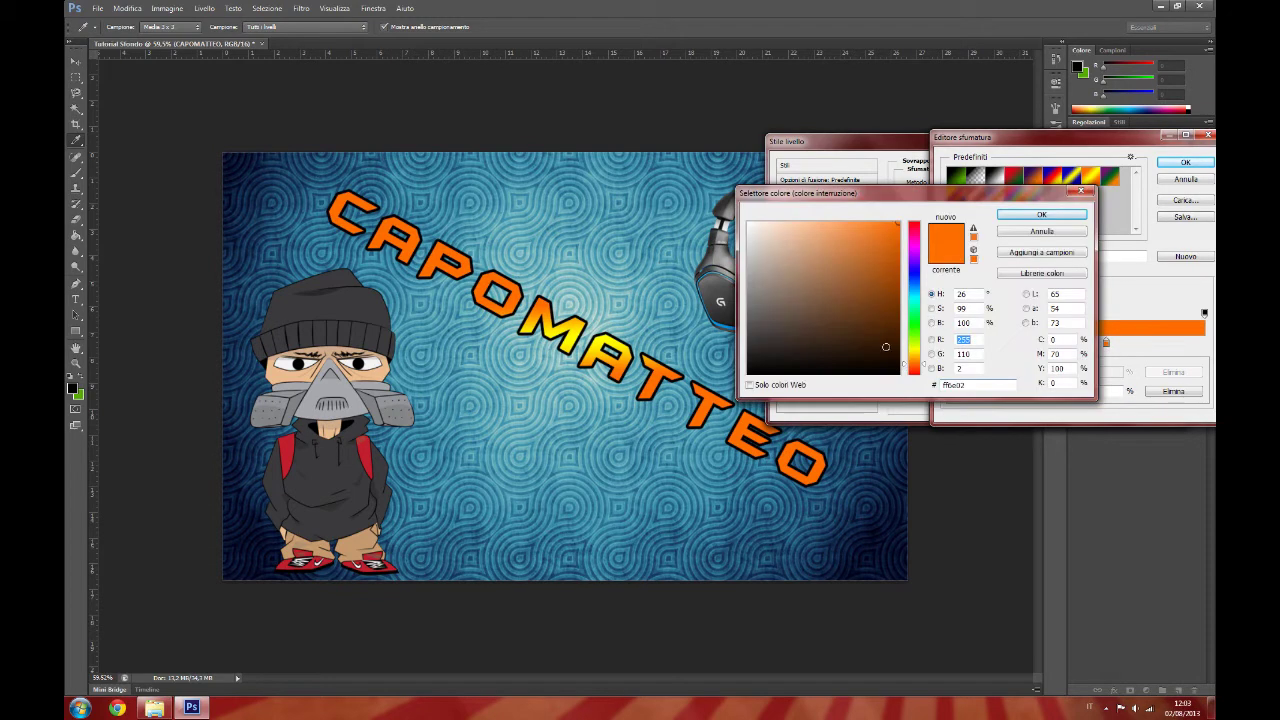
click(914, 273)
click(891, 260)
drag(891, 247, 893, 244)
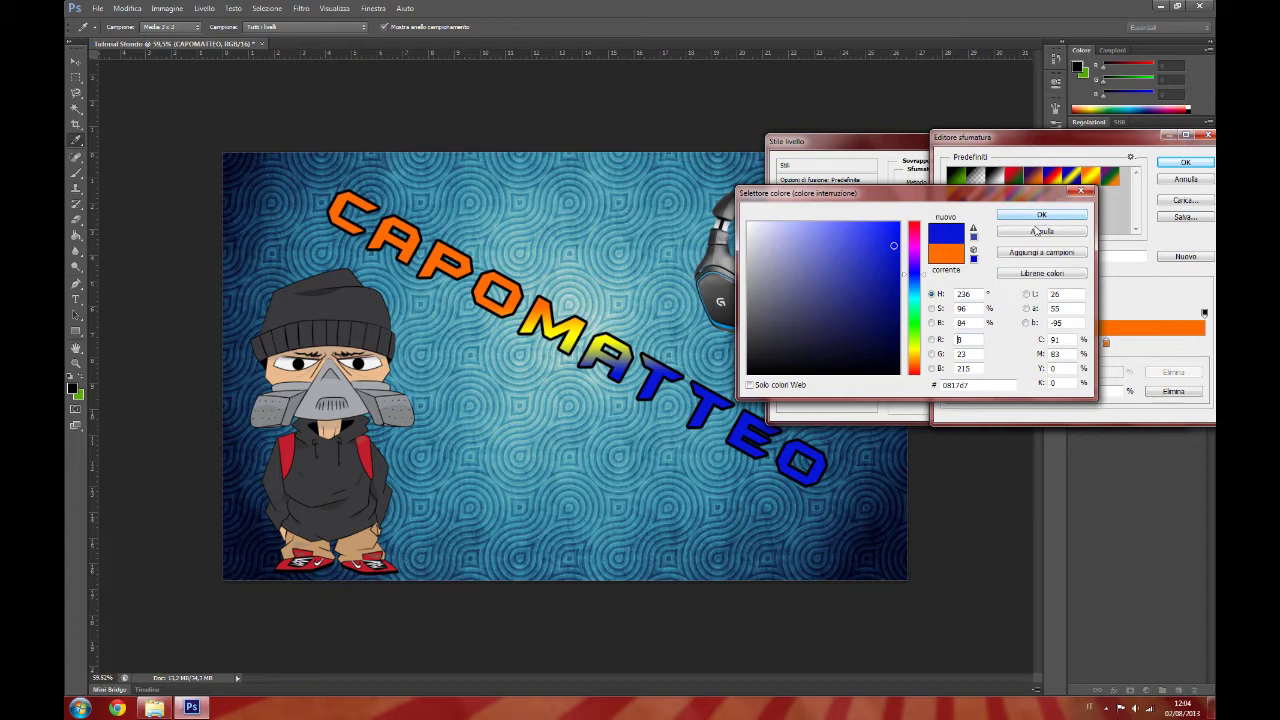
key(Tab)
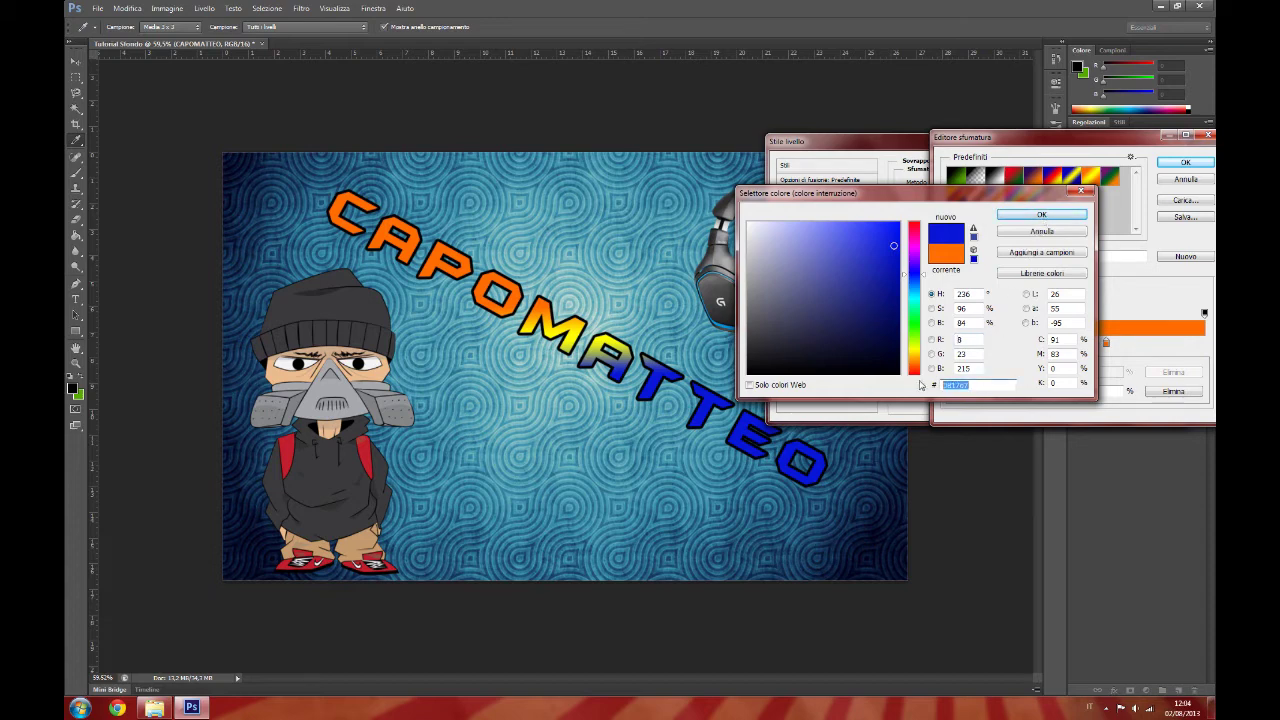
click(1041, 214)
Set the right orange stop's colour to hex 0817d7.
click(1106, 343)
click(1000, 392)
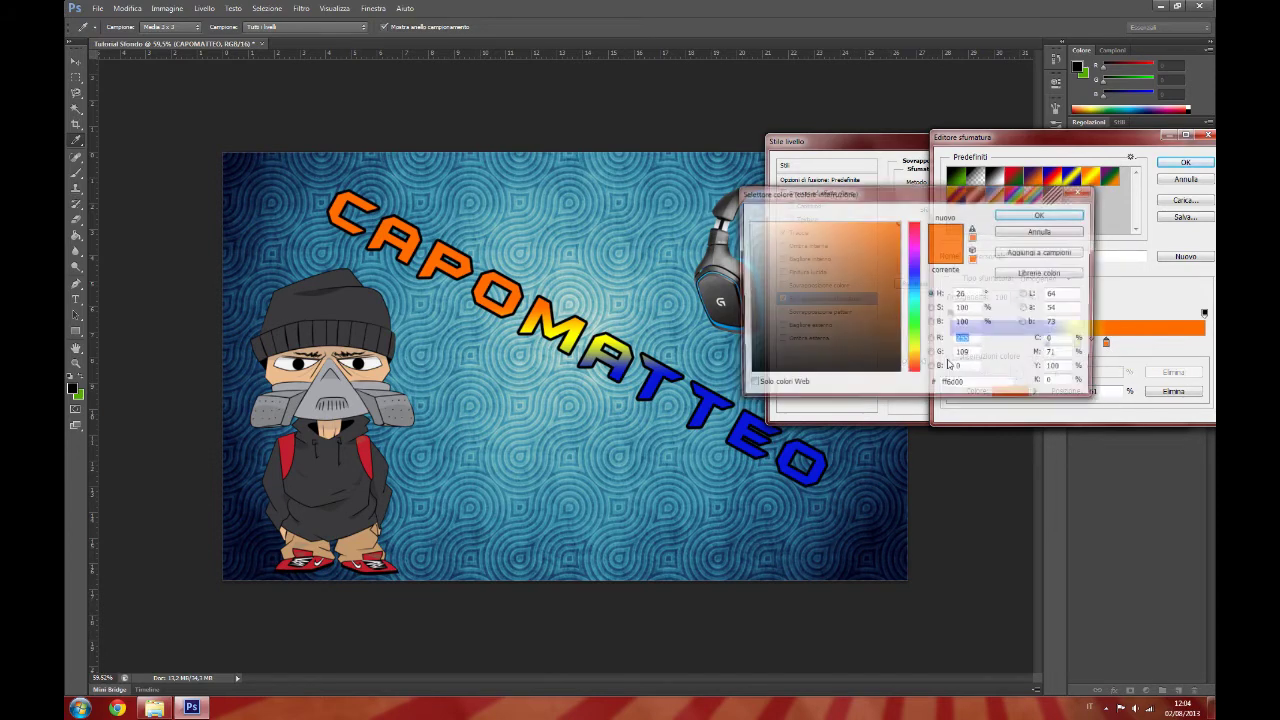
double_click(955, 385)
text(0817d7)
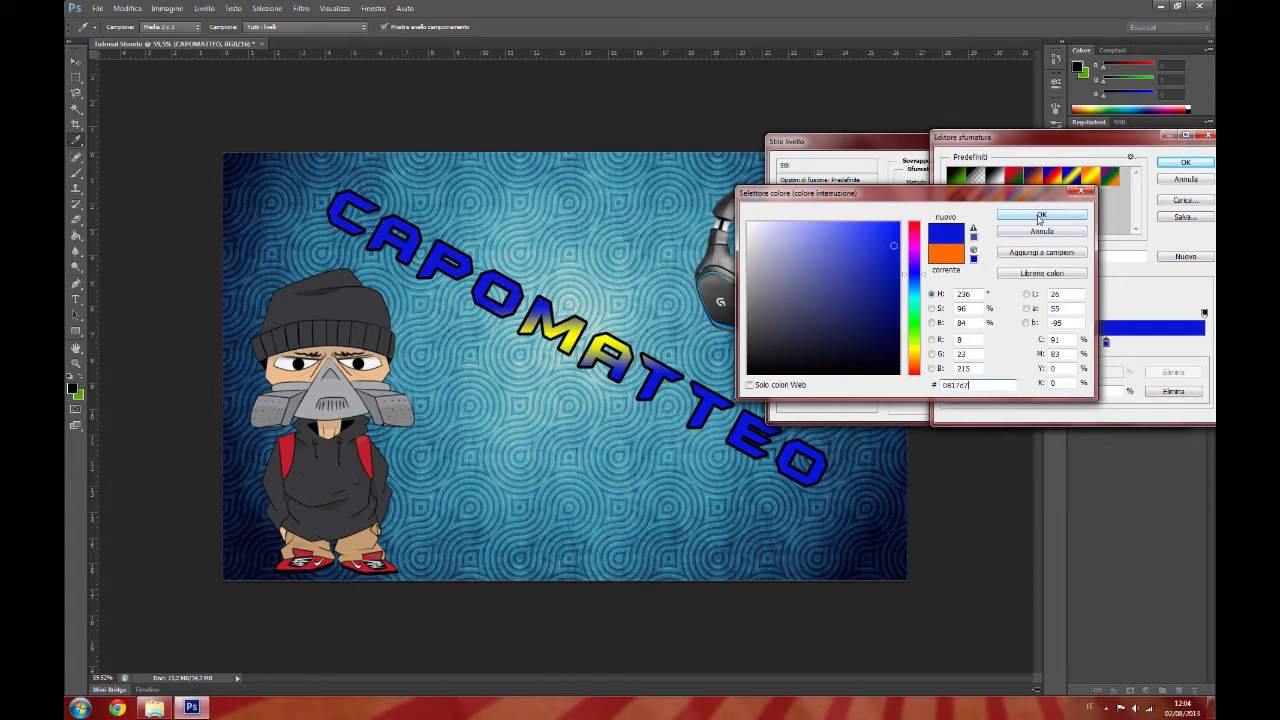
click(1041, 216)
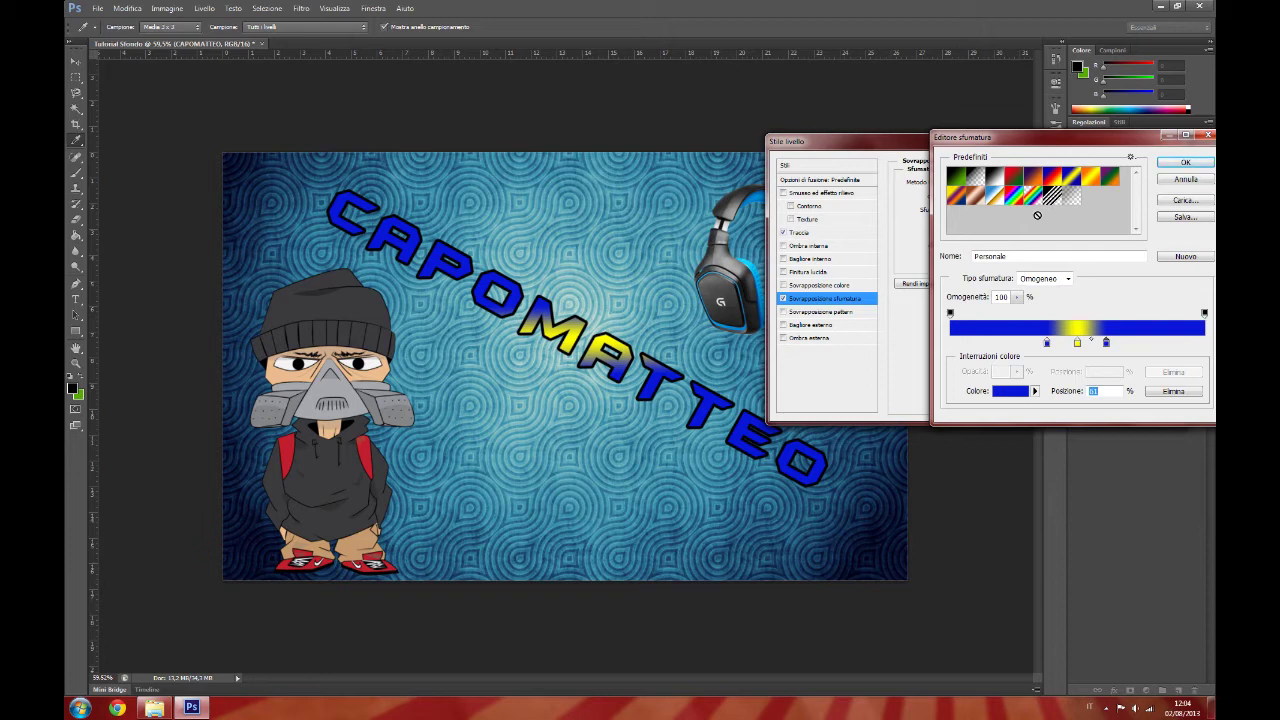
Change the yellow middle stop to a light blue (about 7c85fe).
click(1078, 343)
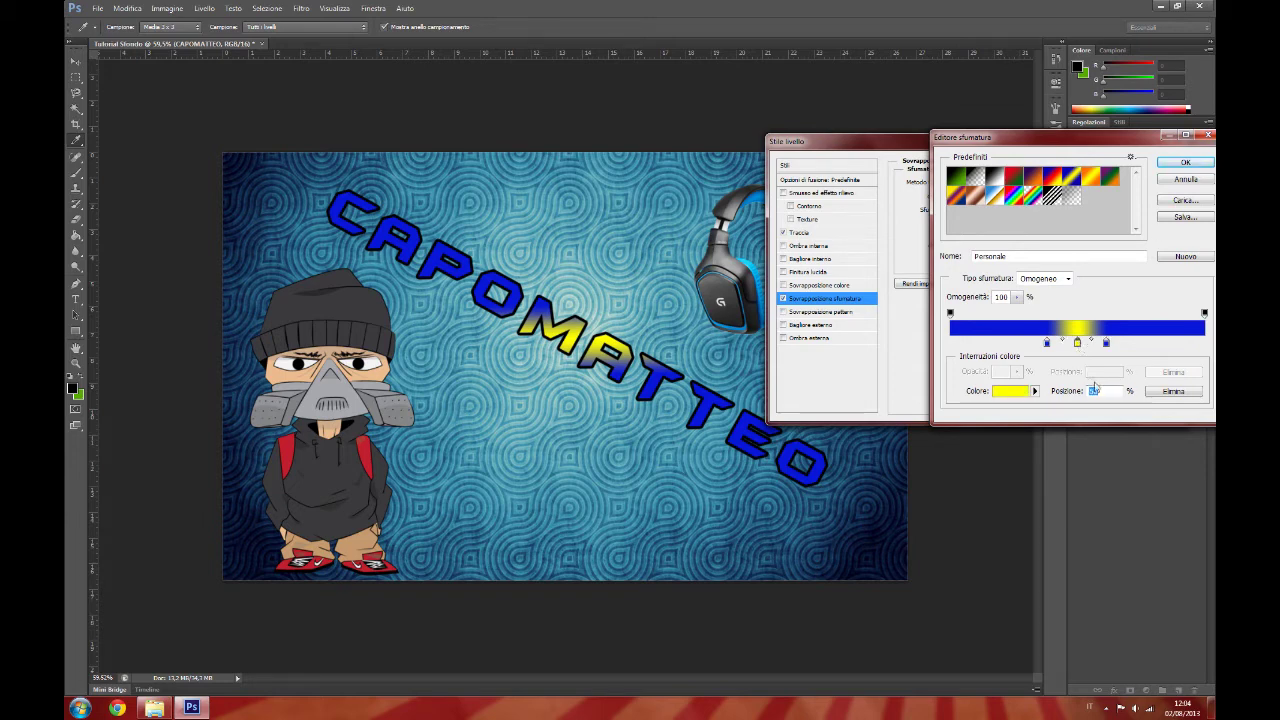
click(1010, 391)
click(955, 384)
text(0817d7)
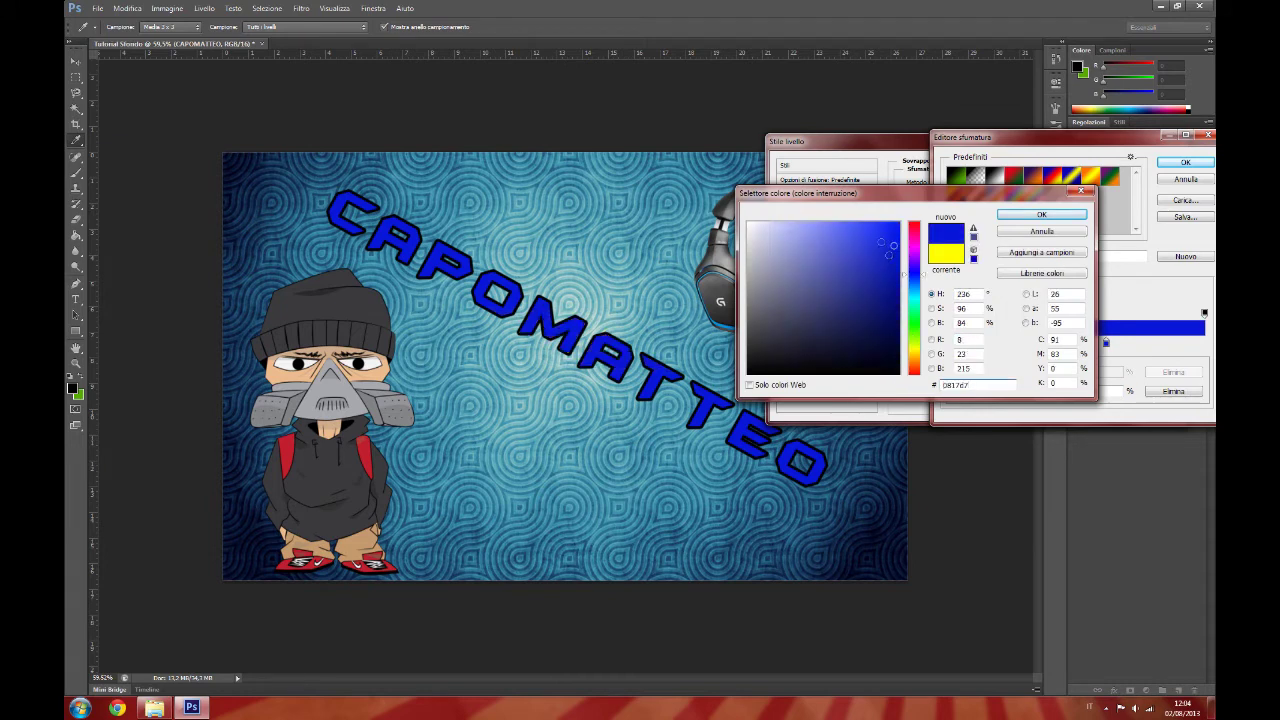
drag(849, 227, 817, 224)
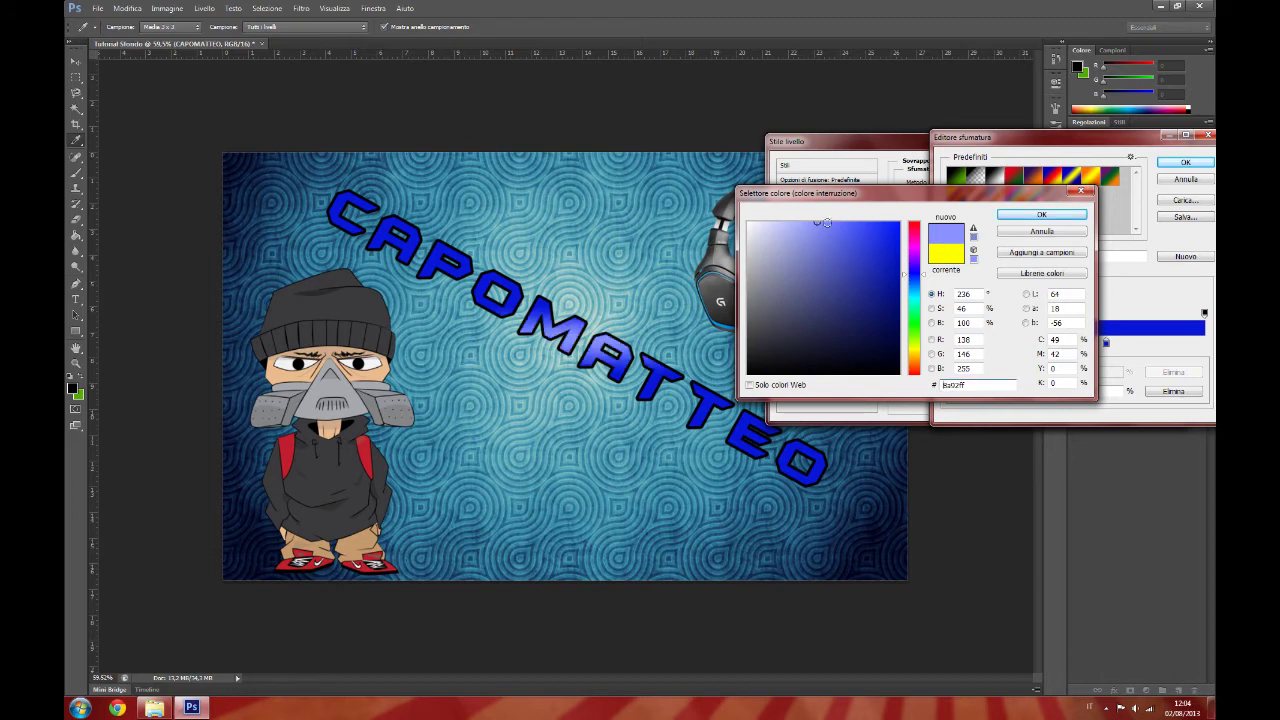
drag(829, 222, 825, 222)
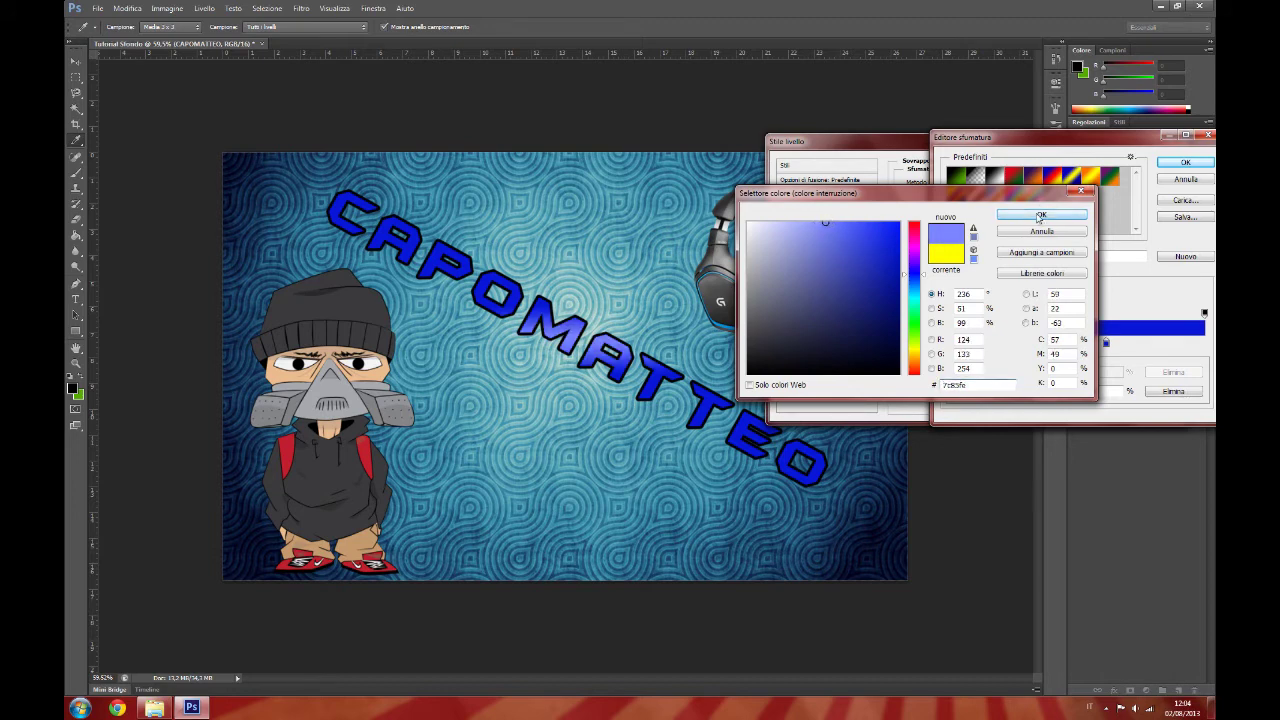
click(1040, 215)
Spread the outer blue stops further apart and accept the edited gradient.
drag(1040, 346, 1127, 345)
click(1107, 345)
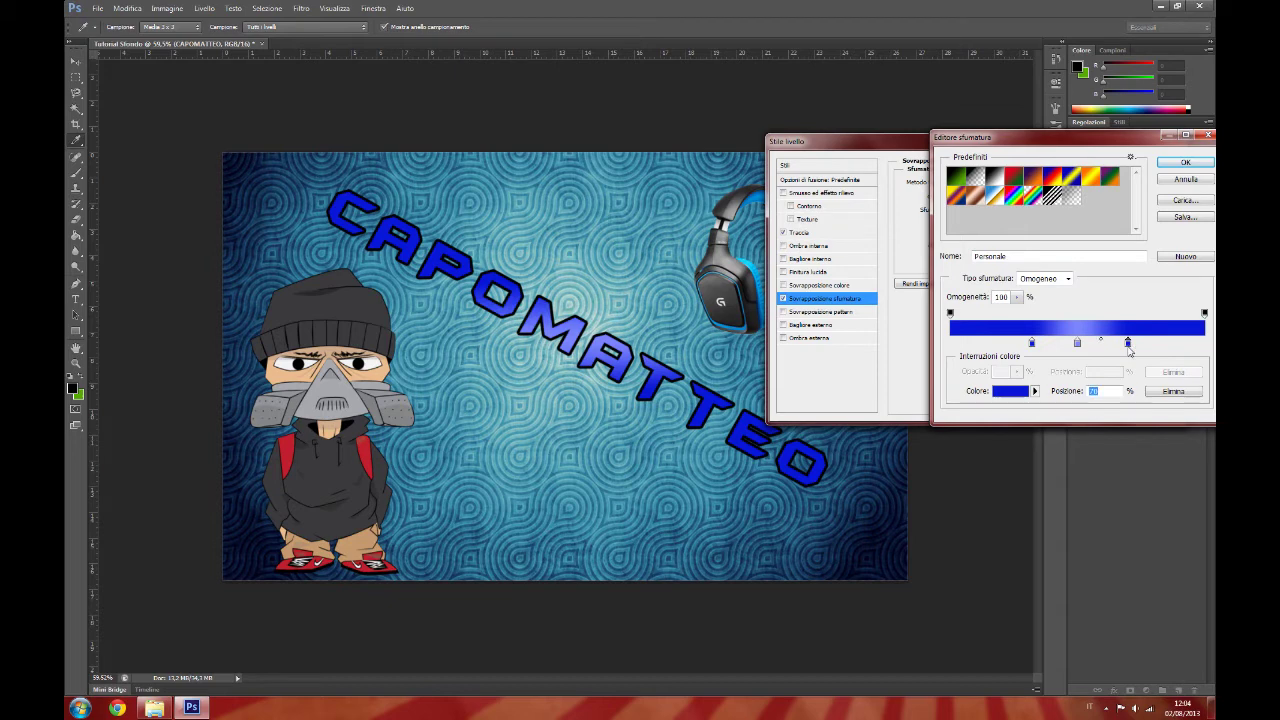
drag(1128, 345, 1136, 345)
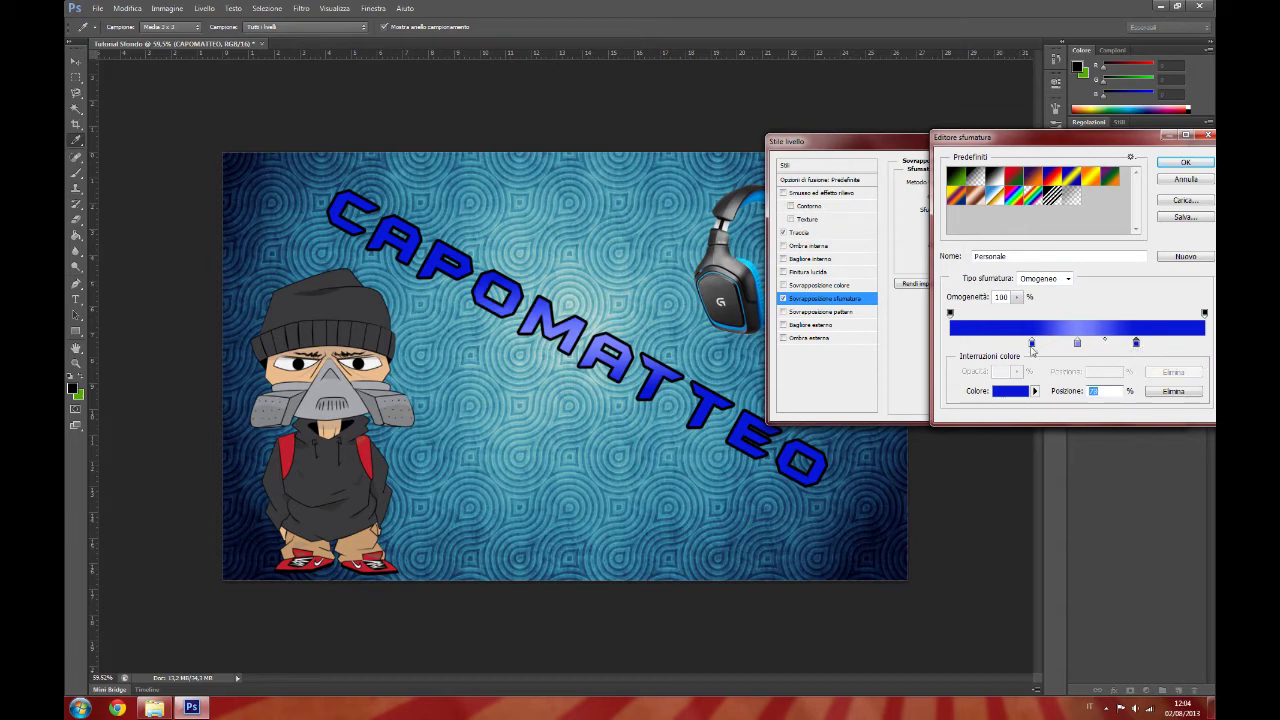
drag(1031, 345, 1017, 345)
drag(1136, 345, 1145, 345)
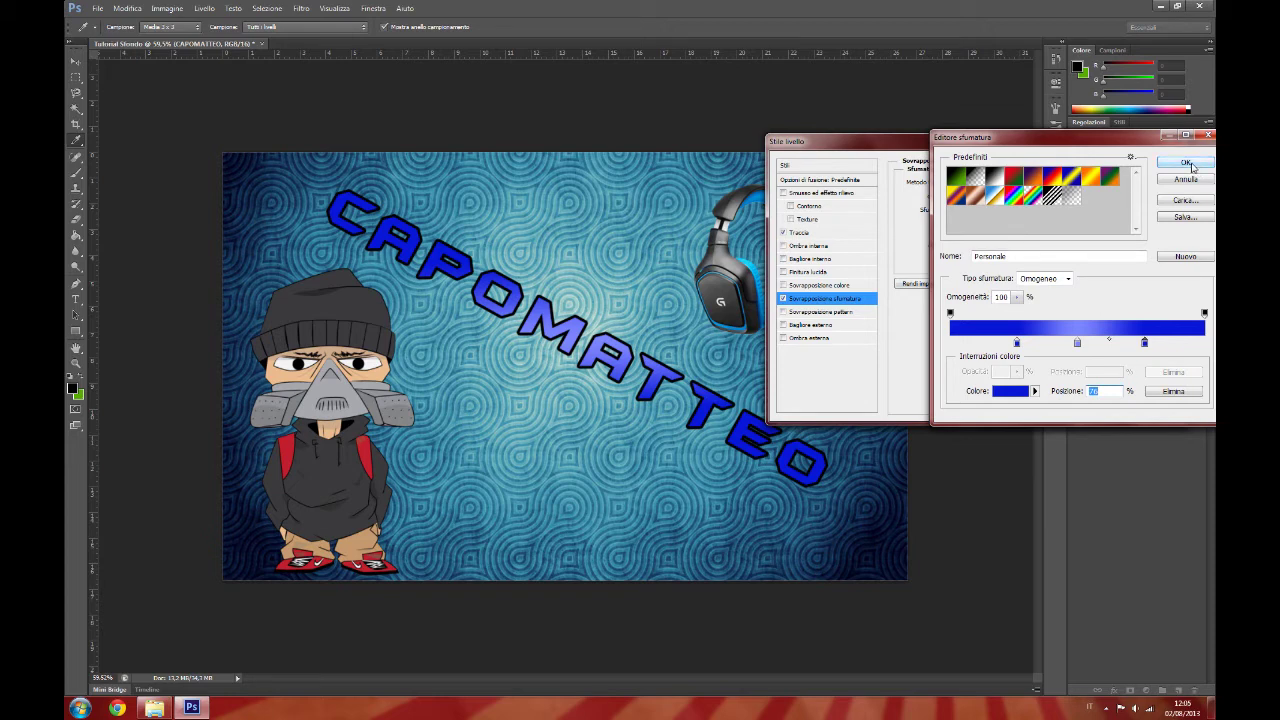
click(1186, 163)
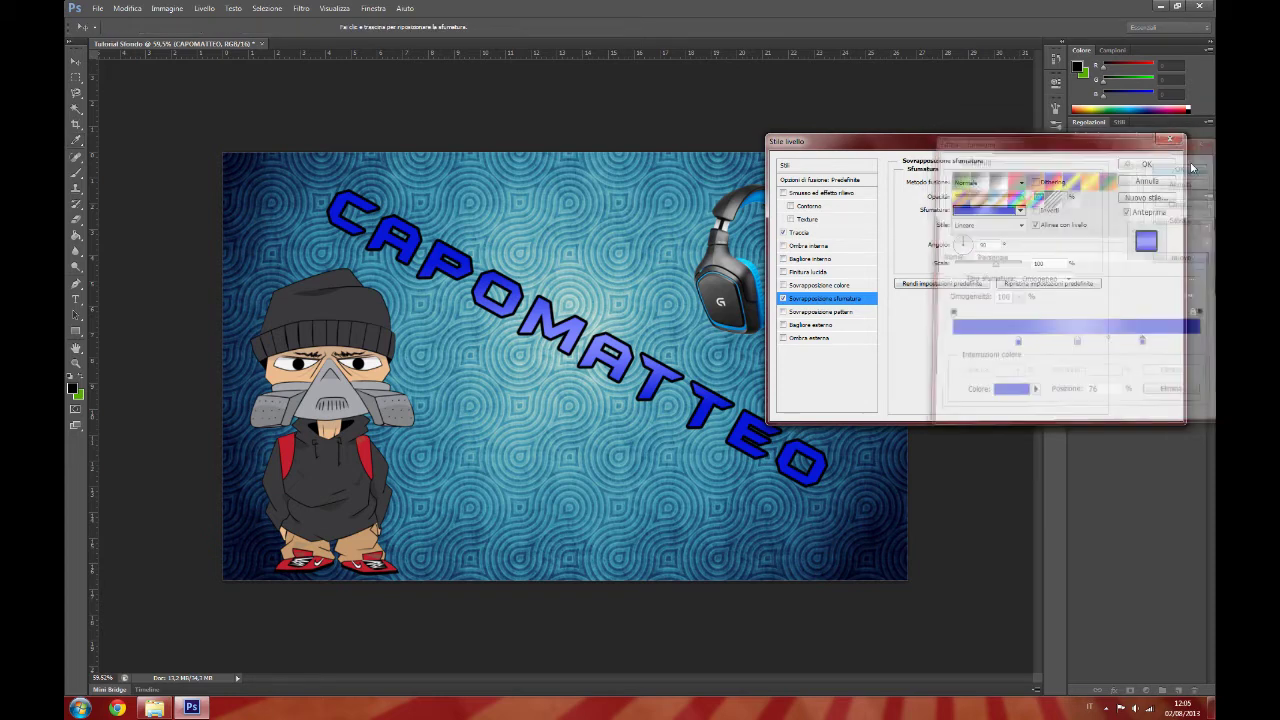
Turn off Pattern Overlay, add a Drop Shadow, and apply the title's layer styles.
click(785, 314)
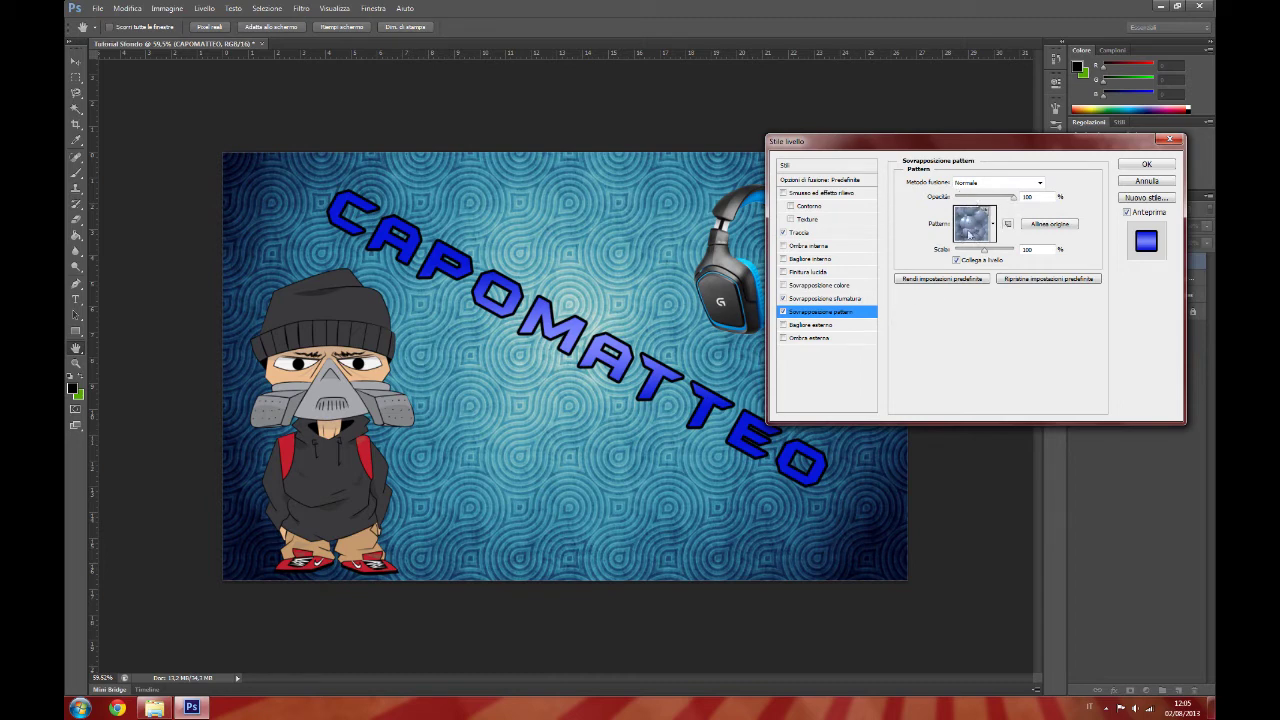
click(783, 312)
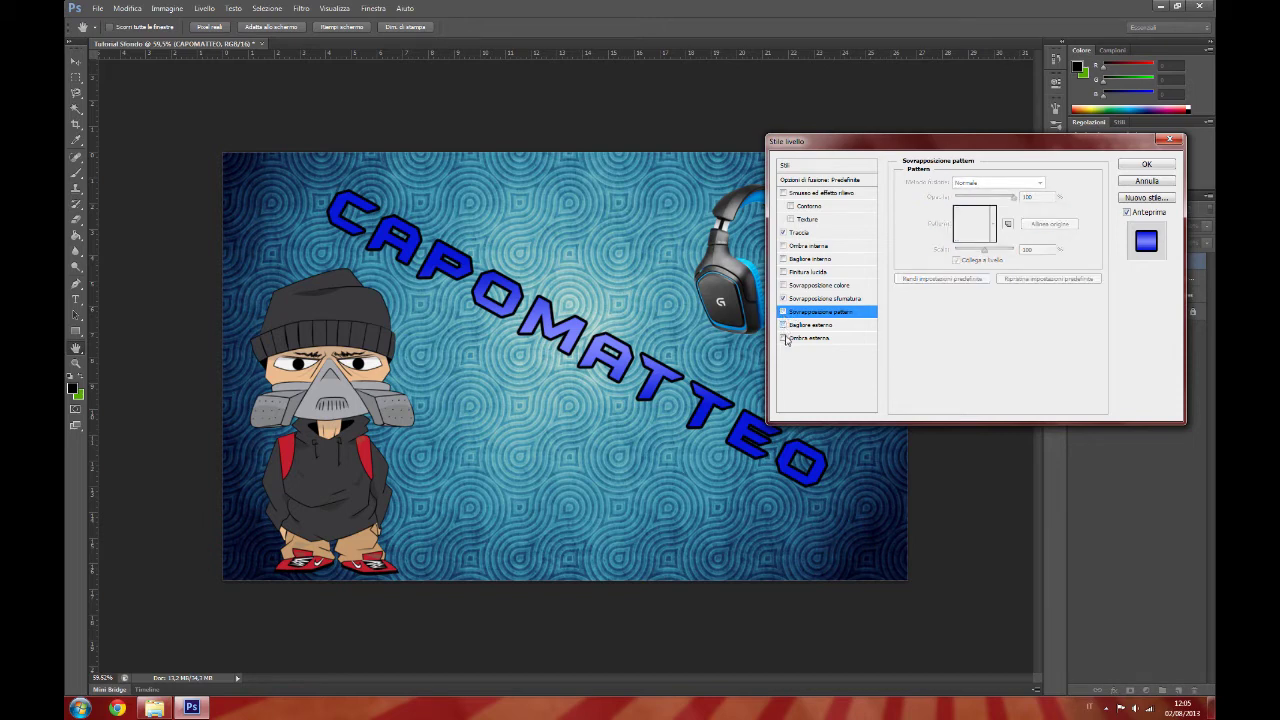
click(783, 338)
click(783, 338)
click(783, 338)
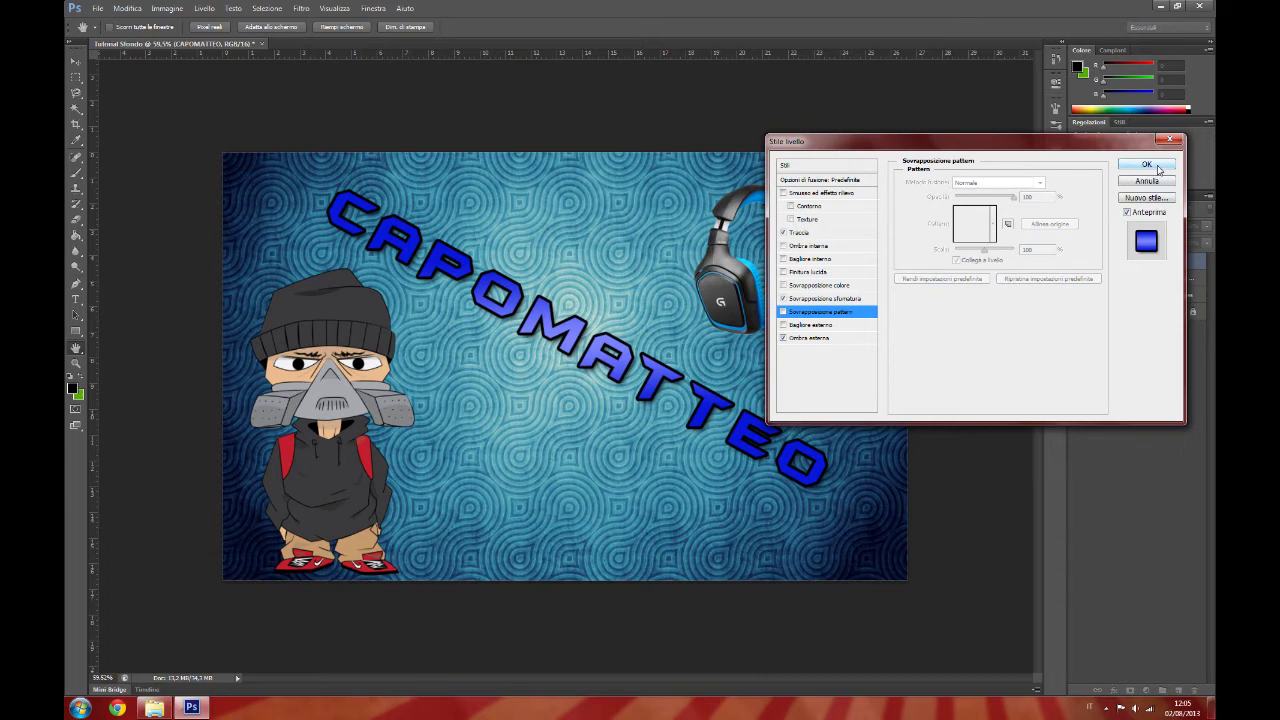
click(1147, 165)
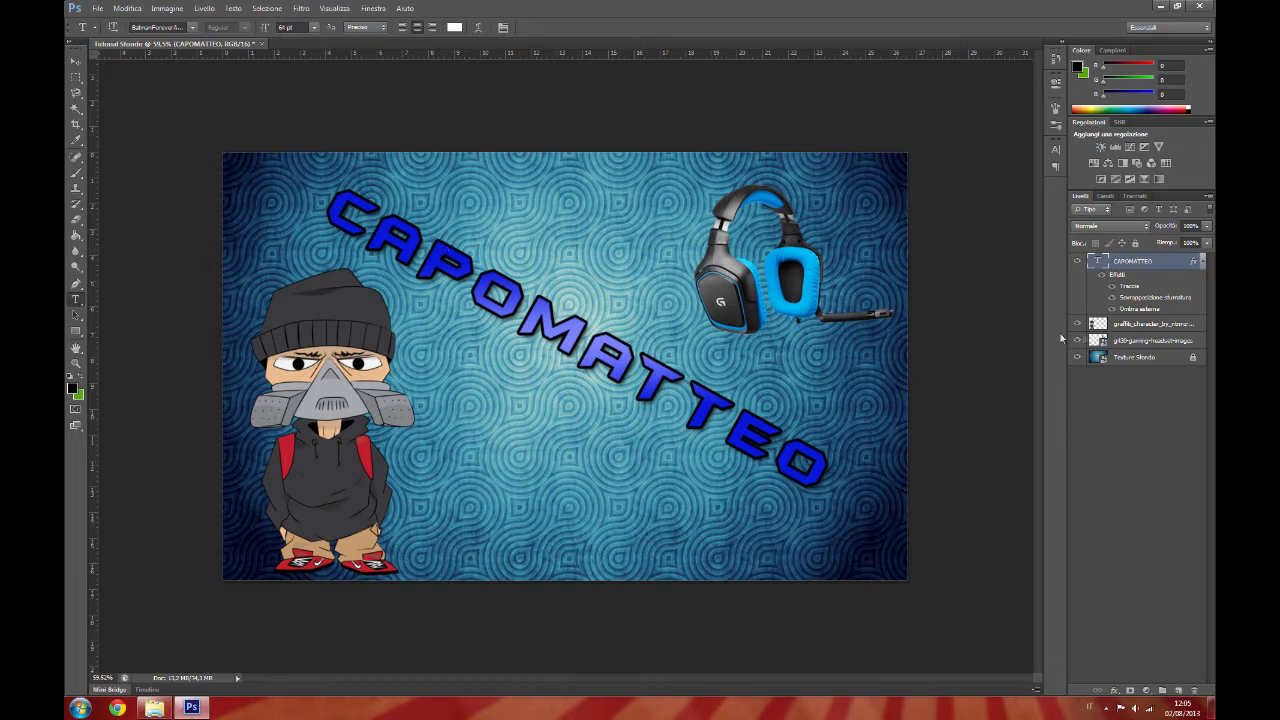
Collapse the title layer's effects list and minimize Photoshop to reveal the Tutorial Sfondo folder.
click(1203, 260)
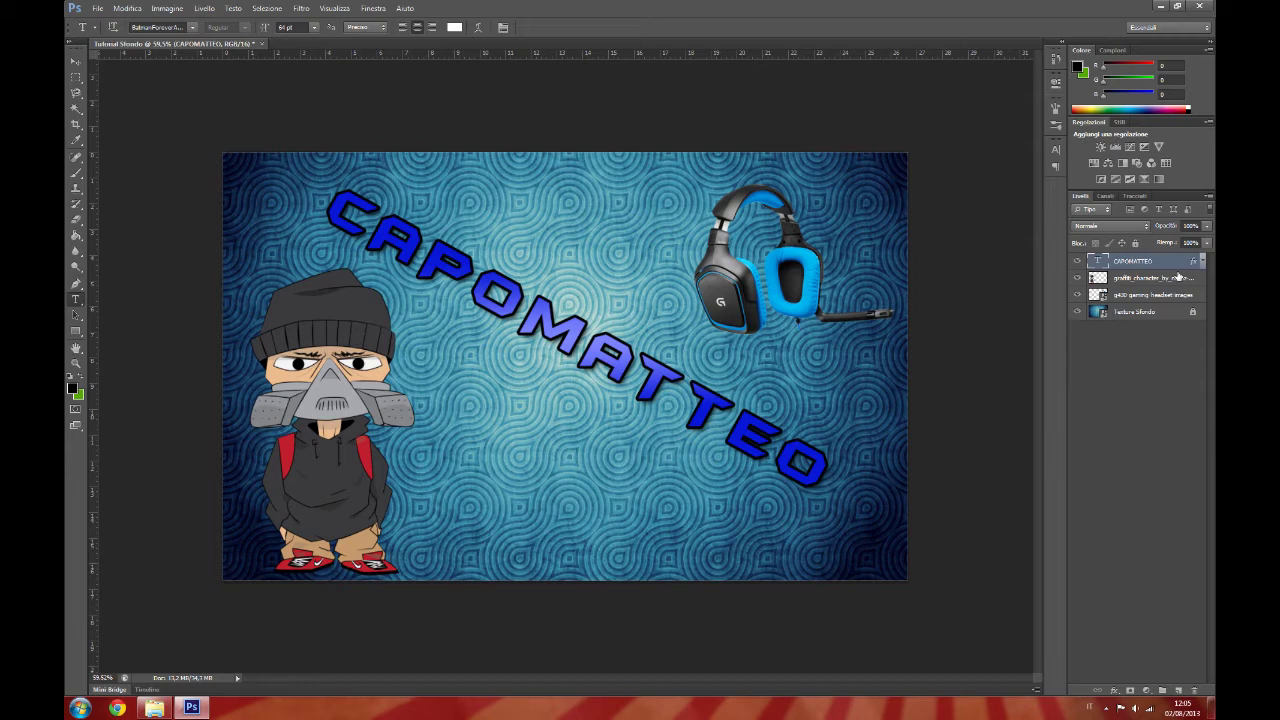
click(1160, 6)
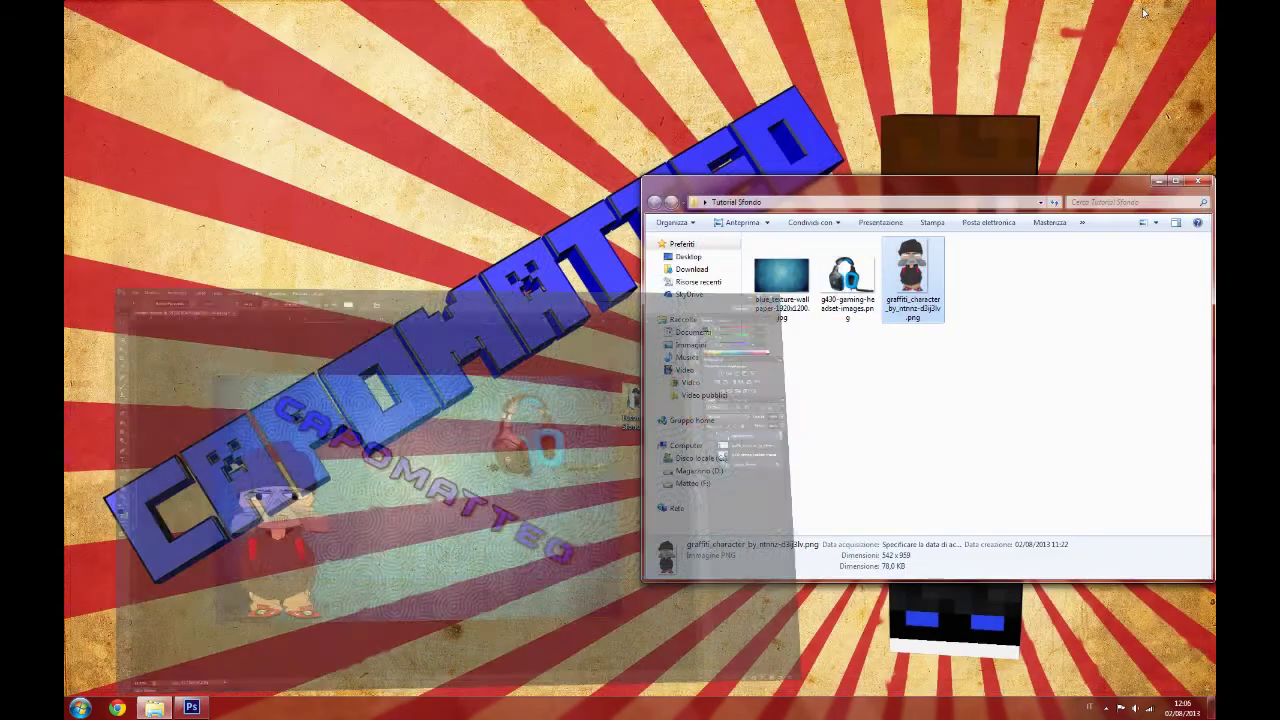
Hide the Tutorial Sfondo folder window and bring the CAPOMATTEO document back from the taskbar.
click(1160, 183)
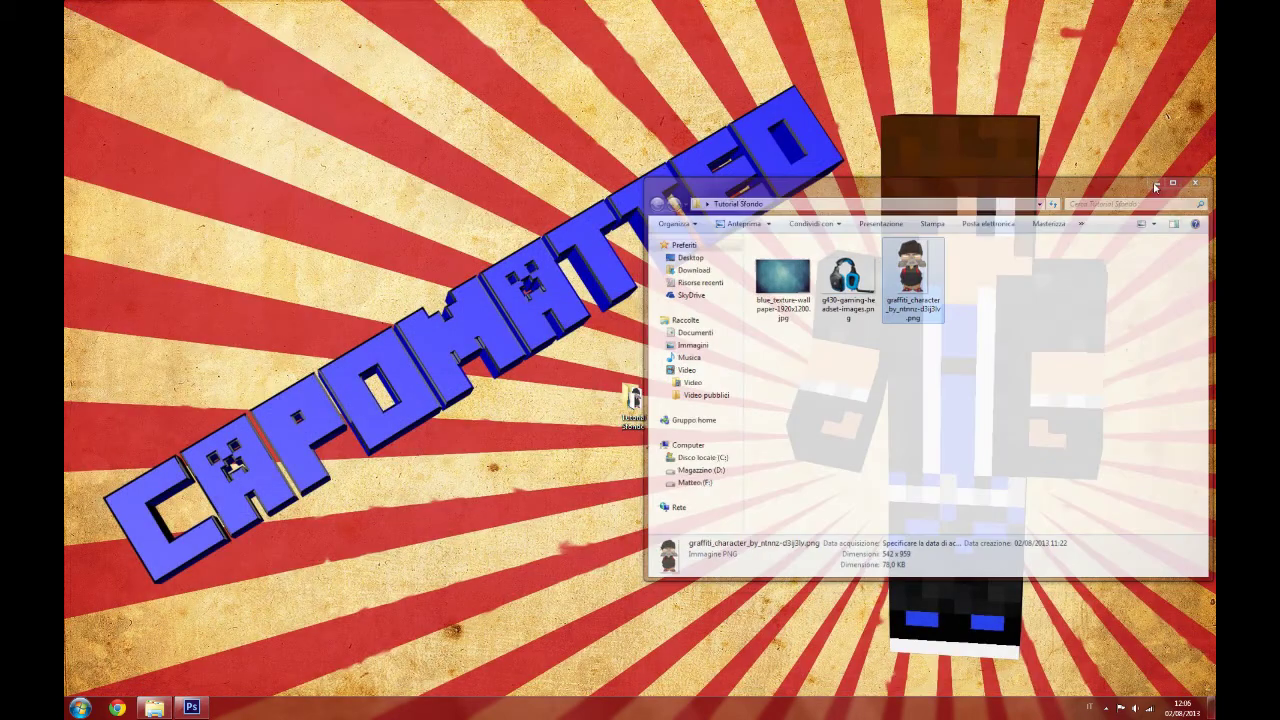
drag(1091, 86, 846, 298)
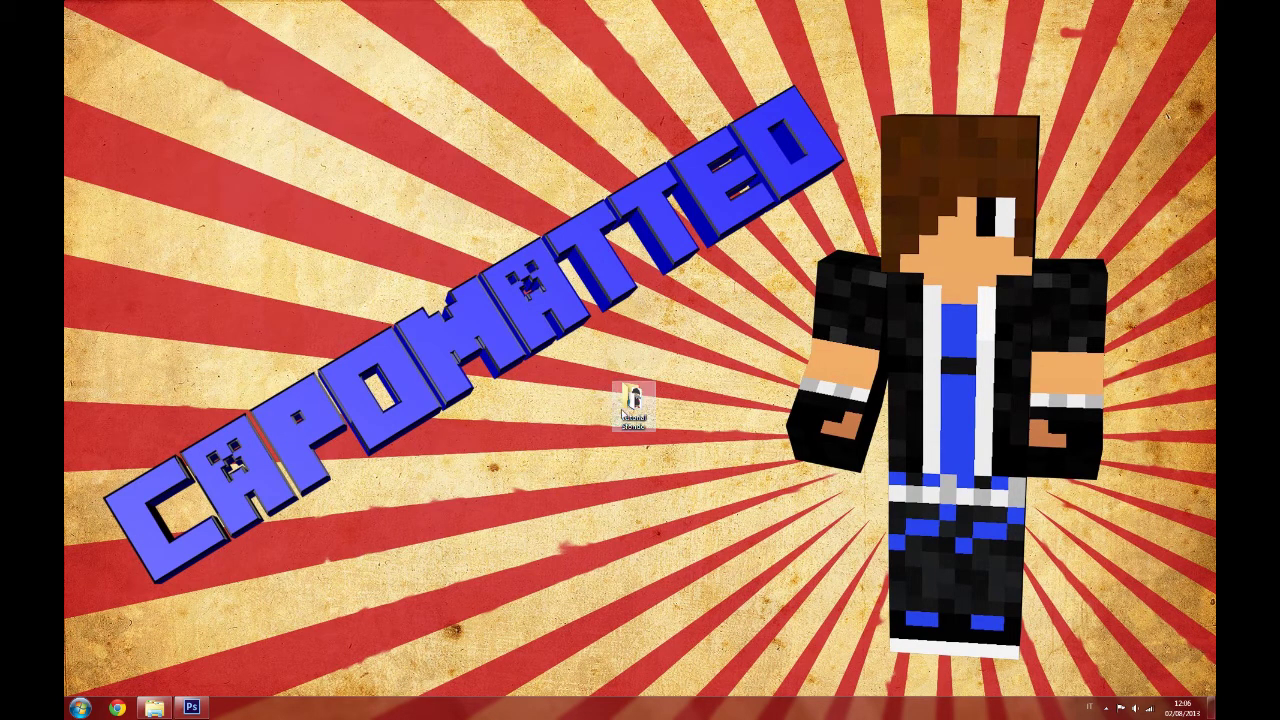
mouse_move(633, 402)
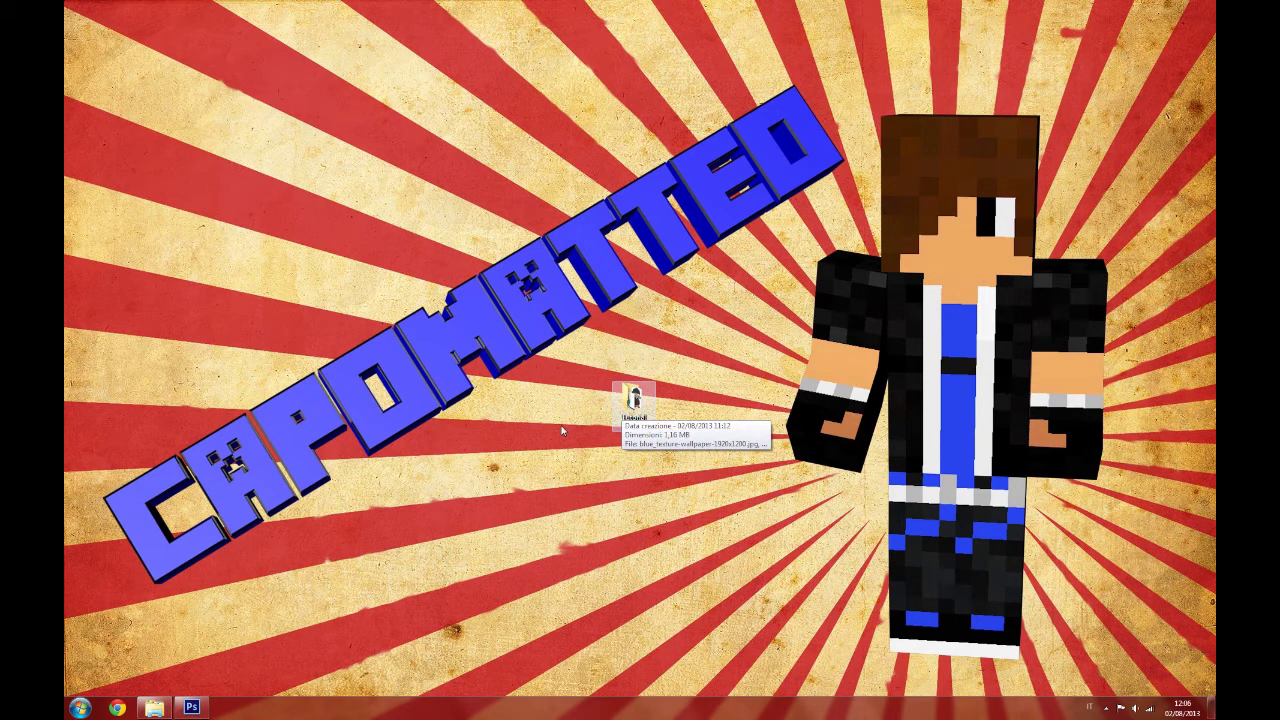
click(191, 707)
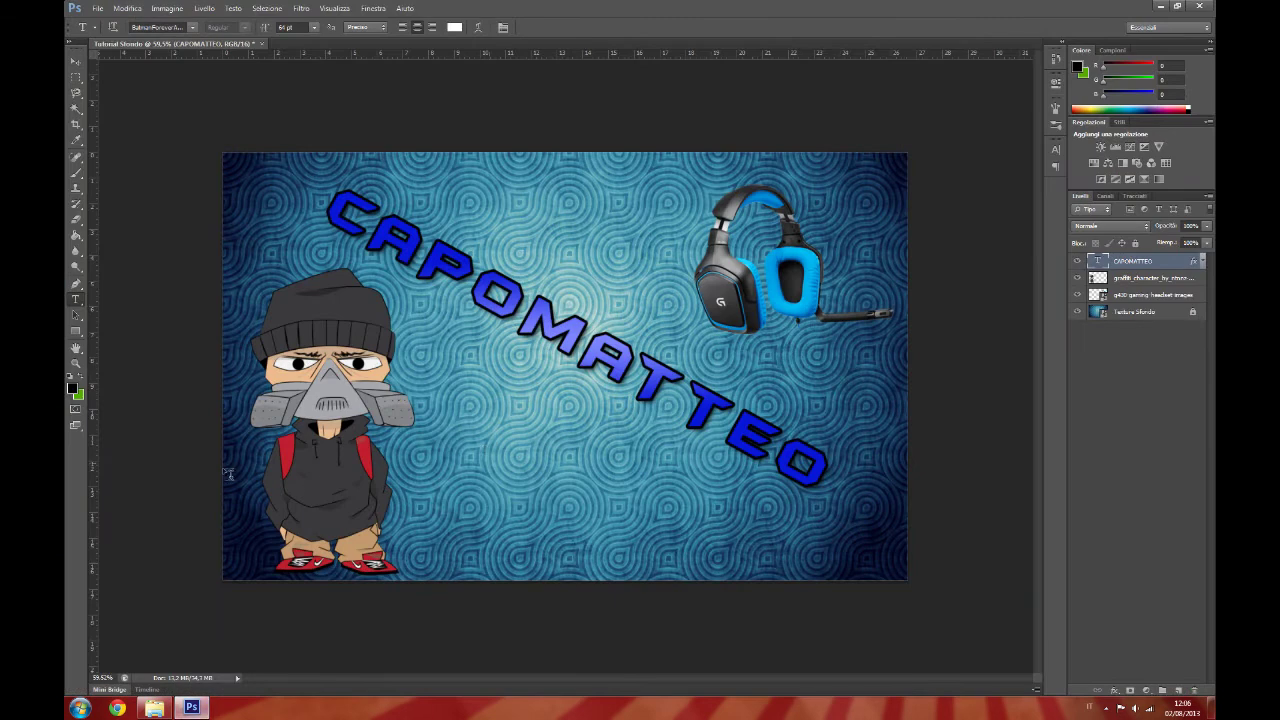
Save the wallpaper as Tutorial Sfondo.psd in Desktop > Tutorial Sfondo with maximum compatibility.
click(103, 13)
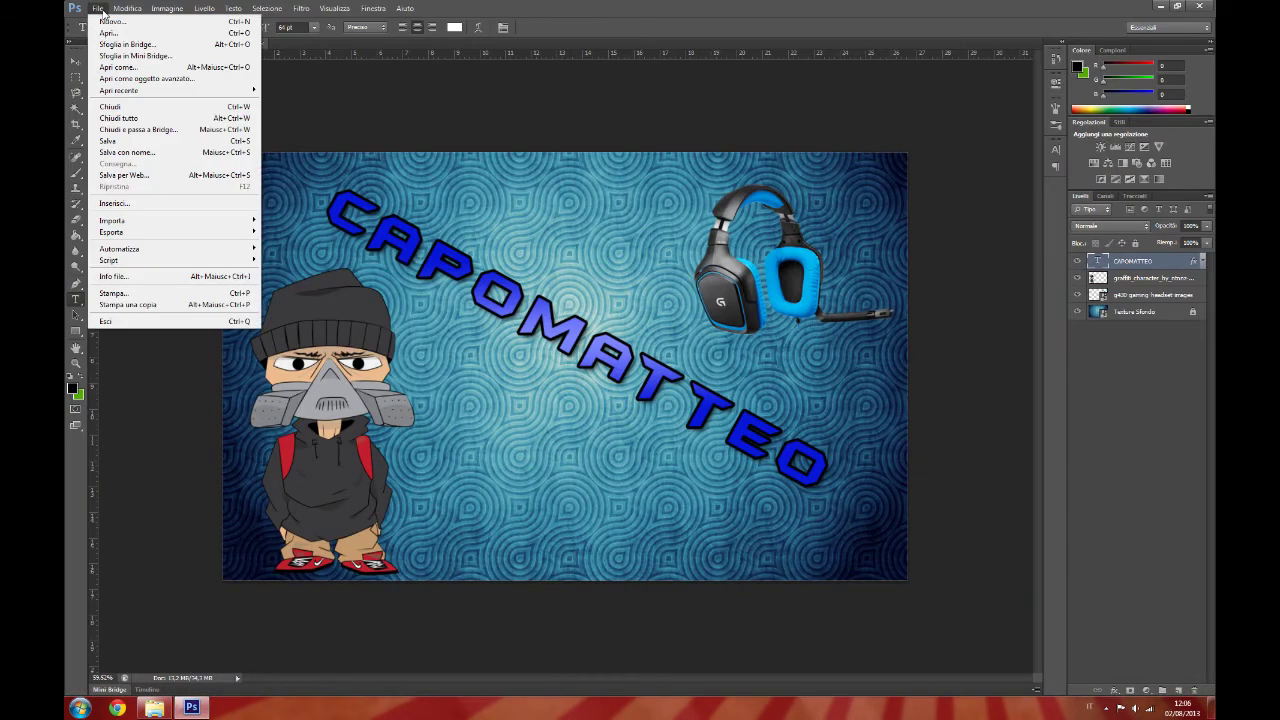
click(128, 153)
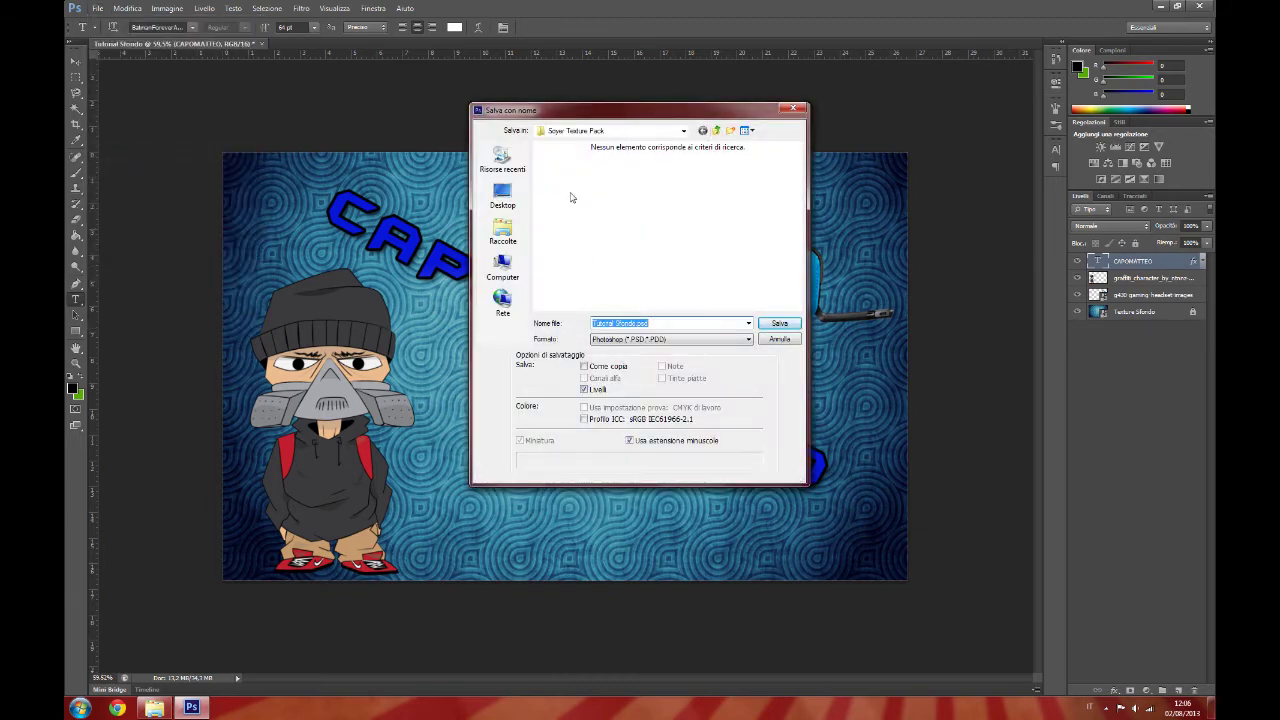
click(503, 200)
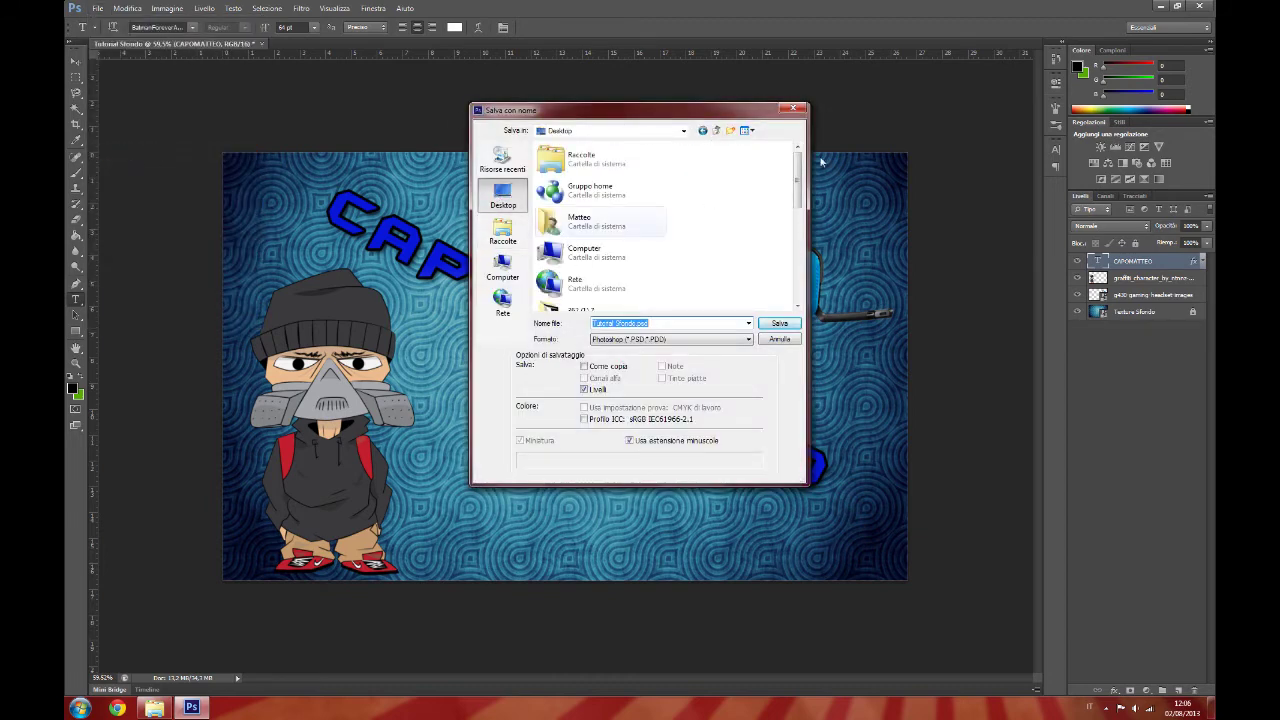
drag(798, 178, 791, 268)
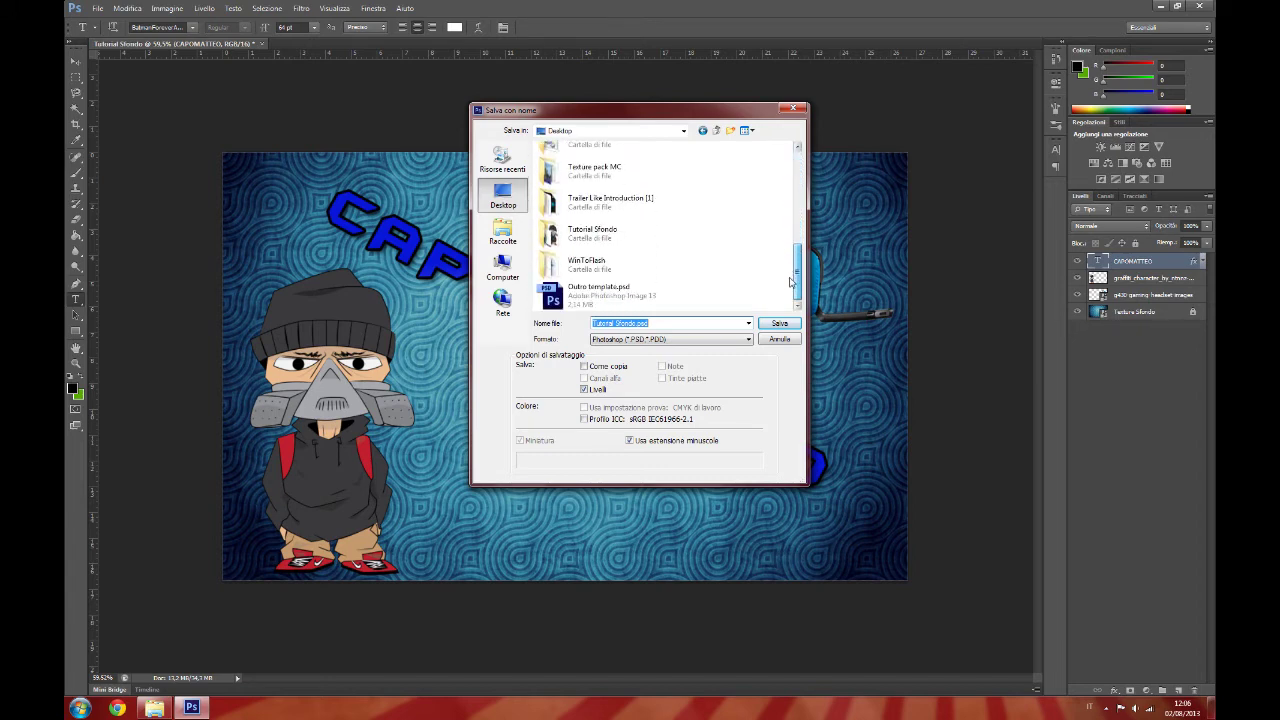
double_click(574, 238)
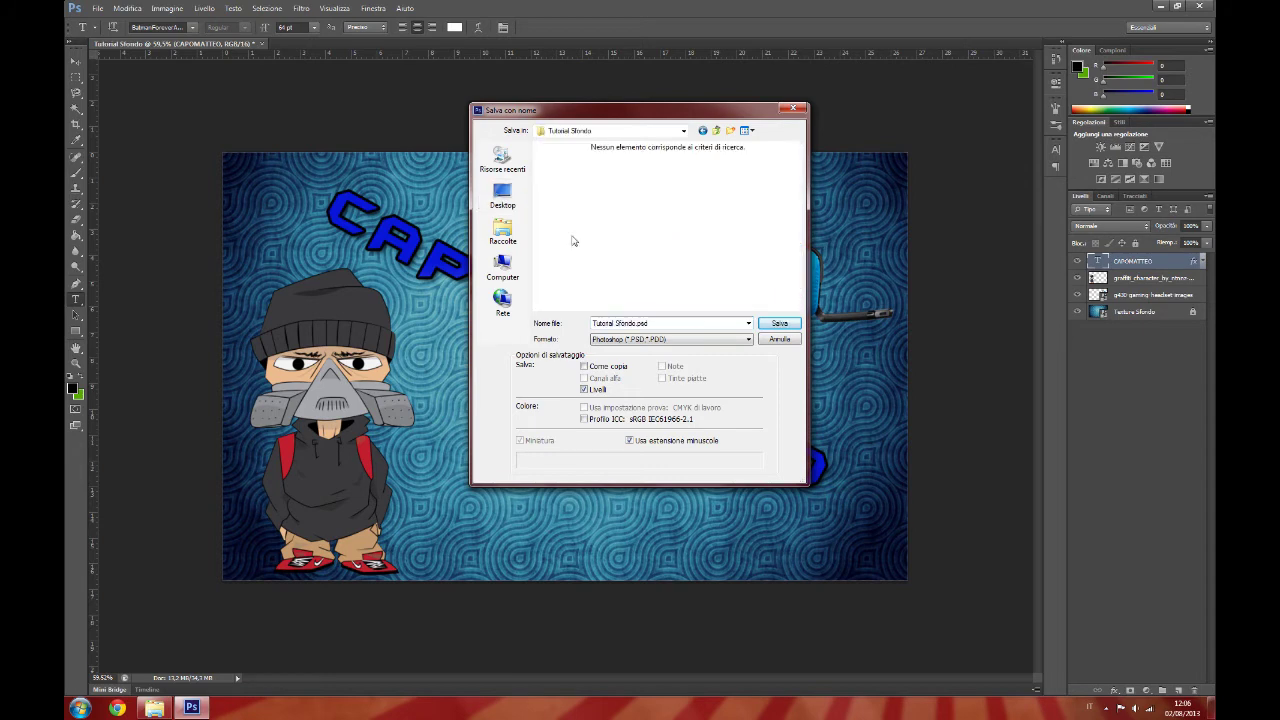
click(779, 323)
click(776, 220)
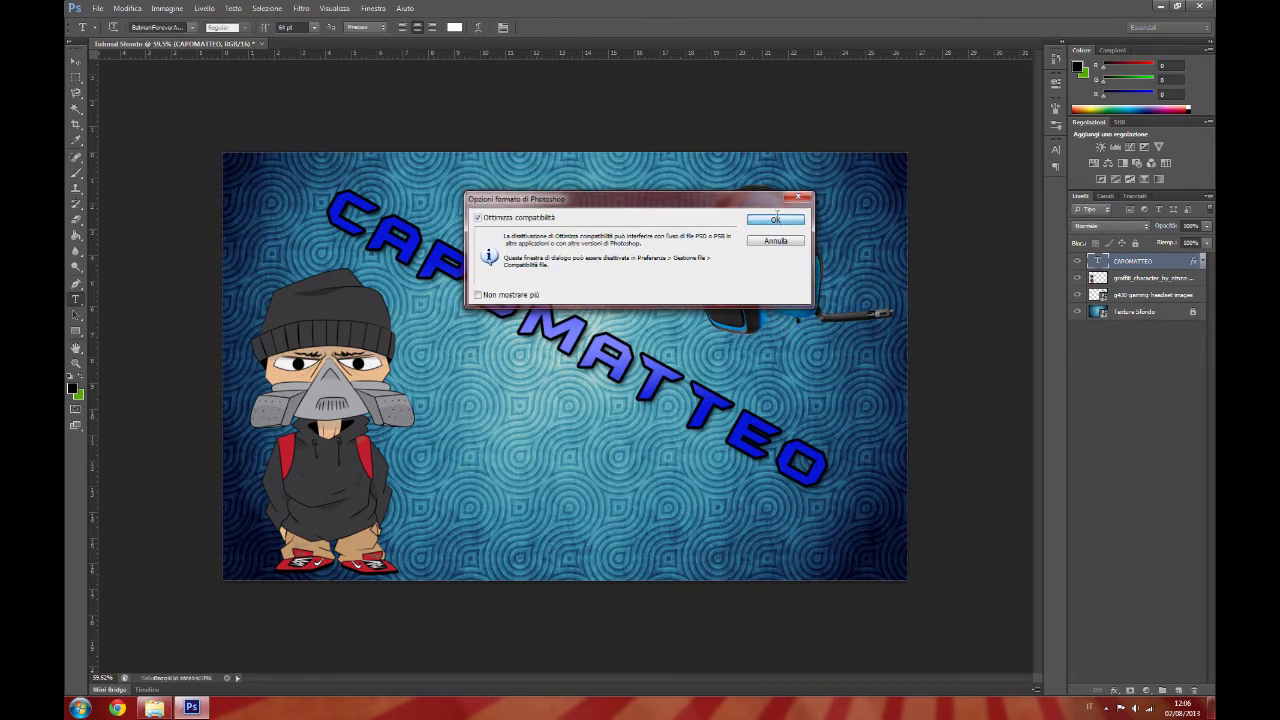
Dismiss the background-save warning triggered by a repeated Save As attempt.
click(98, 8)
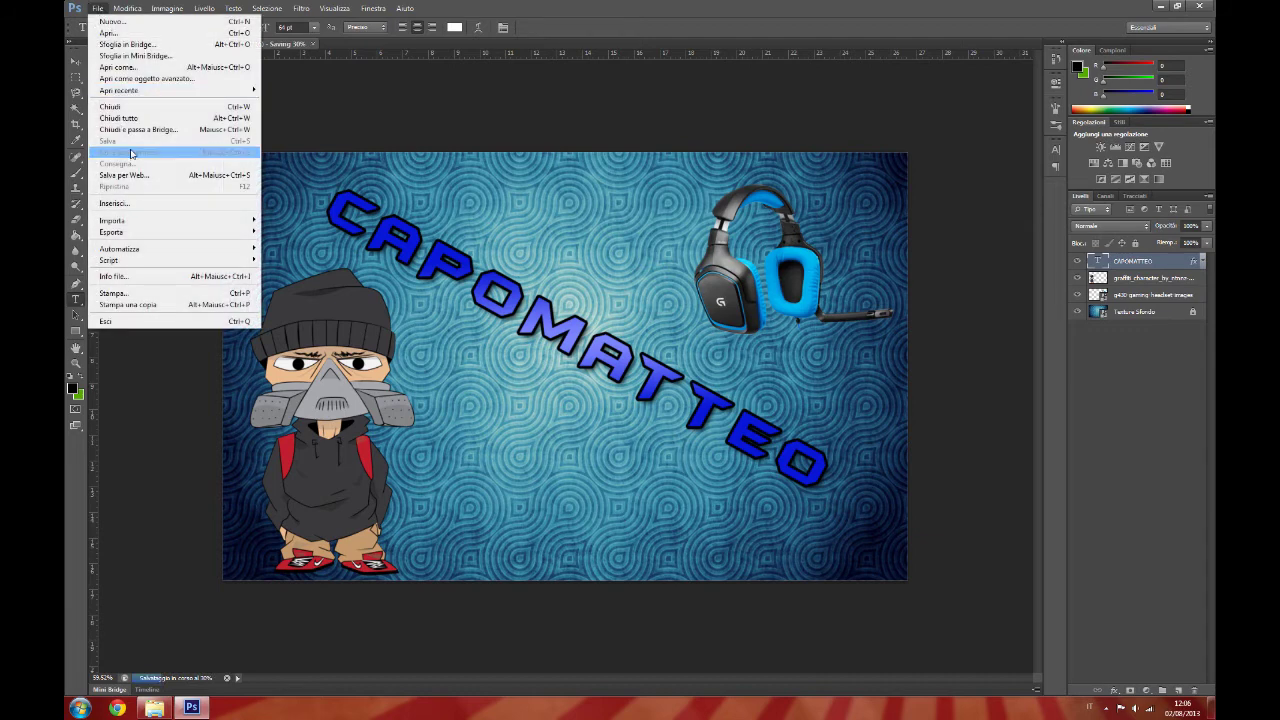
click(133, 154)
click(674, 271)
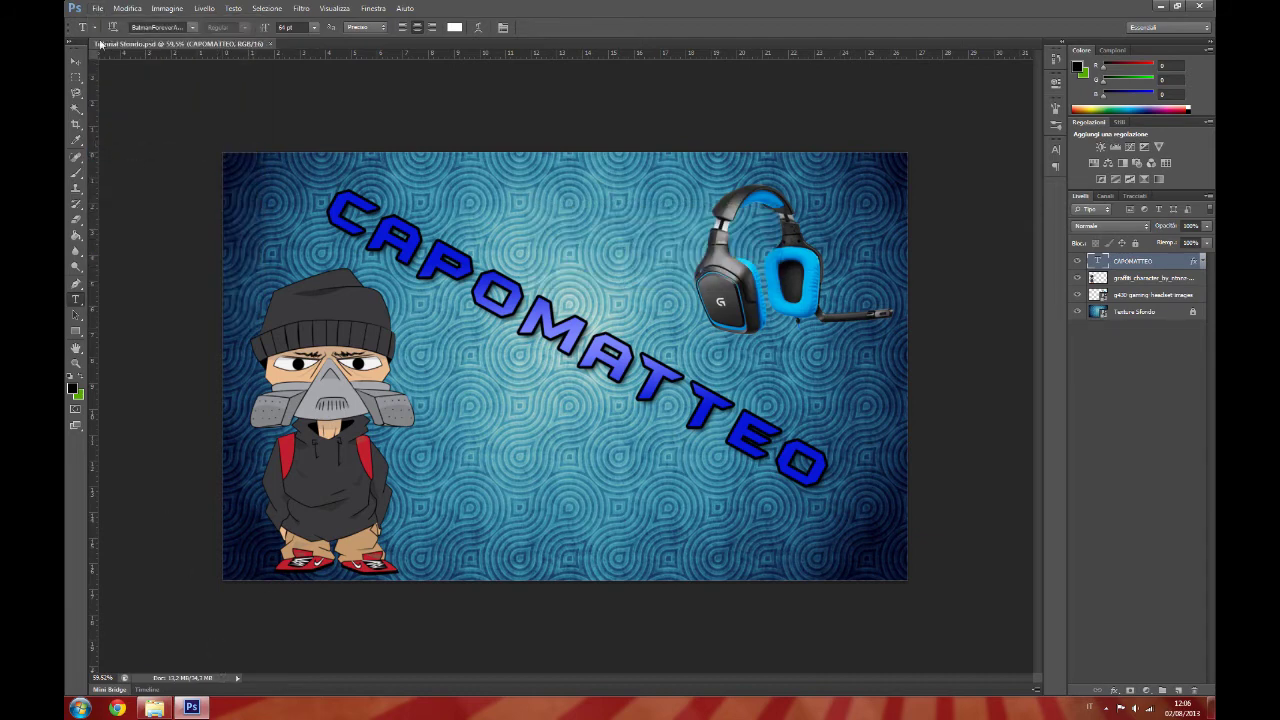
click(99, 9)
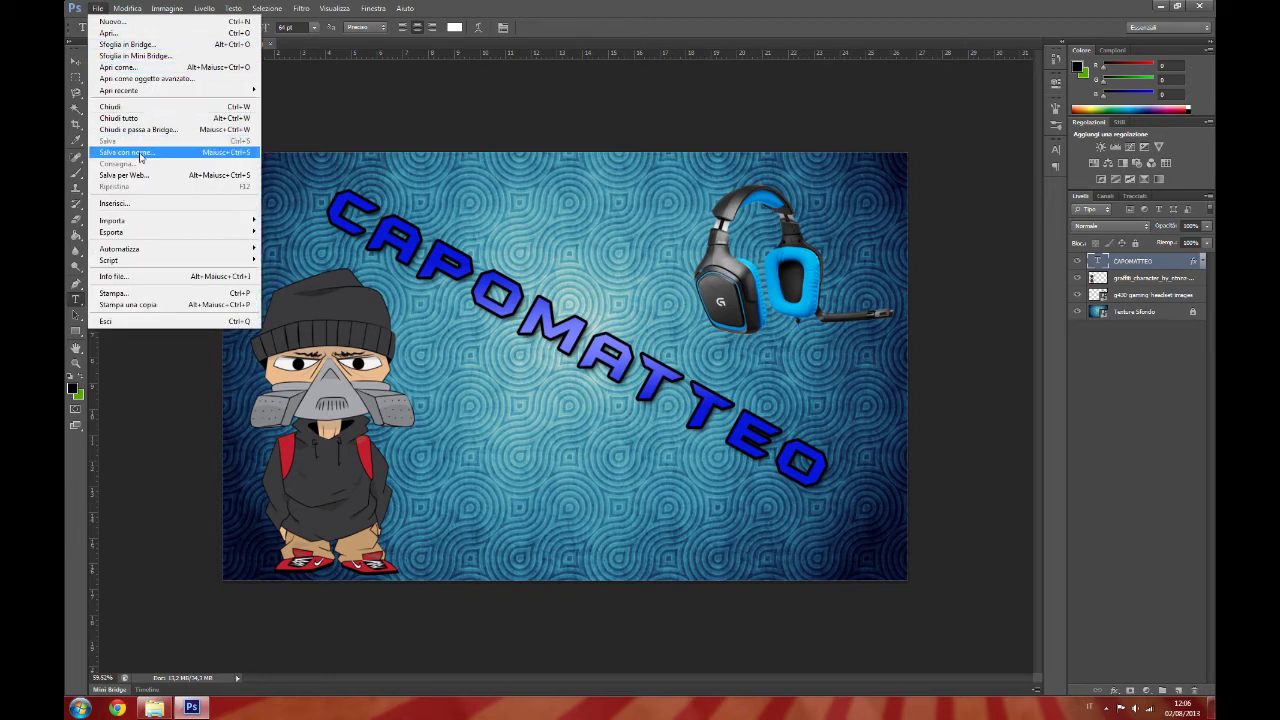
Save a PNG copy named Tutorial Sfondo.png with interlacing set to None, then minimize Photoshop.
click(140, 151)
click(670, 340)
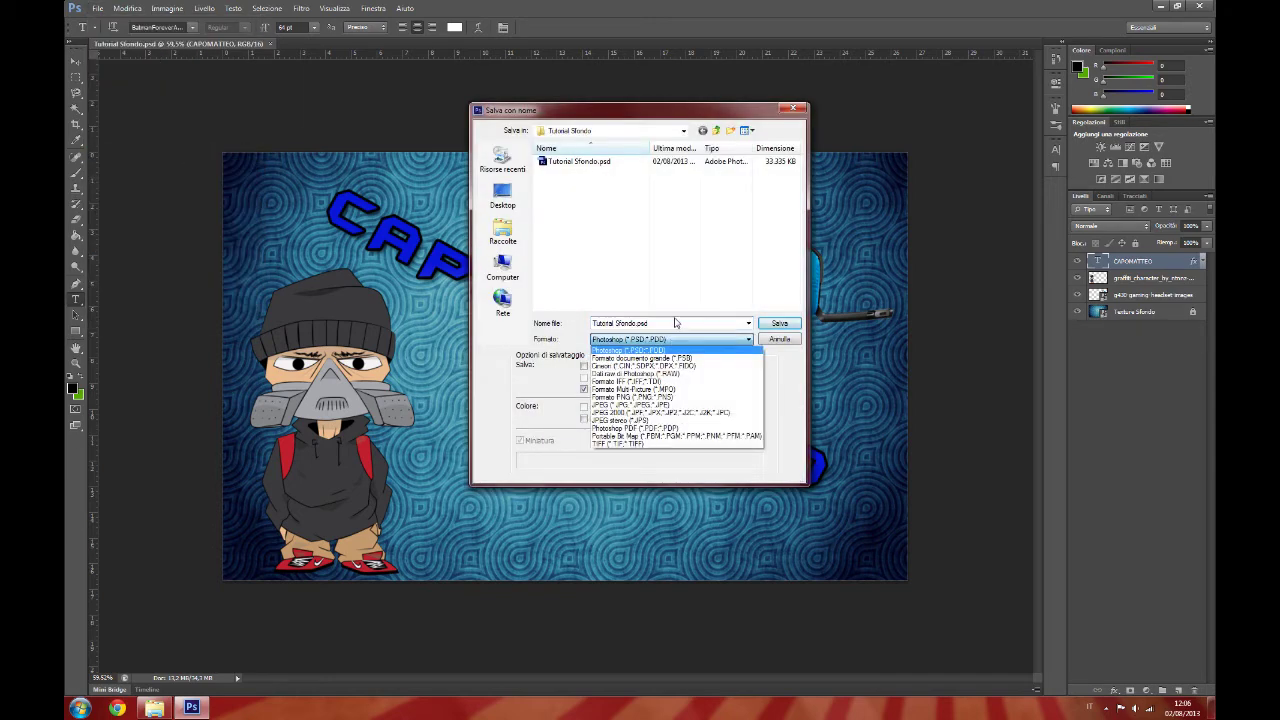
click(632, 399)
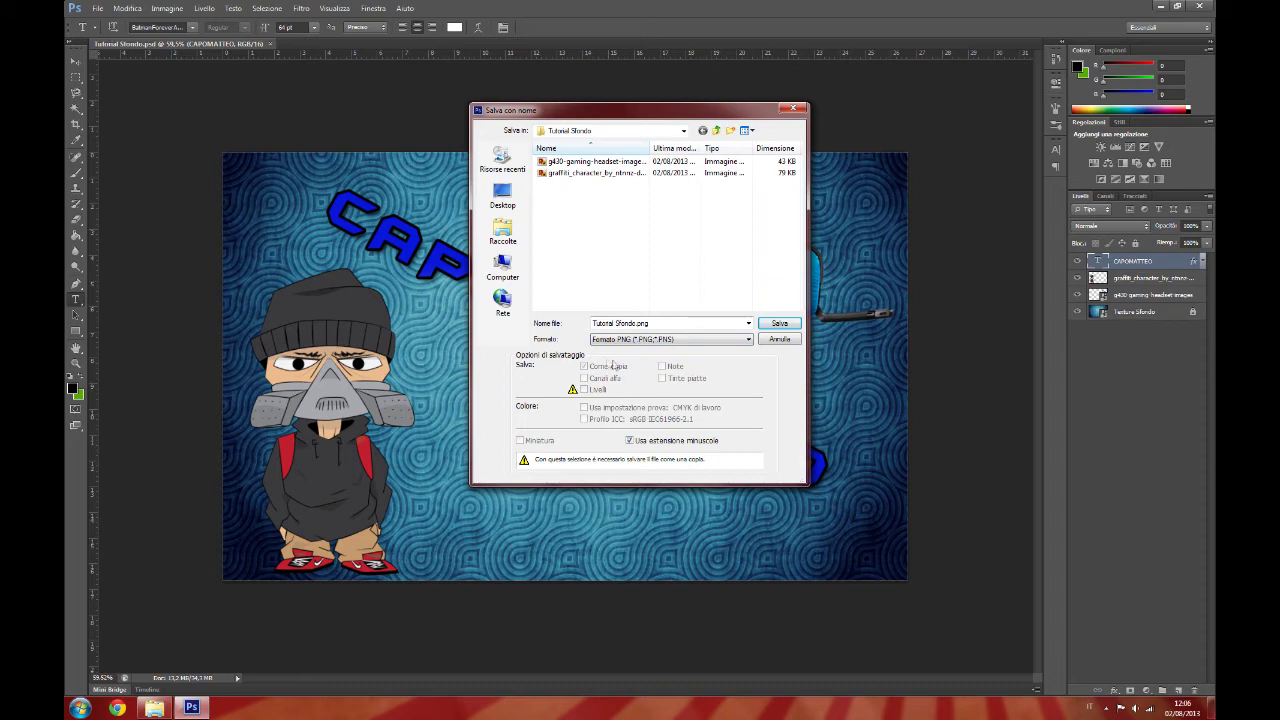
click(778, 324)
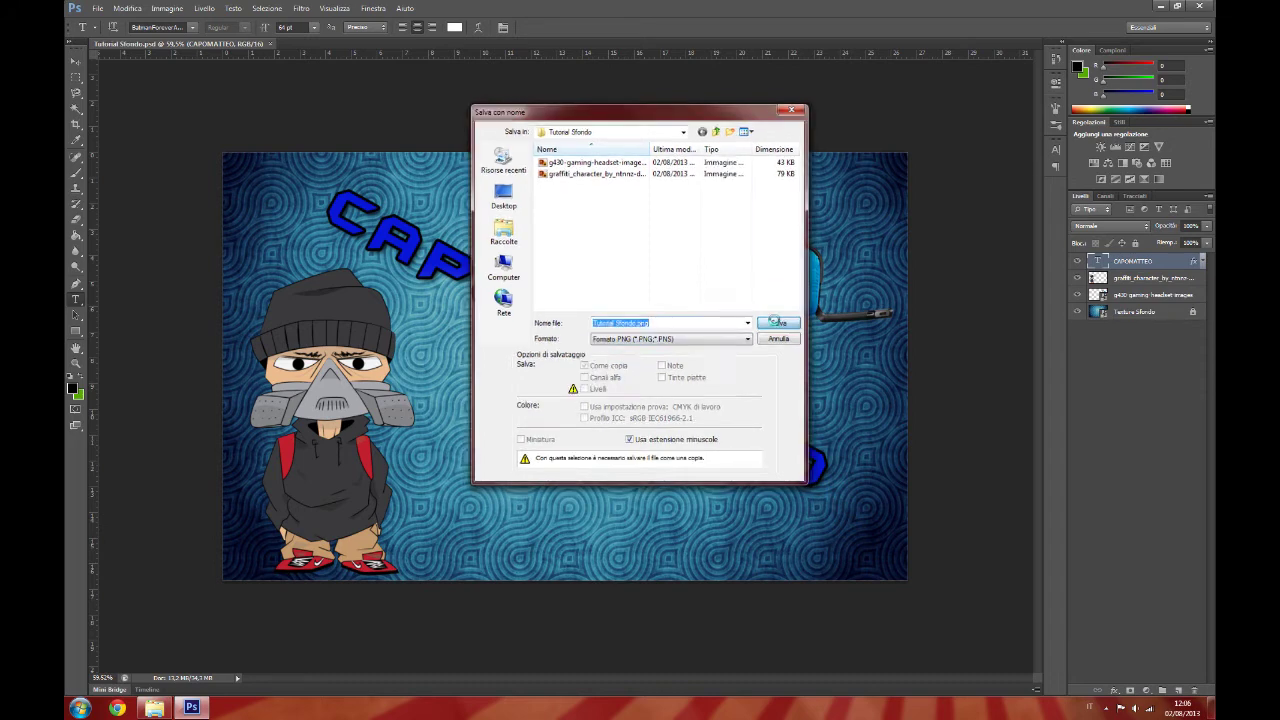
click(588, 285)
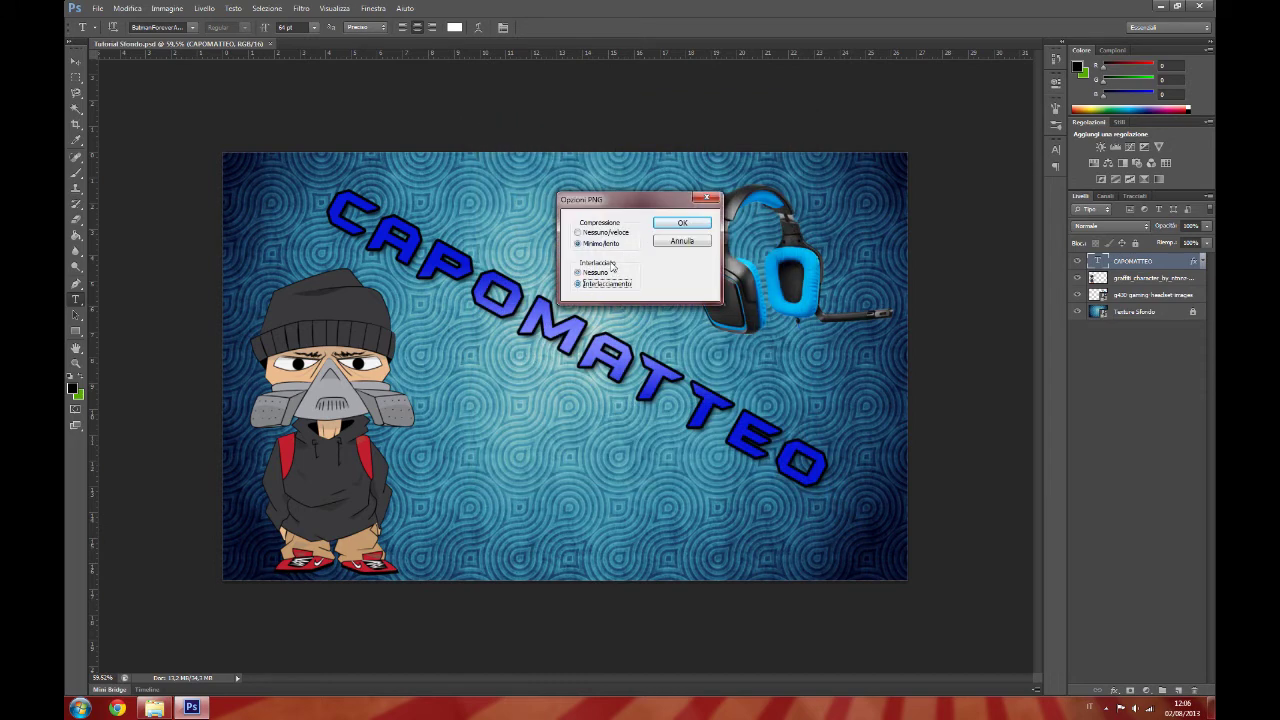
click(592, 284)
click(596, 273)
click(685, 223)
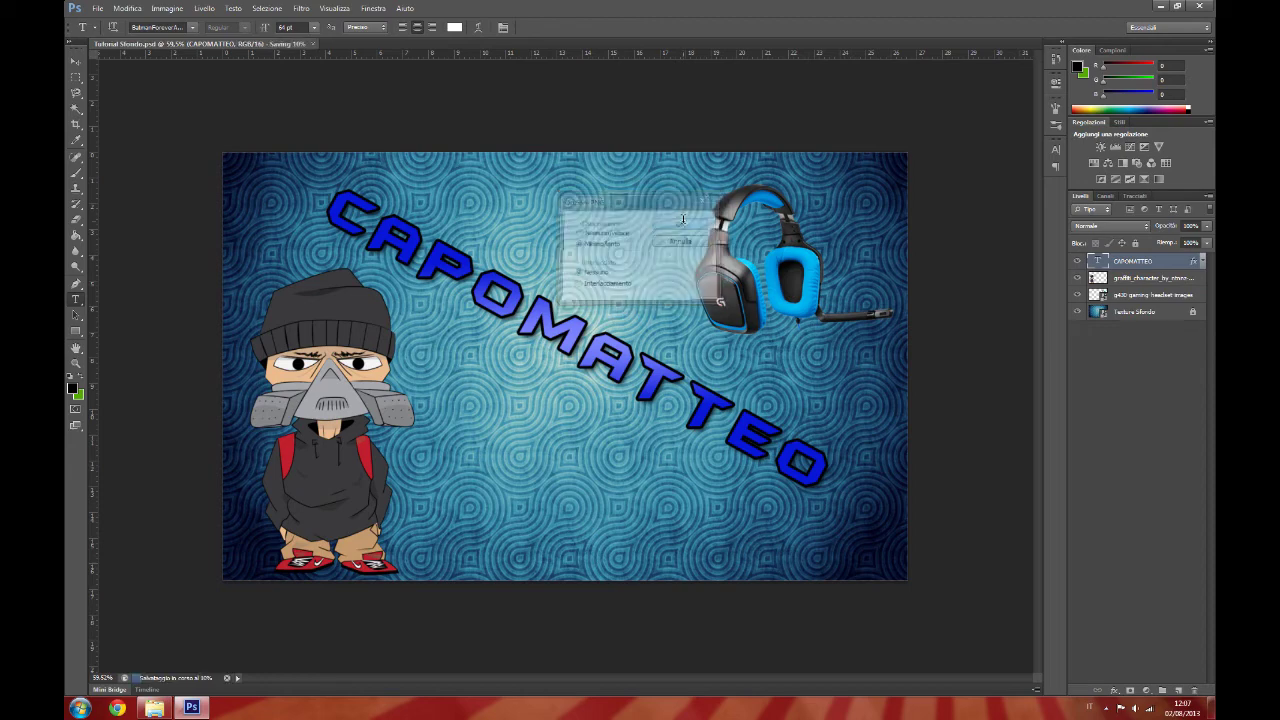
click(1163, 6)
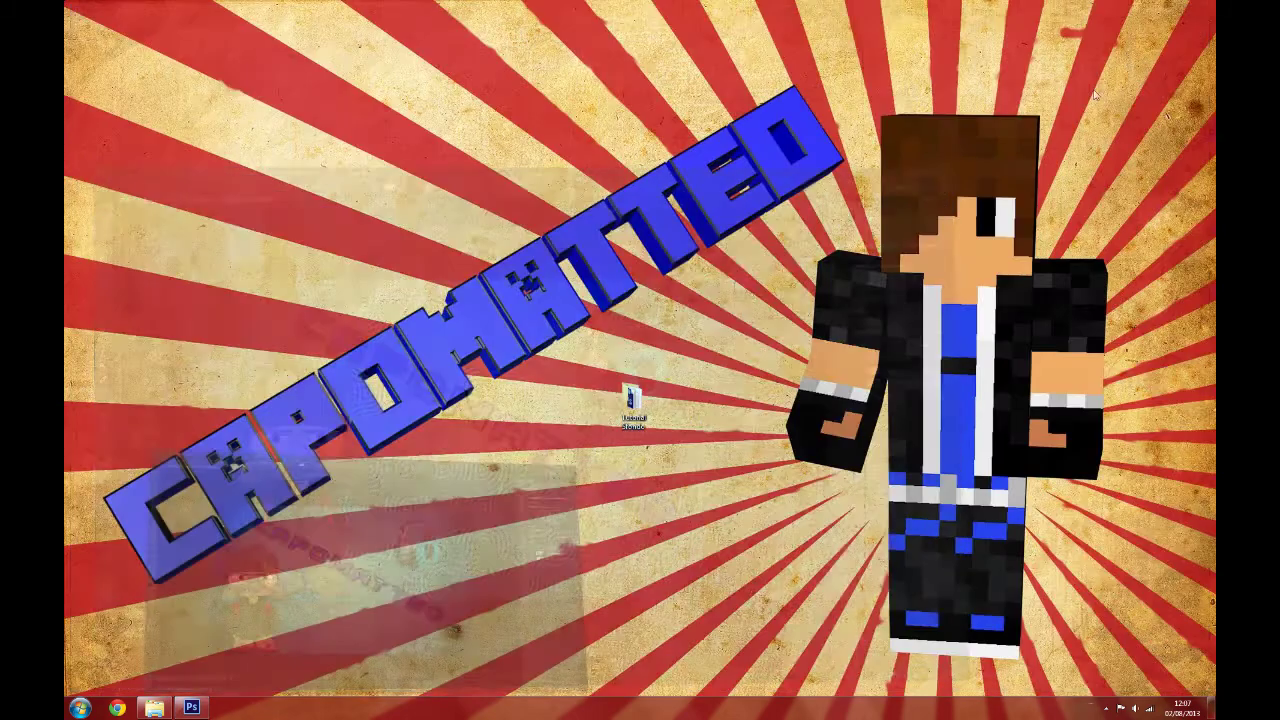
Open Tutorial Sfondo.png from the Tutorial Sfondo folder to view the finished wallpaper.
double_click(636, 410)
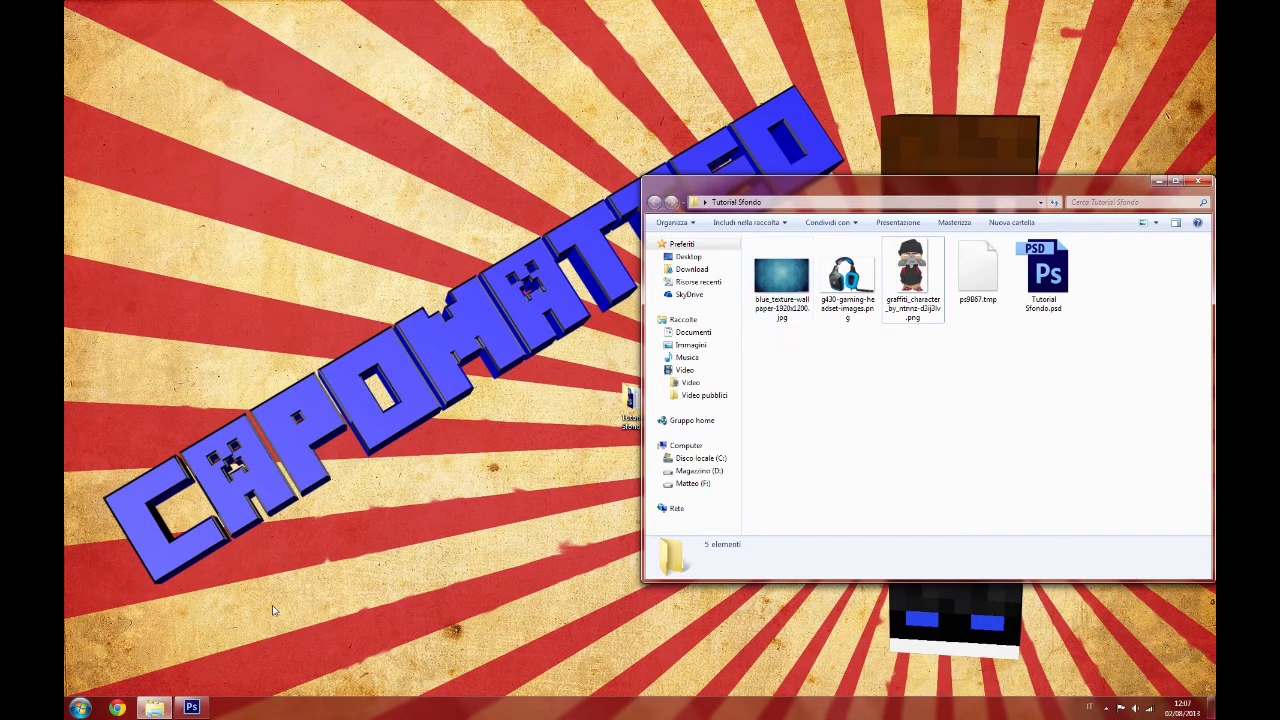
click(200, 708)
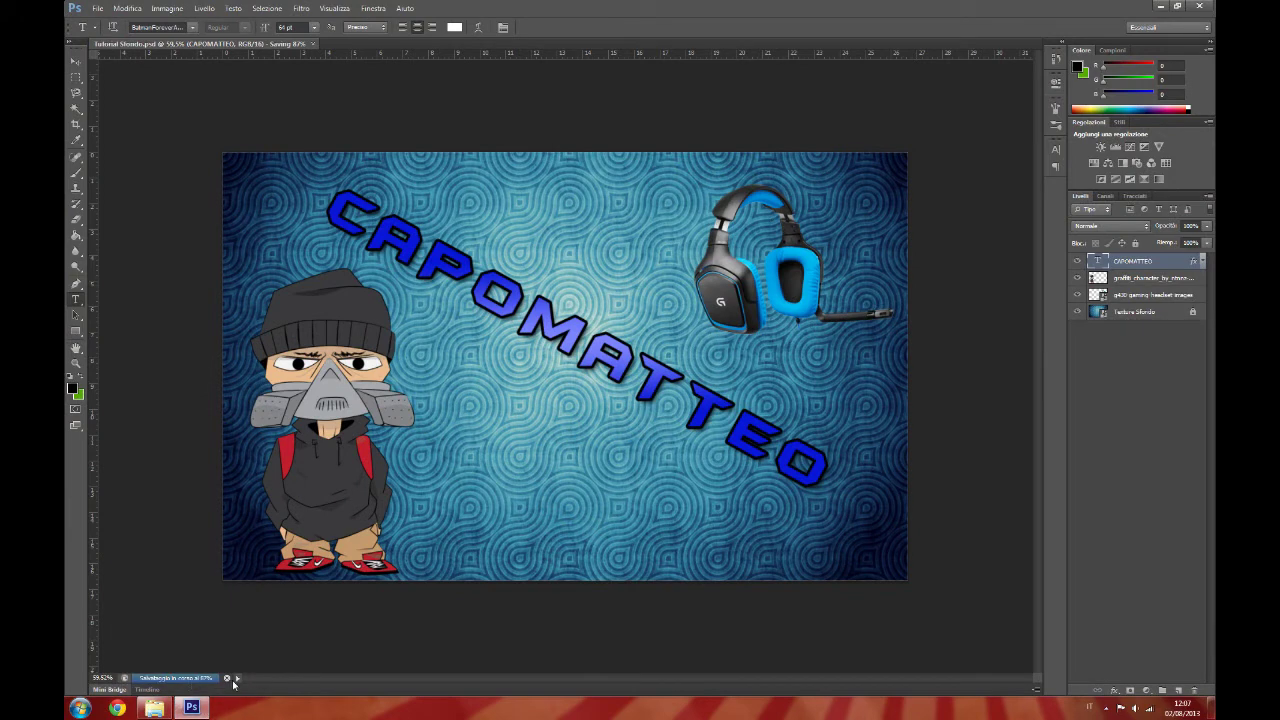
click(155, 709)
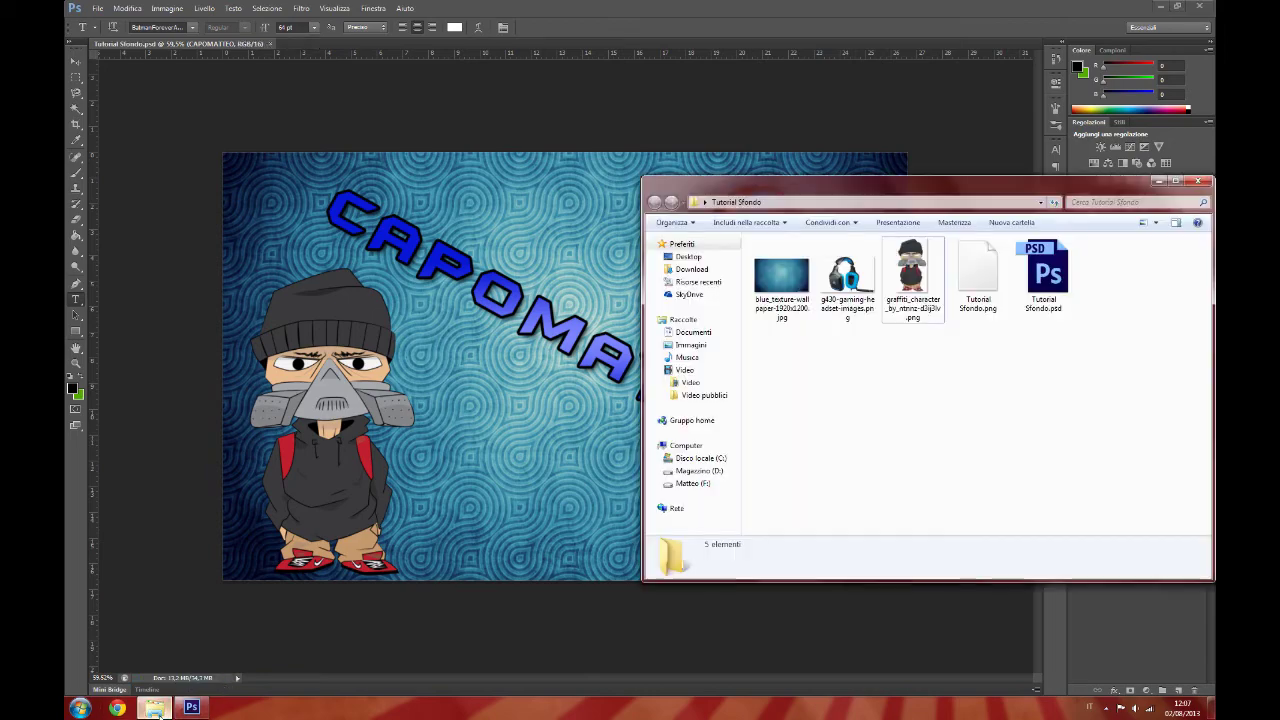
click(985, 285)
double_click(979, 280)
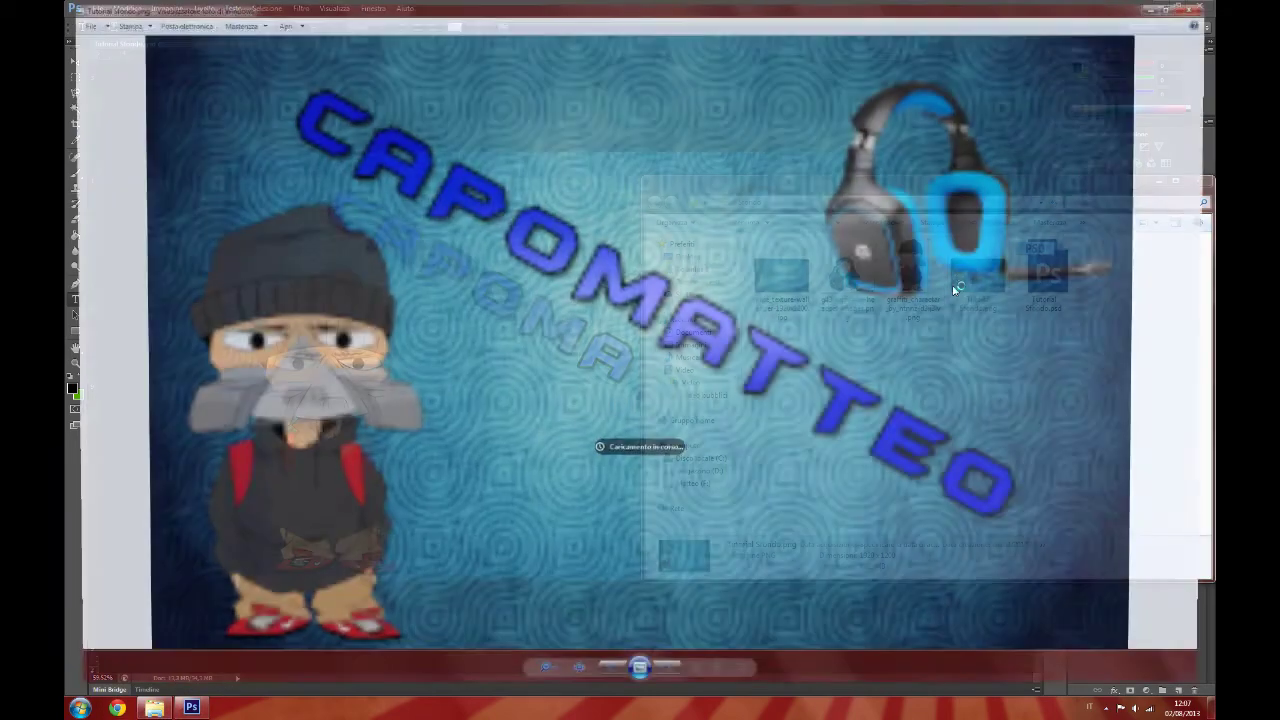